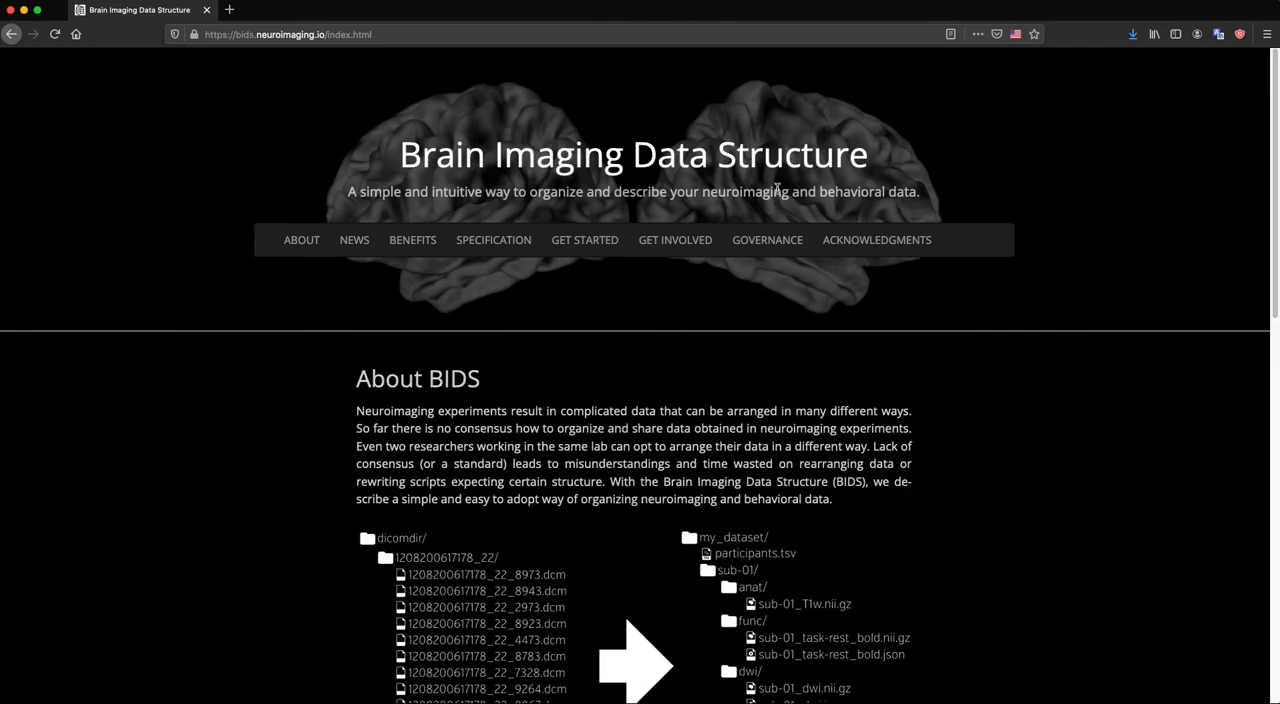
- Minimize the browser and examine the sourcedata folder of results_dataset in Finder, leaving its sub-dicomlegacy folder collapsed
{"action": "left_click", "coordinate": [25, 11]}
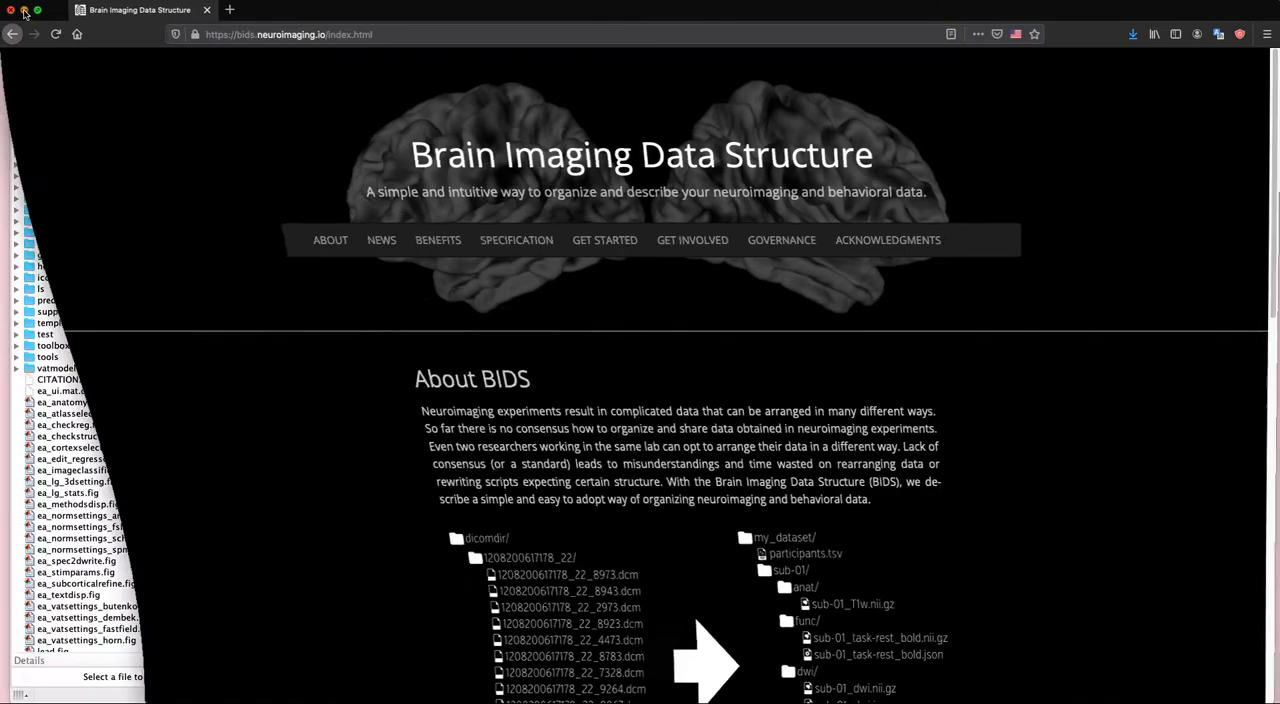
{"action": "left_click_drag", "start_coordinate": [756, 47], "coordinate": [476, 167]}
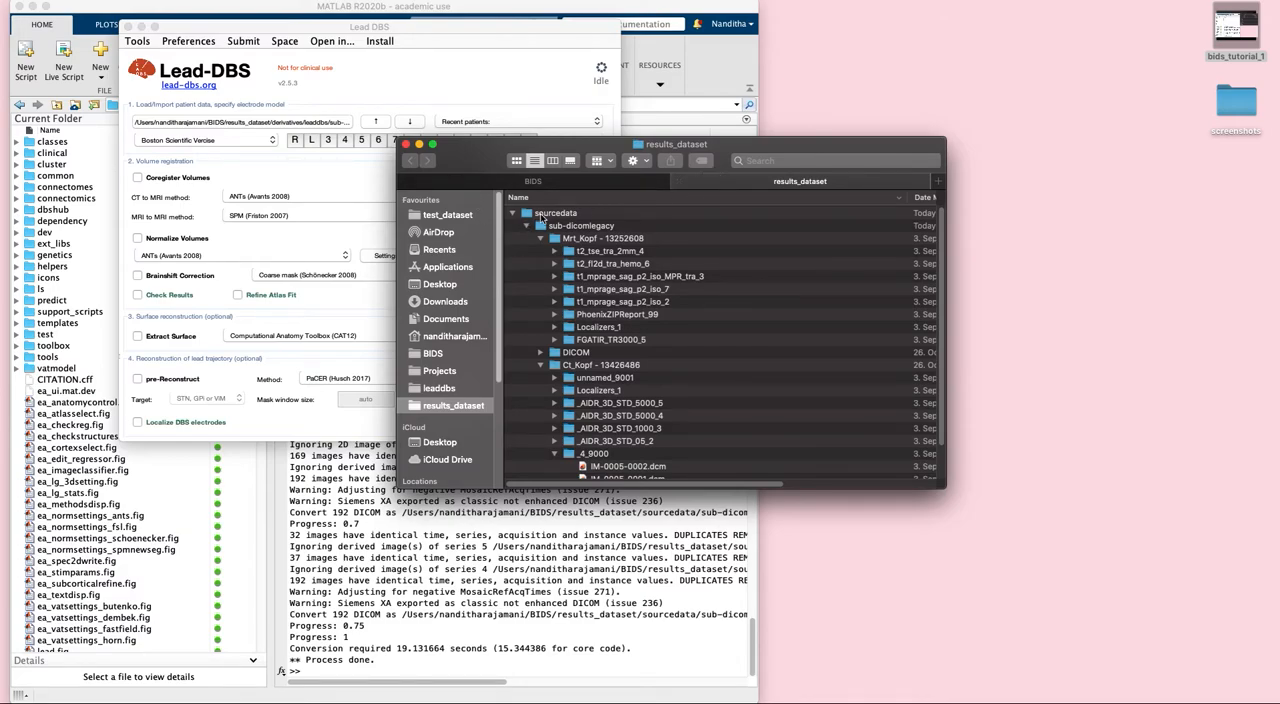
{"action": "left_click", "coordinate": [513, 215]}
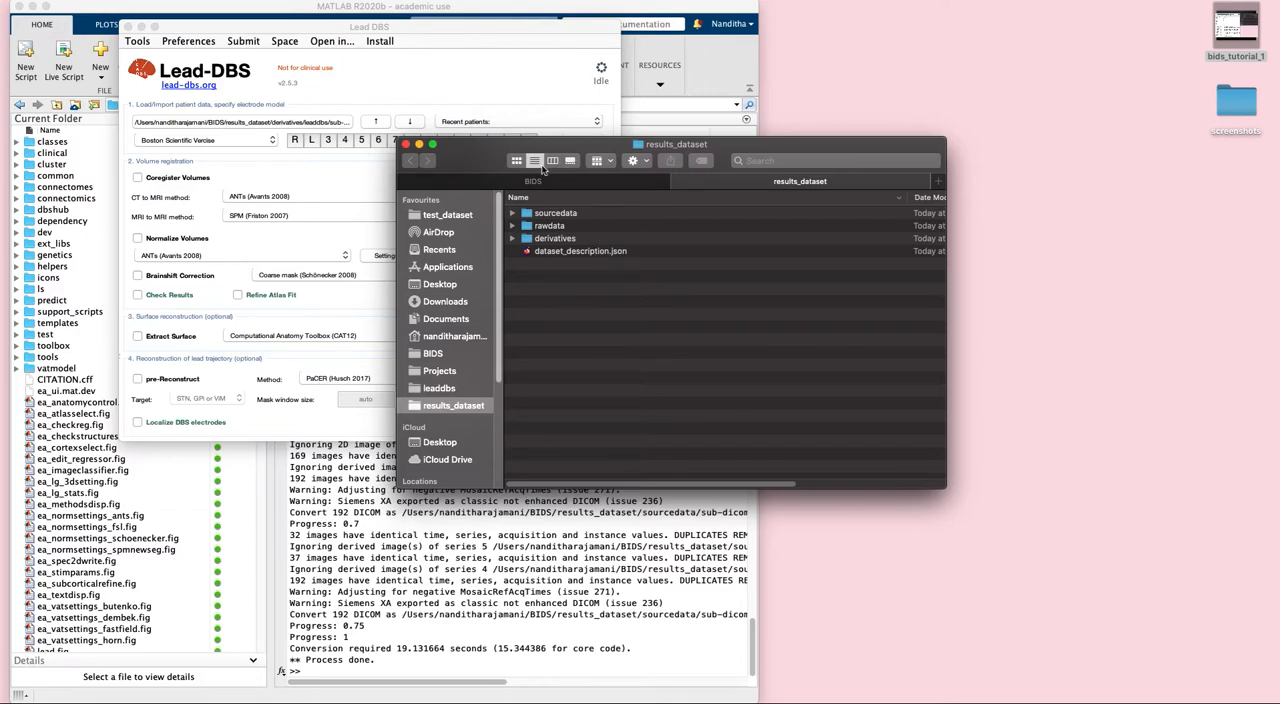
{"action": "left_click", "coordinate": [541, 214]}
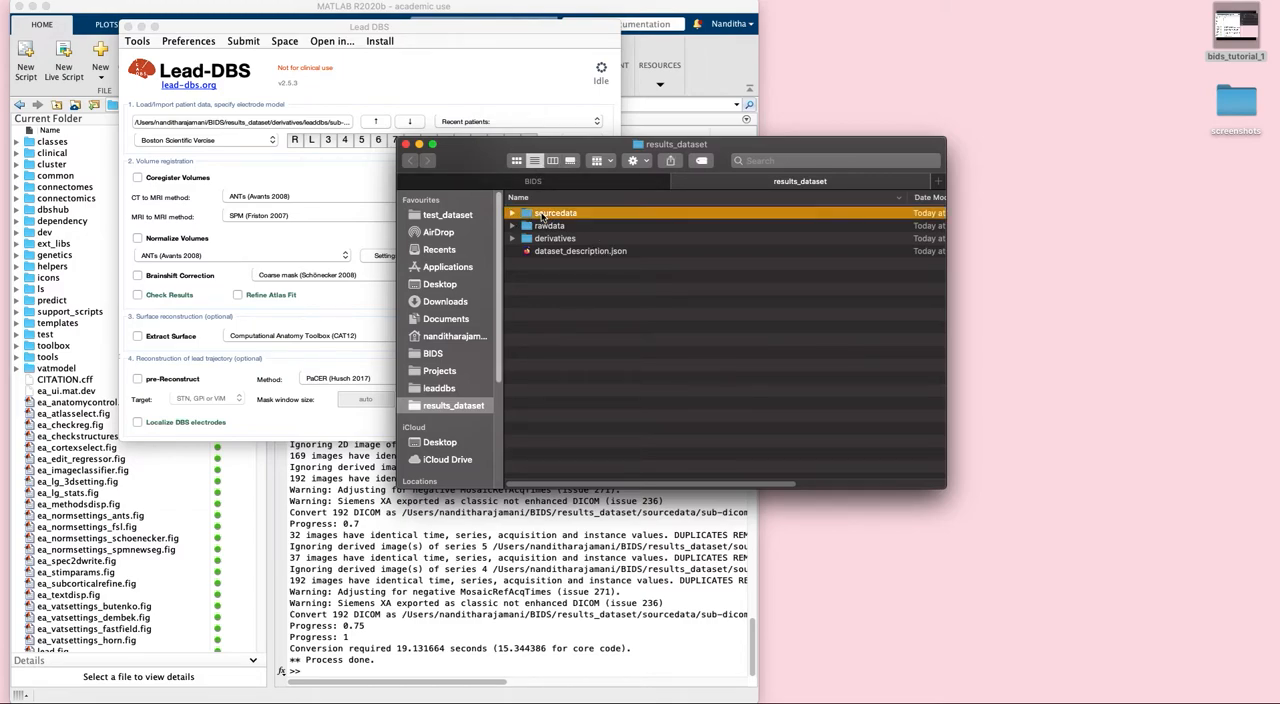
{"action": "double_click", "coordinate": [541, 214]}
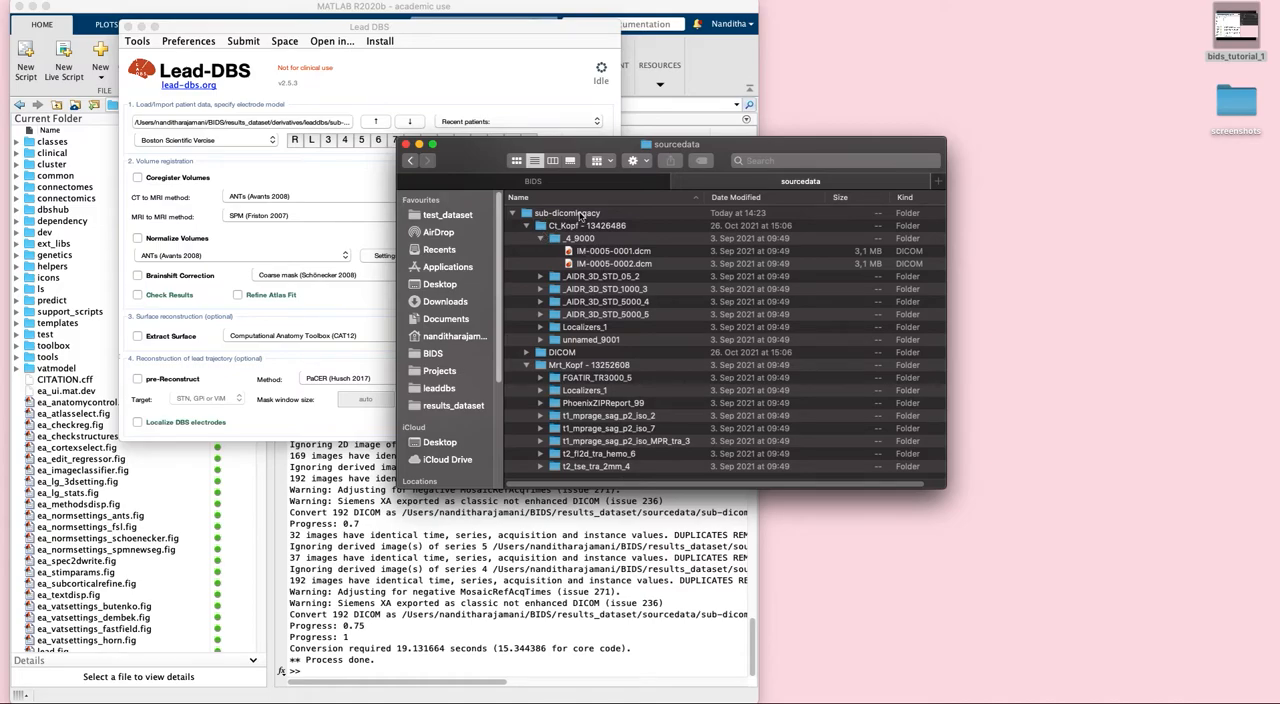
{"action": "left_click", "coordinate": [410, 161]}
{"action": "left_click", "coordinate": [512, 214]}
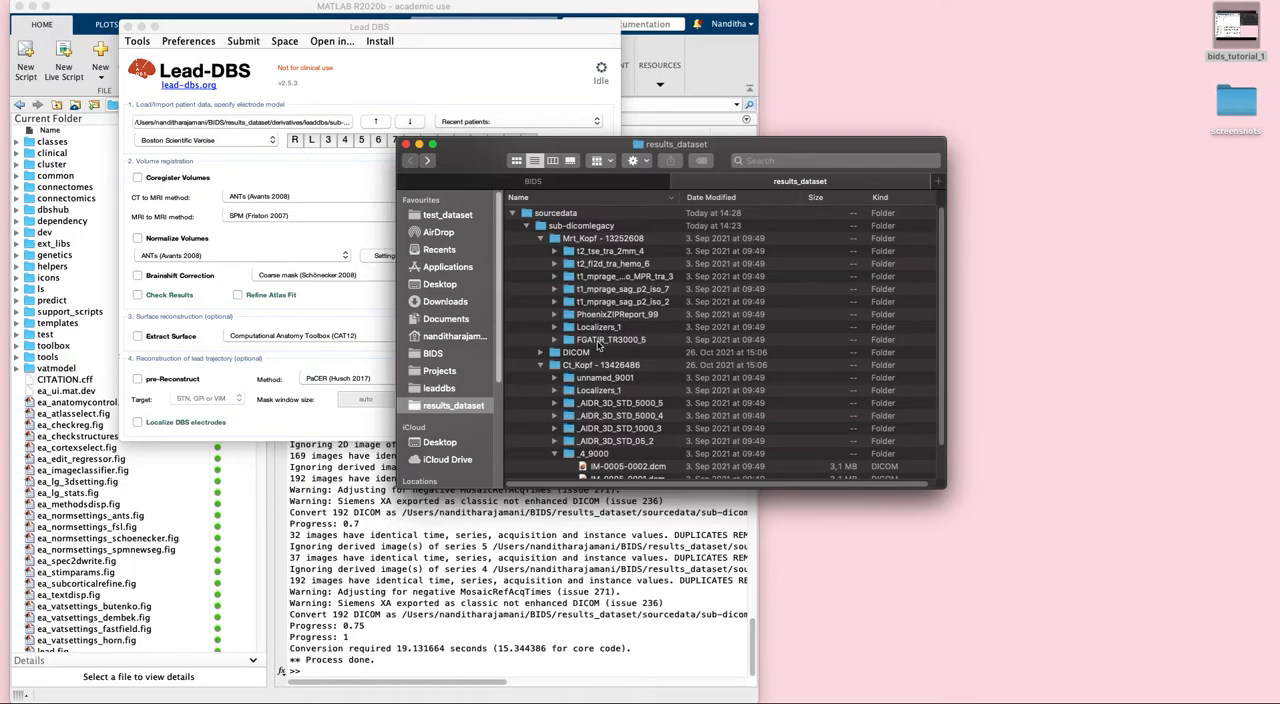
{"action": "left_click", "coordinate": [527, 226]}
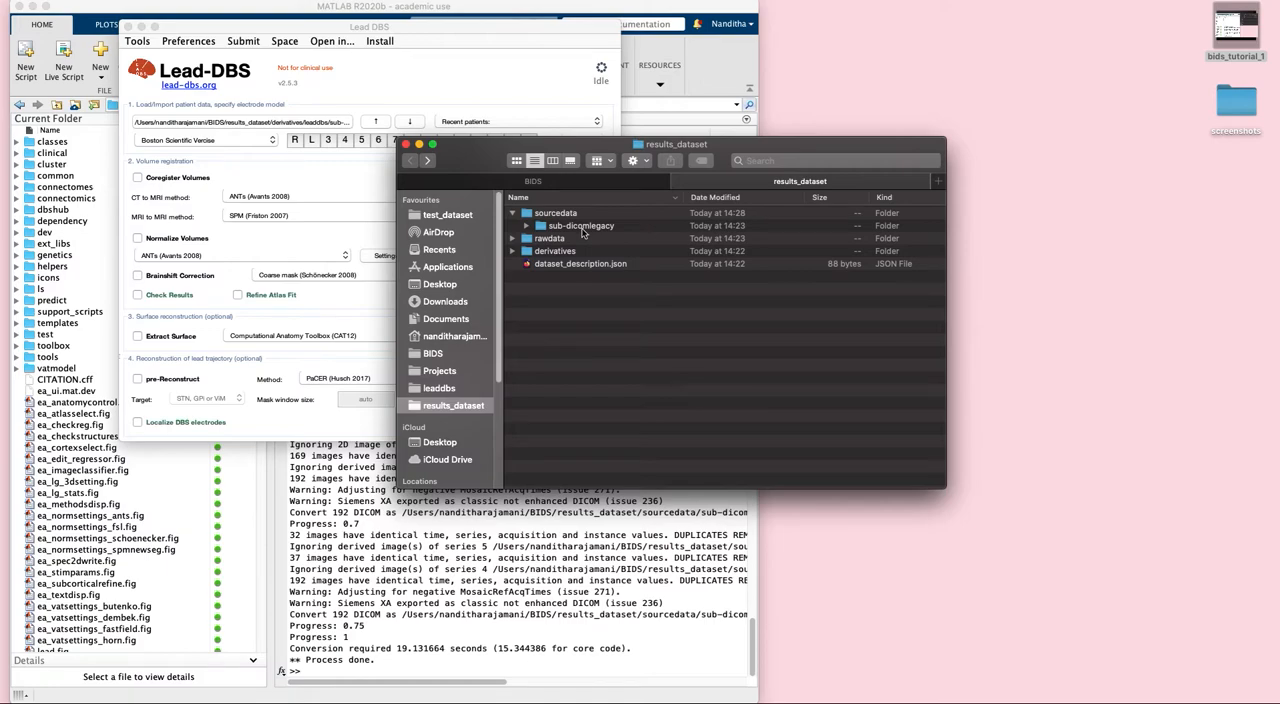
- Inspect the preop and postop anat files of sub-dicomlegacy in rawdata, widening the Name column to show full file names
{"action": "left_click", "coordinate": [512, 239]}
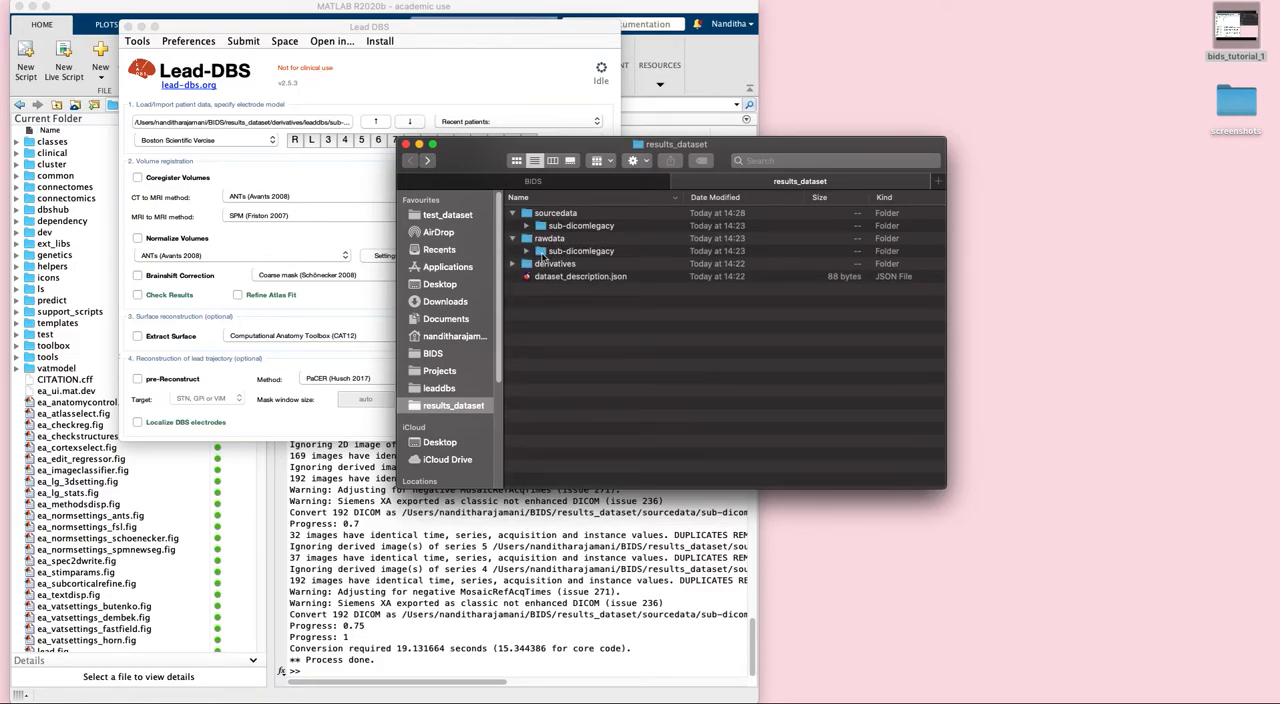
{"action": "left_click", "coordinate": [527, 252]}
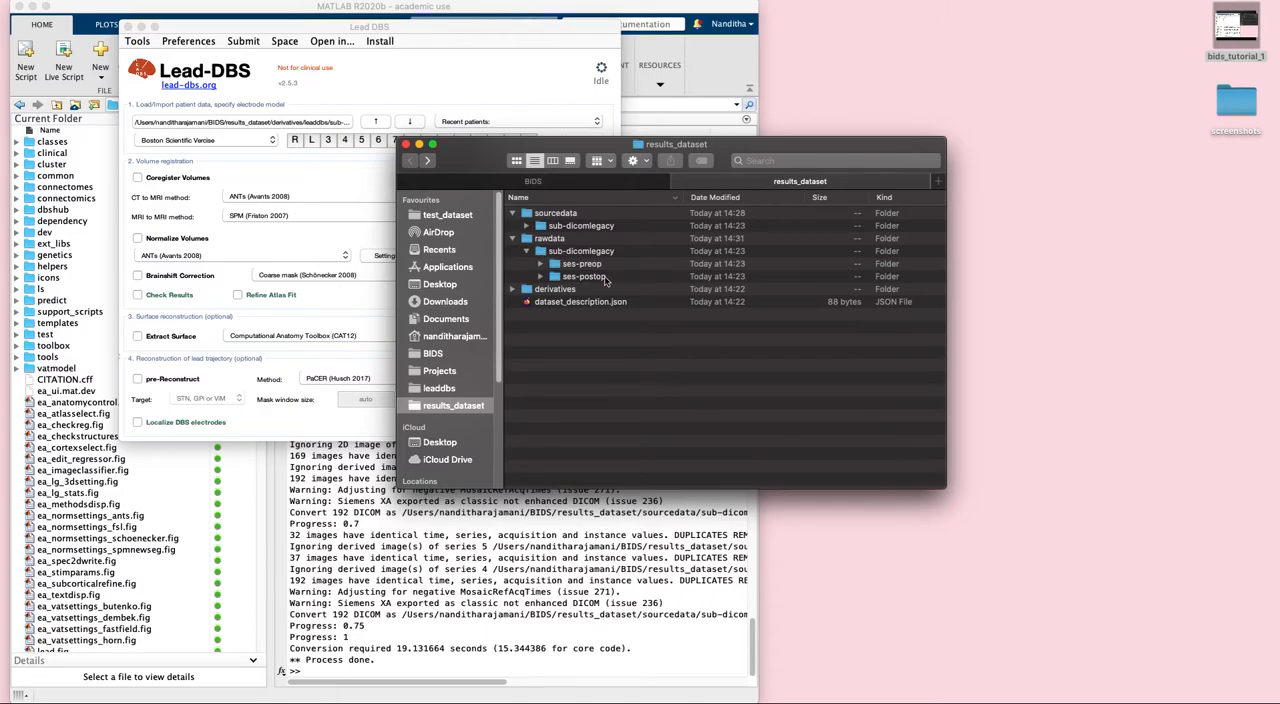
{"action": "left_click", "coordinate": [540, 264]}
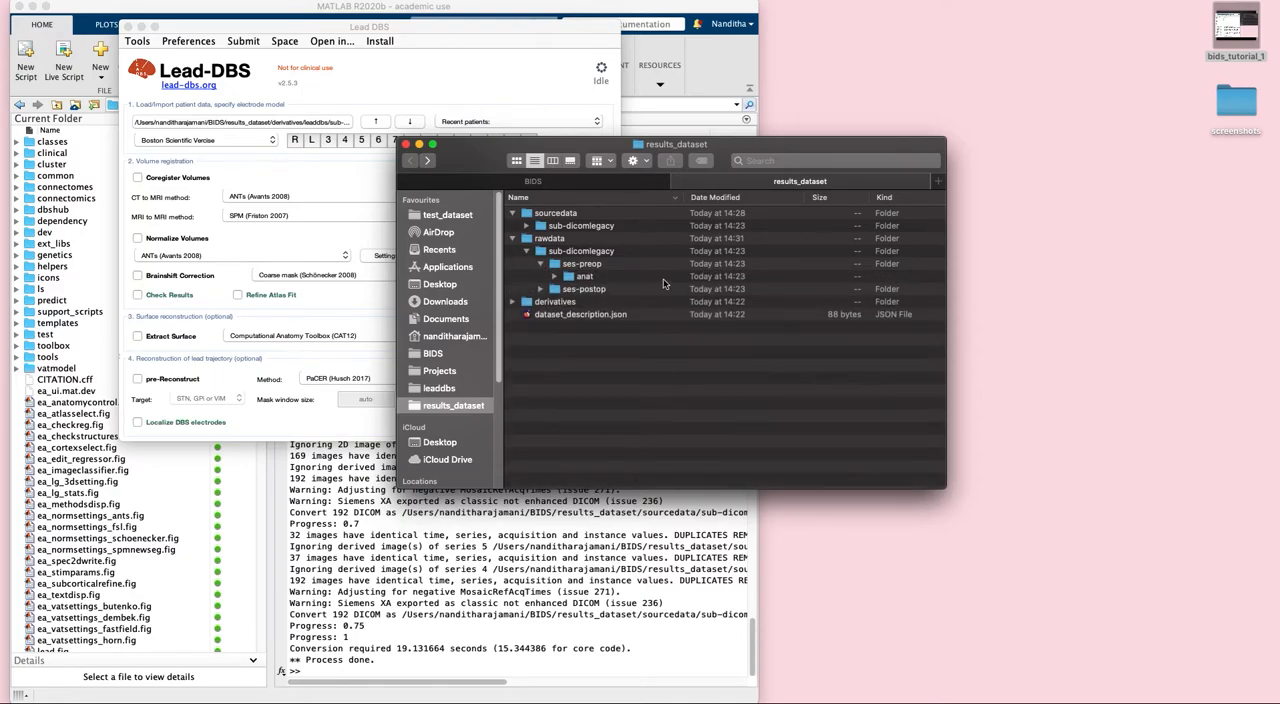
{"action": "left_click", "coordinate": [554, 277]}
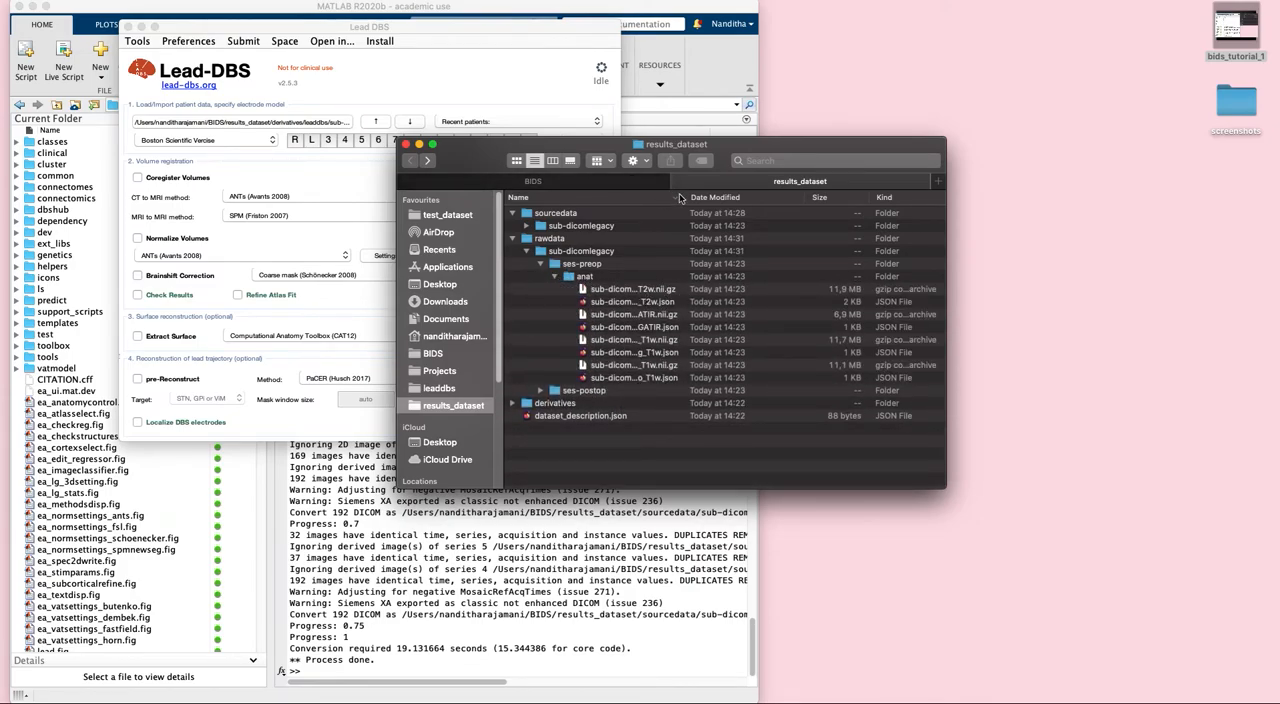
{"action": "left_click_drag", "start_coordinate": [686, 198], "coordinate": [818, 197]}
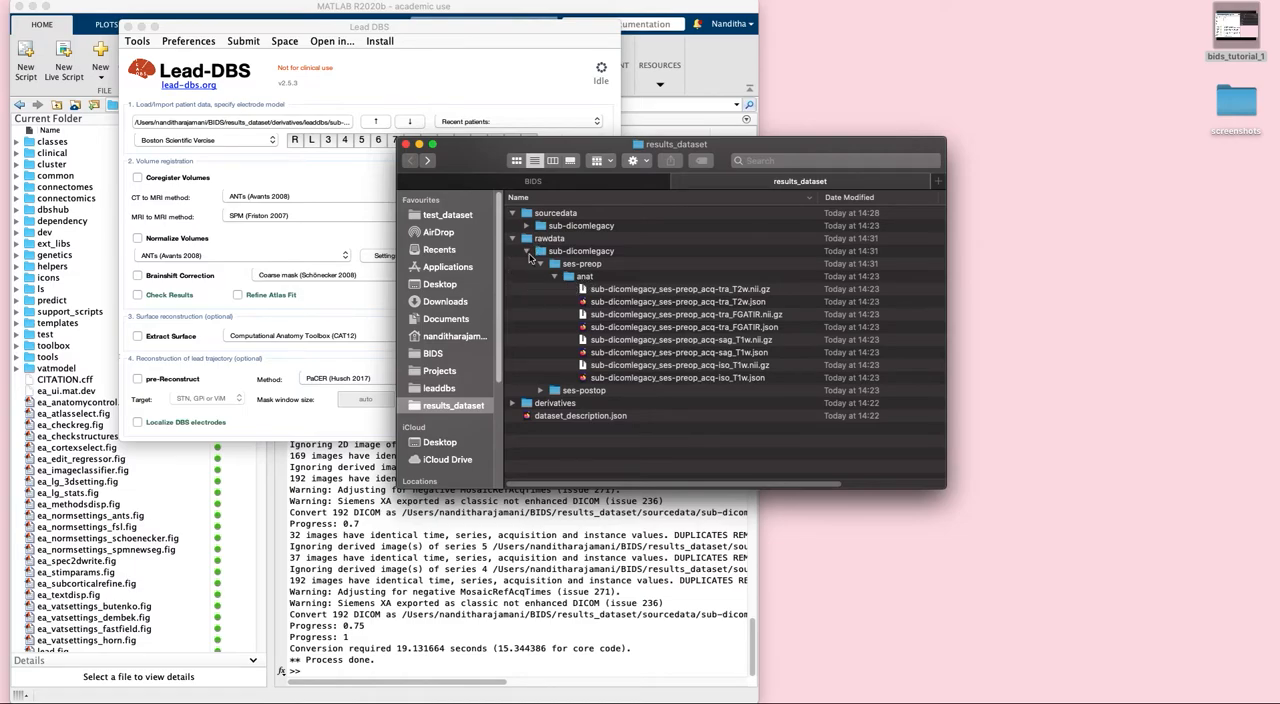
{"action": "left_click", "coordinate": [541, 391]}
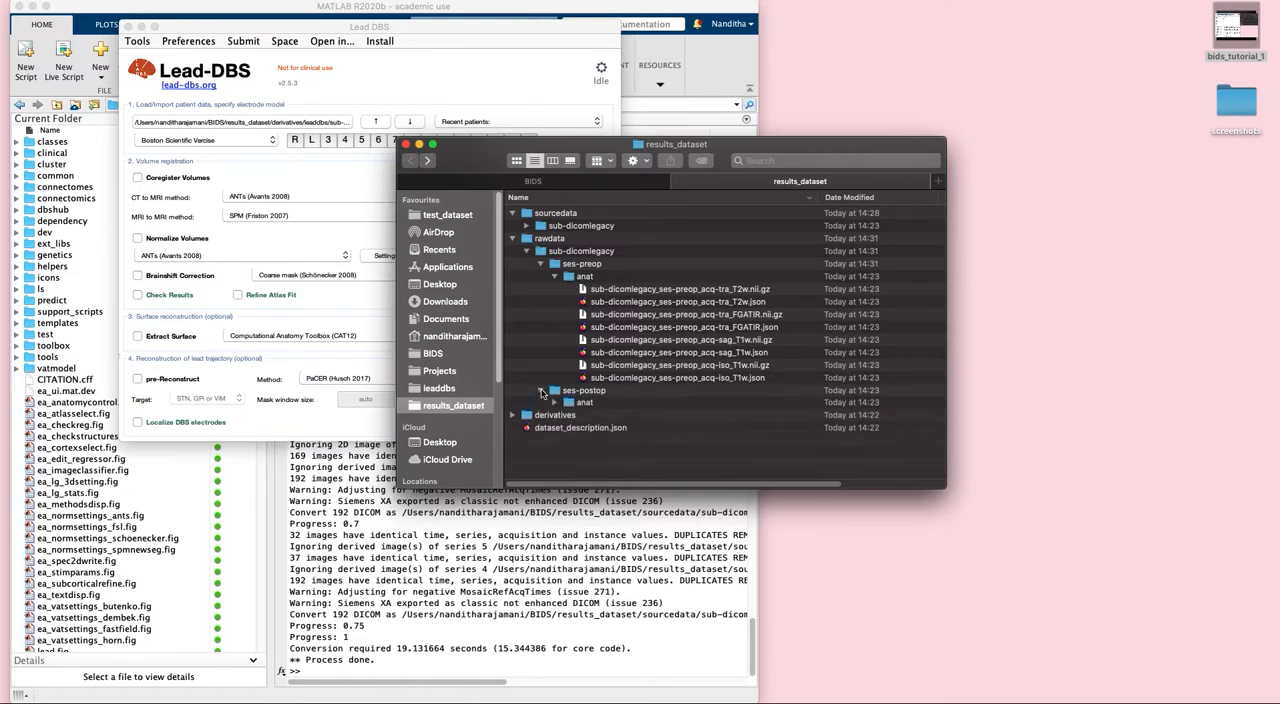
{"action": "left_click", "coordinate": [555, 402]}
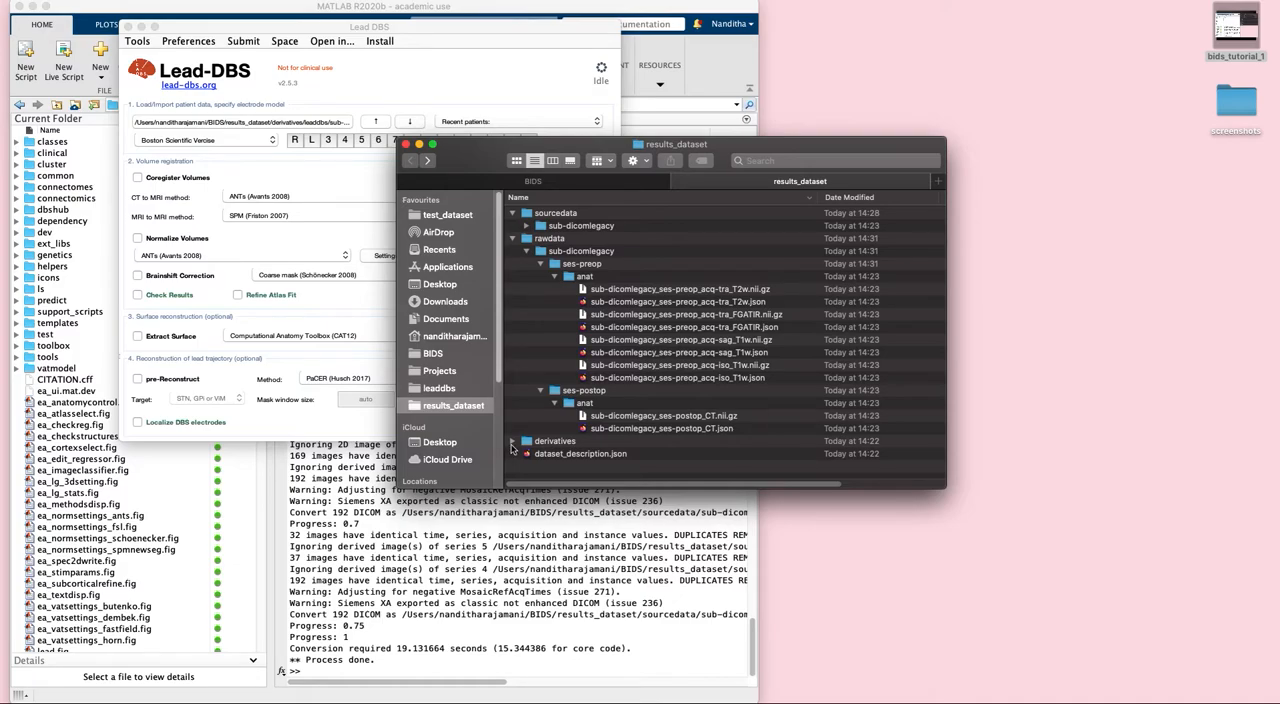
{"action": "left_click", "coordinate": [512, 239]}
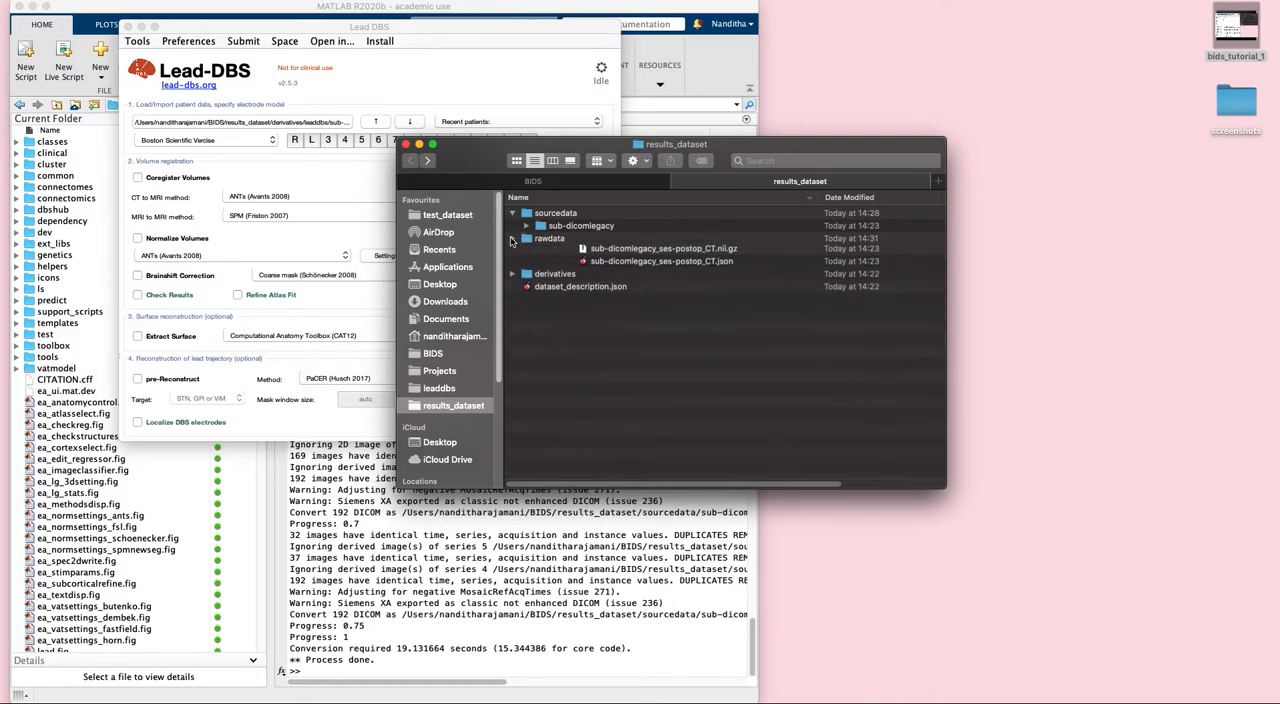
- Examine the preprocessed anat files of sub-dicomlegacy under derivatives/leaddbs, leaving the preprocessing folder collapsed
{"action": "left_click", "coordinate": [512, 251]}
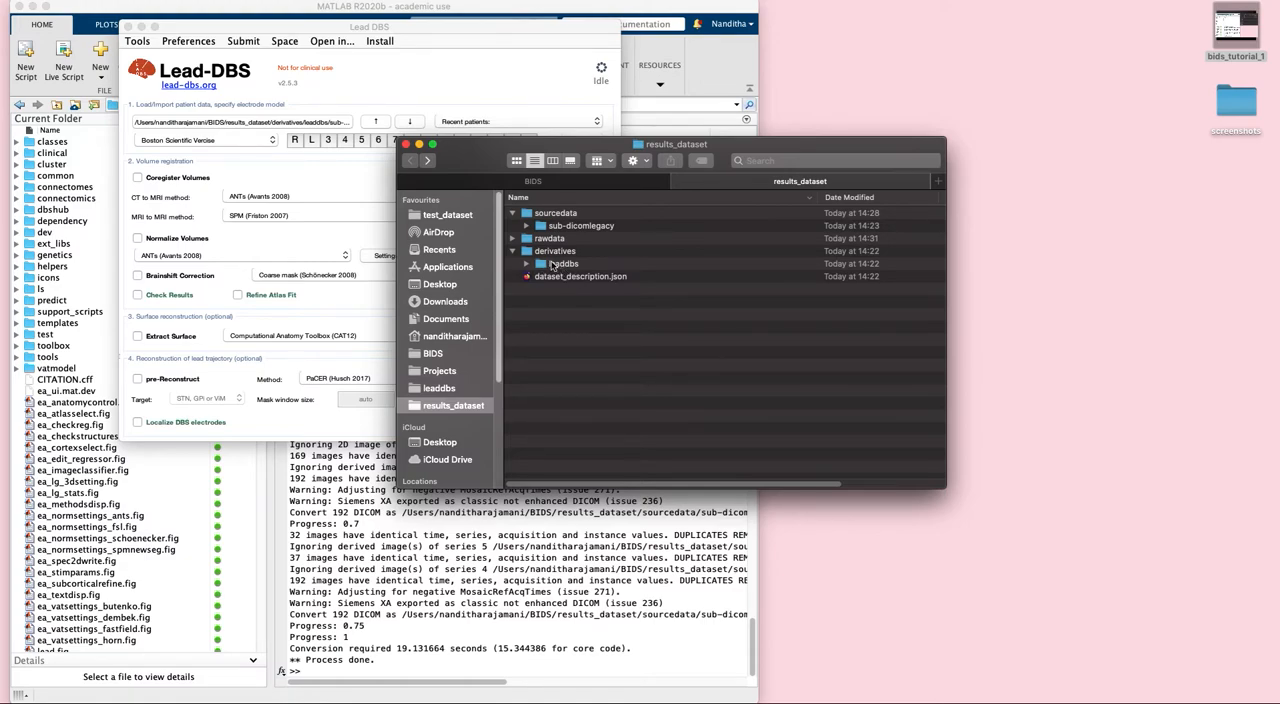
{"action": "left_click", "coordinate": [540, 263]}
{"action": "left_click", "coordinate": [543, 277]}
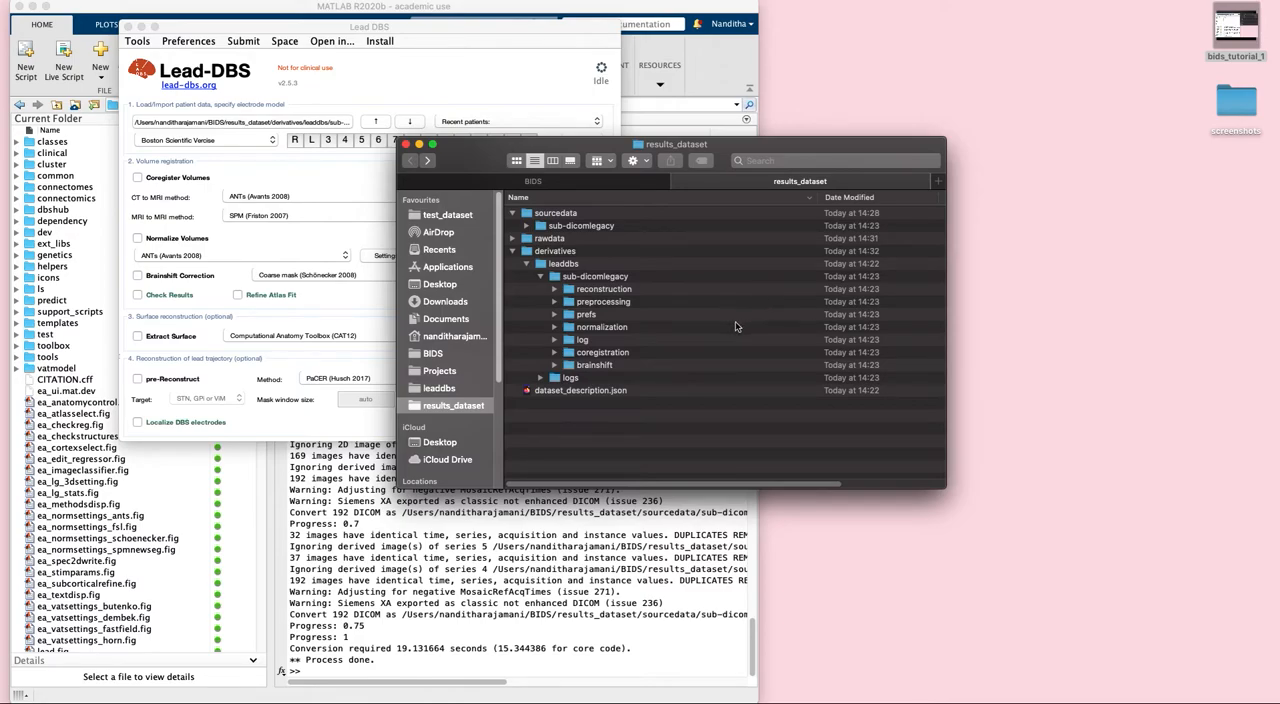
{"action": "left_click", "coordinate": [555, 302]}
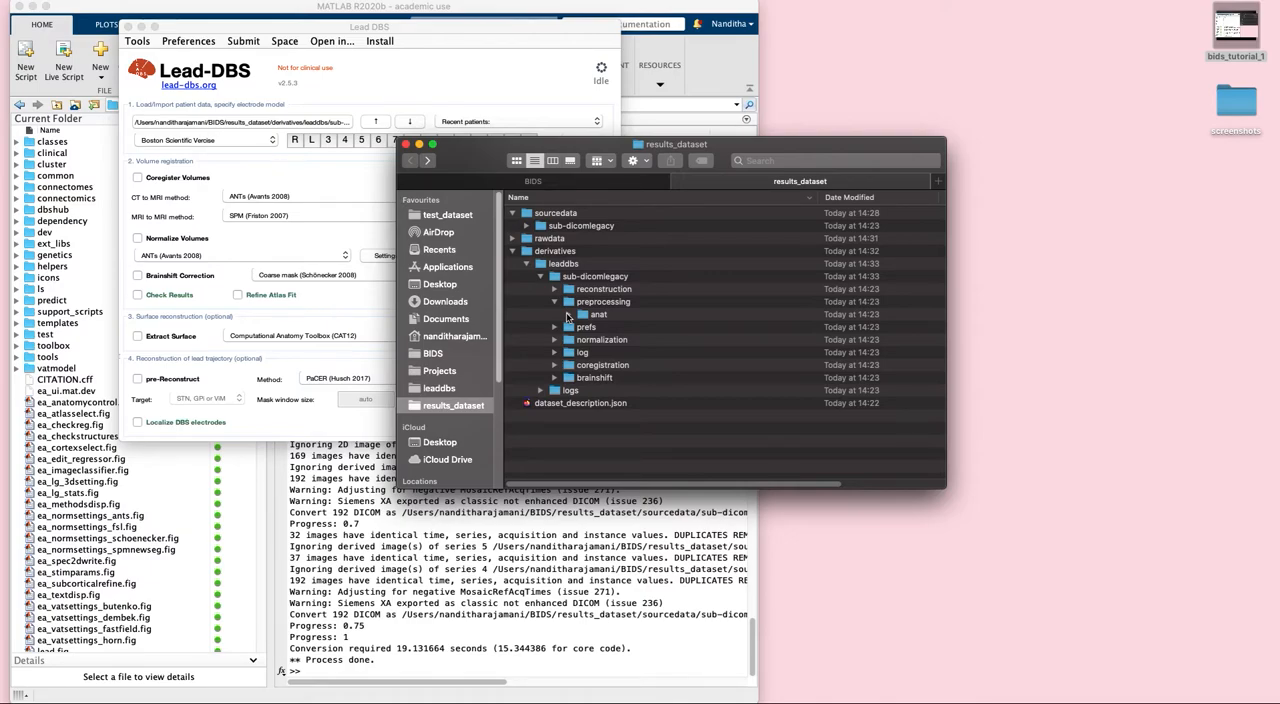
{"action": "left_click", "coordinate": [568, 314]}
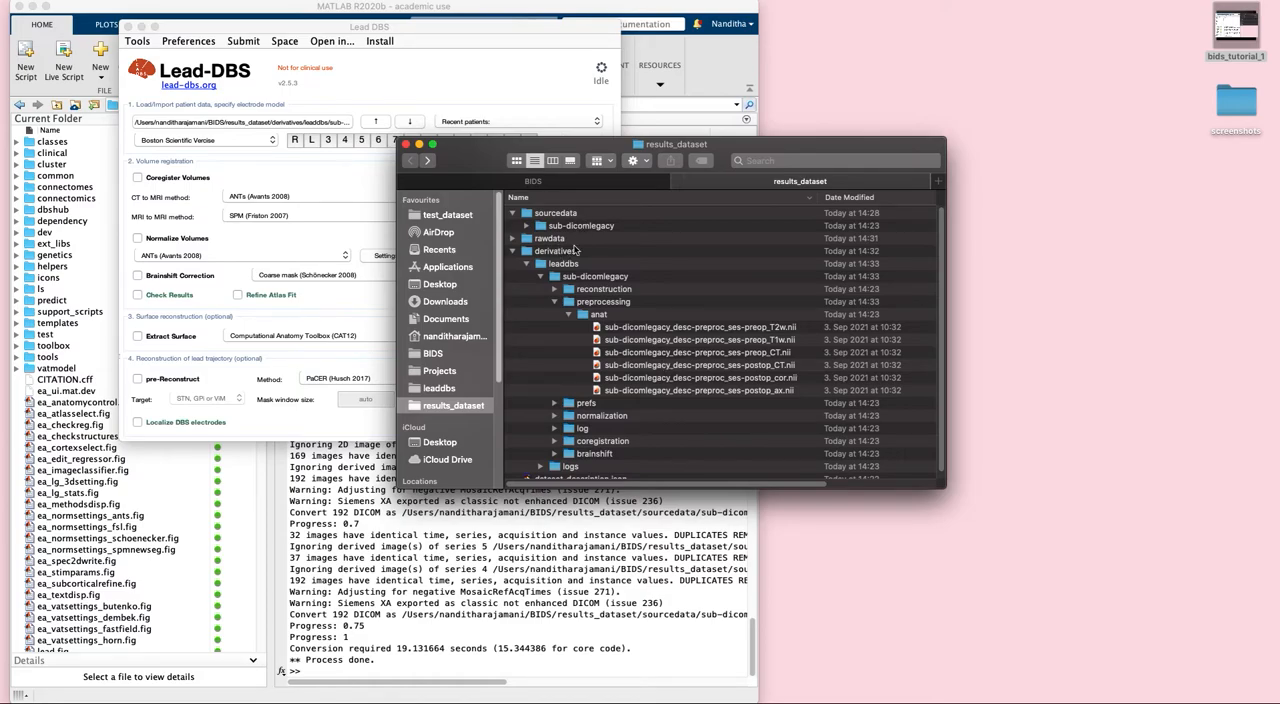
{"action": "scroll", "coordinate": [594, 324], "scroll_direction": "down", "scroll_amount": 1}
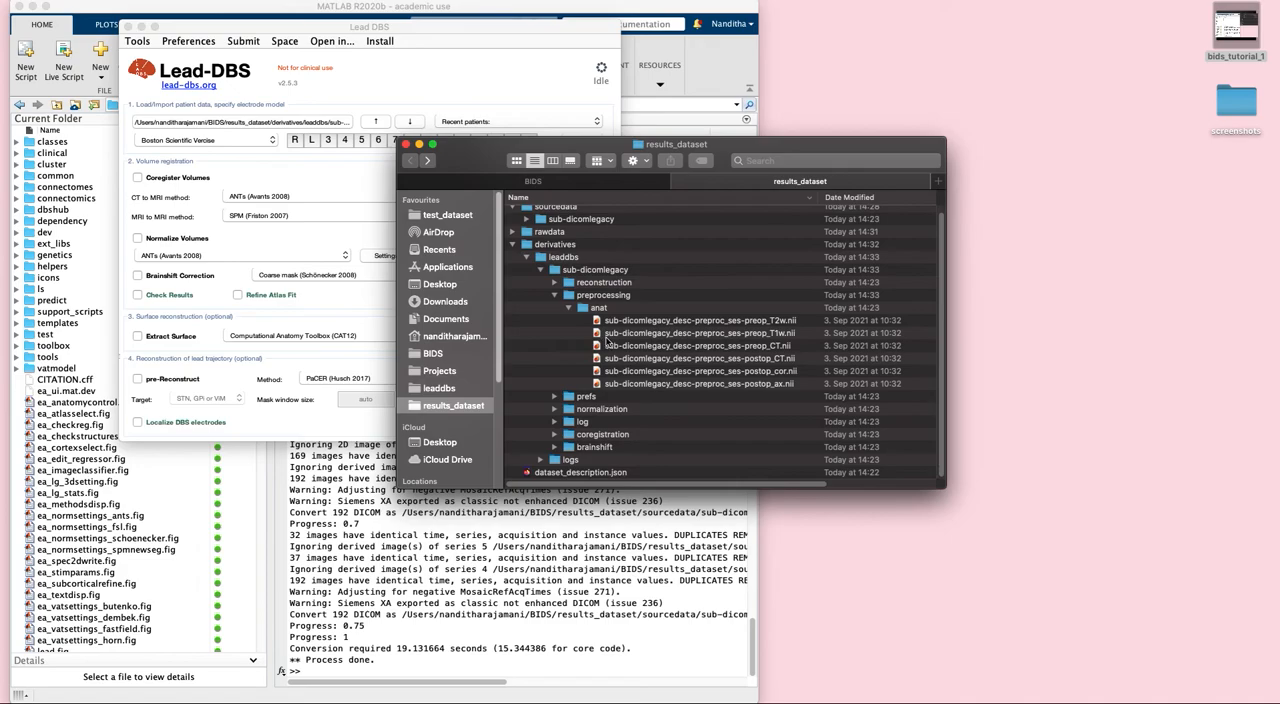
{"action": "left_click", "coordinate": [554, 294]}
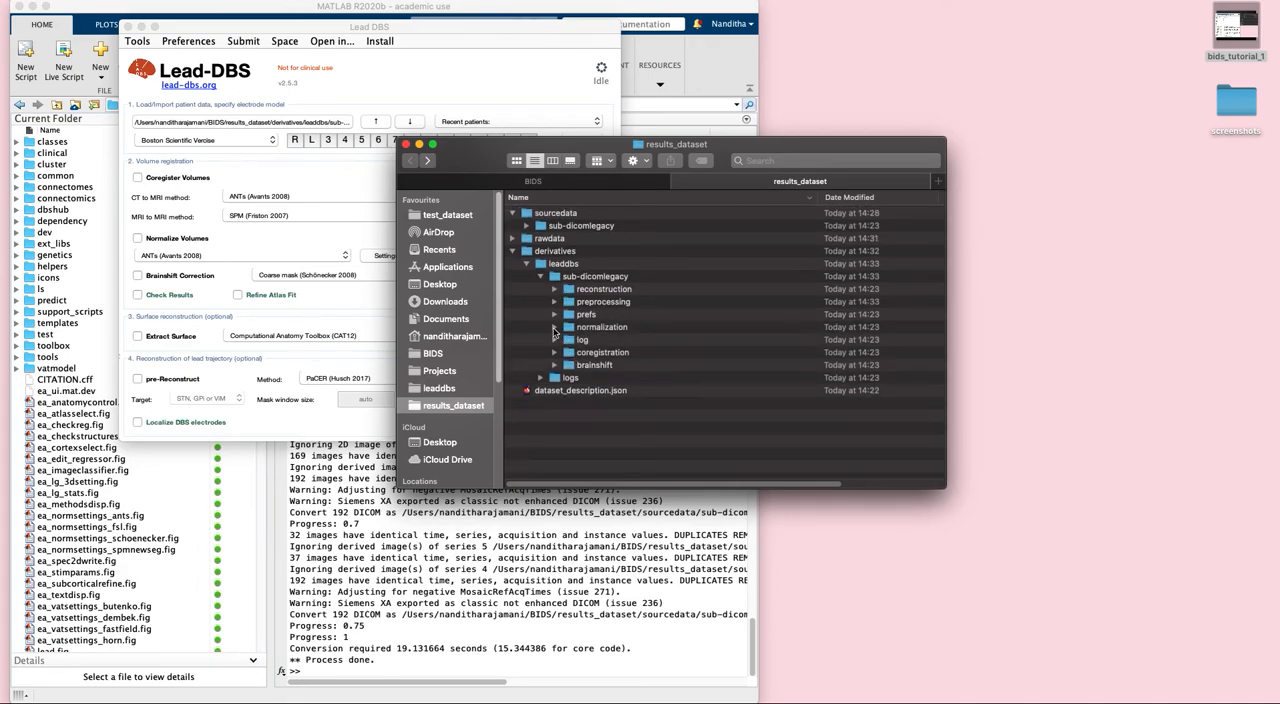
- Inspect the anat, checkreg, log and transformations subfolders of sub-dicomlegacy's normalization folder
{"action": "left_click", "coordinate": [554, 328]}
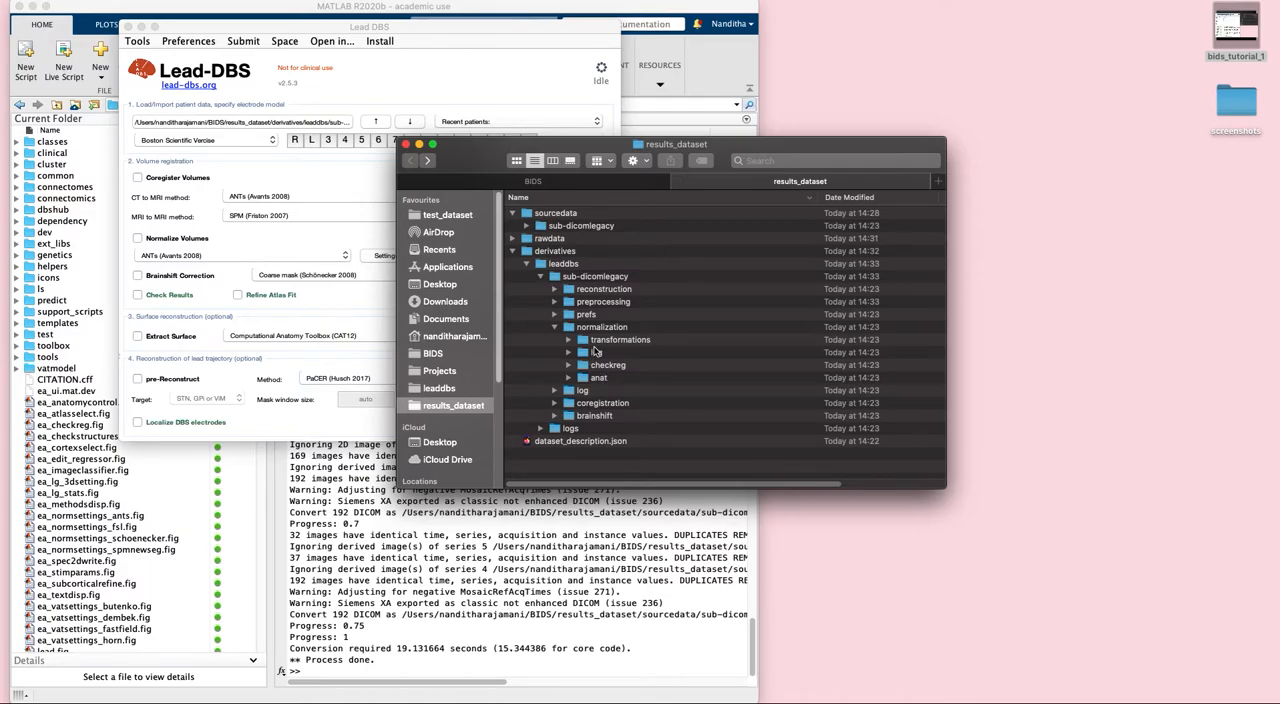
{"action": "left_click", "coordinate": [580, 380]}
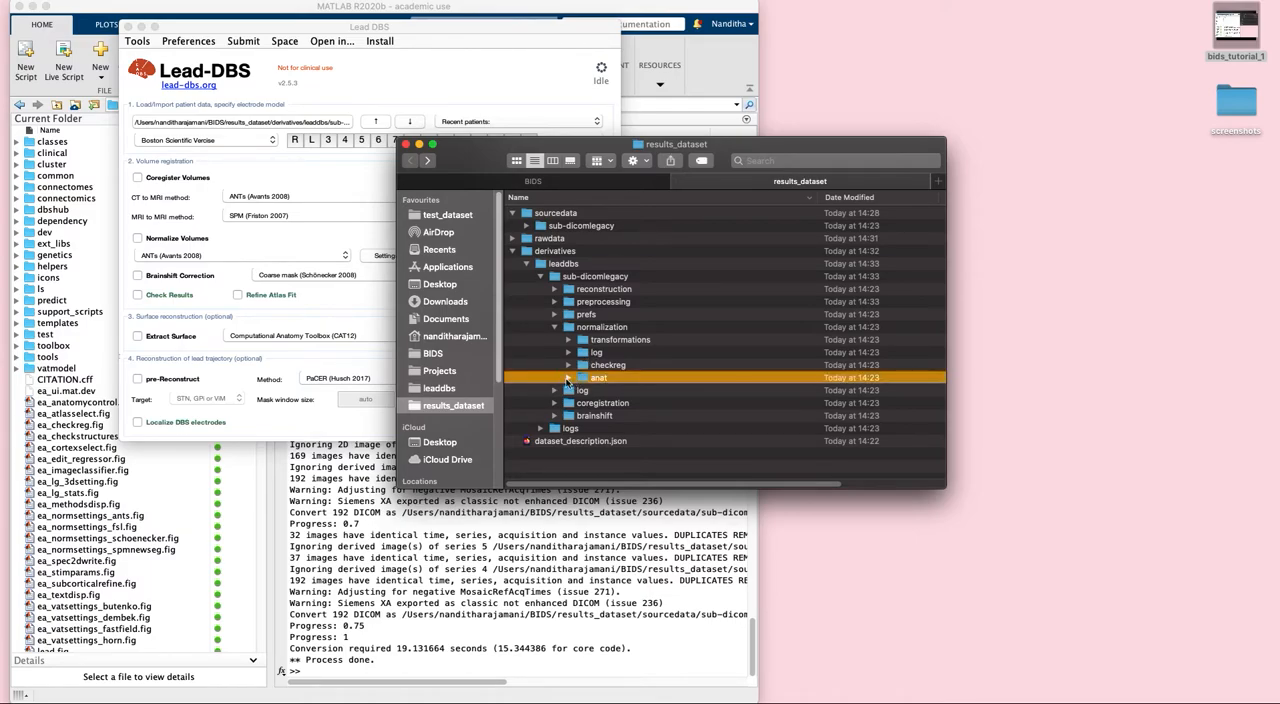
{"action": "left_click", "coordinate": [568, 378]}
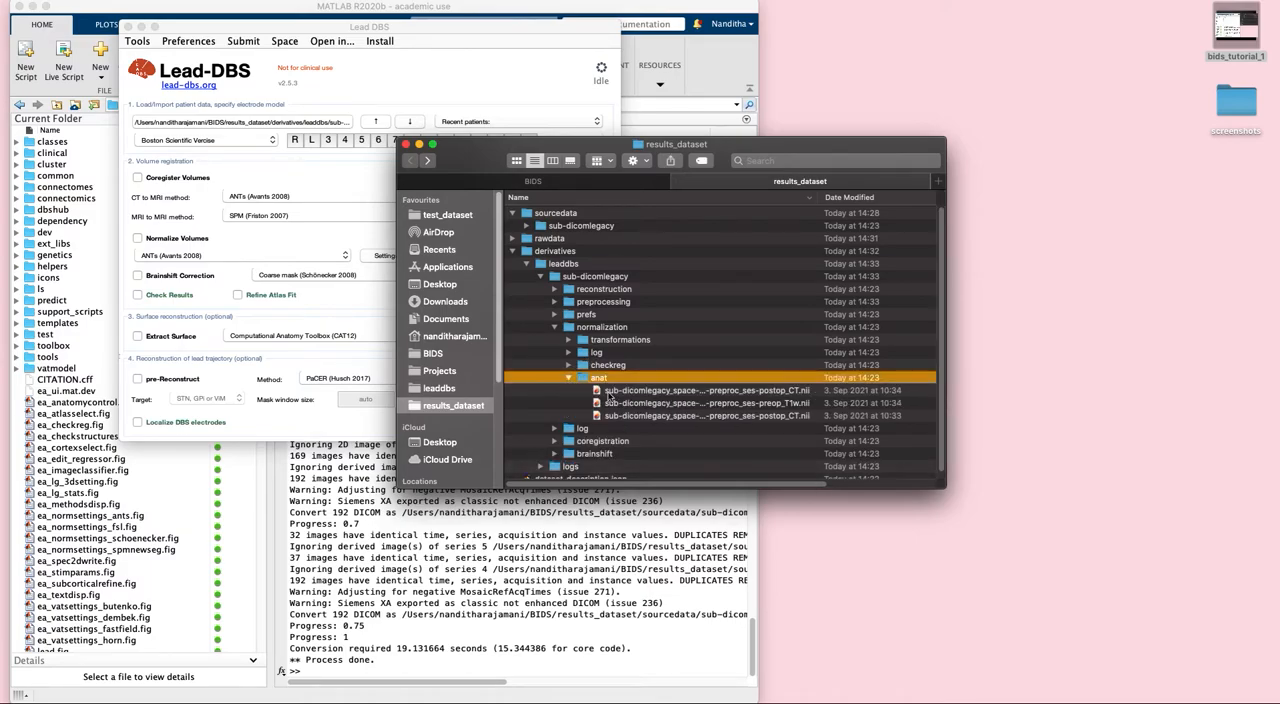
{"action": "left_click", "coordinate": [568, 365]}
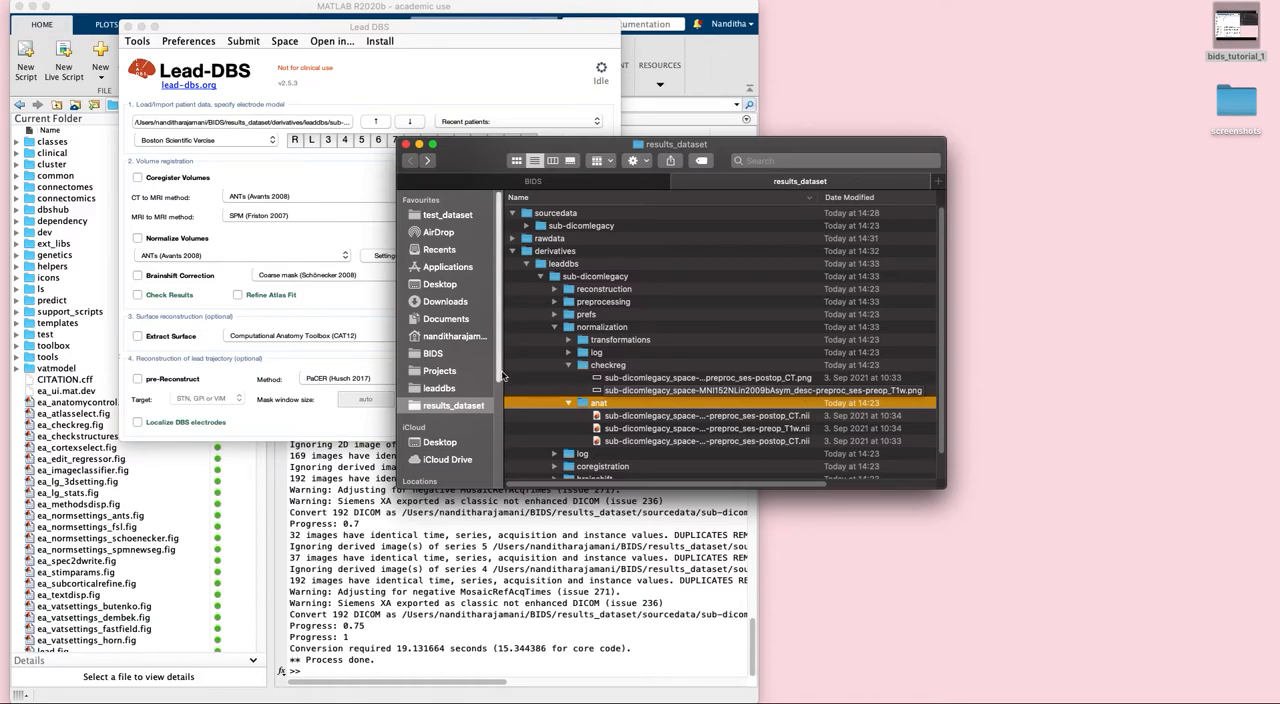
{"action": "left_click", "coordinate": [568, 353]}
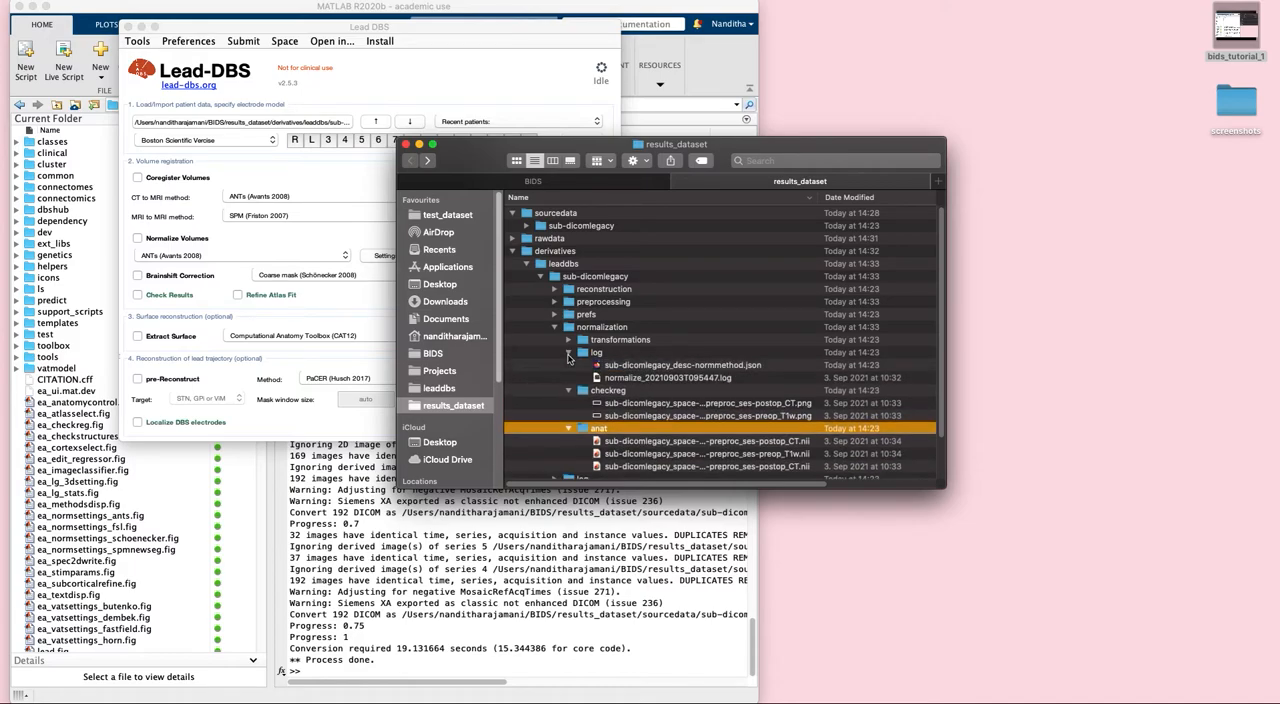
{"action": "left_click", "coordinate": [568, 340]}
{"action": "scroll", "coordinate": [783, 389], "scroll_direction": "down", "scroll_amount": 2}
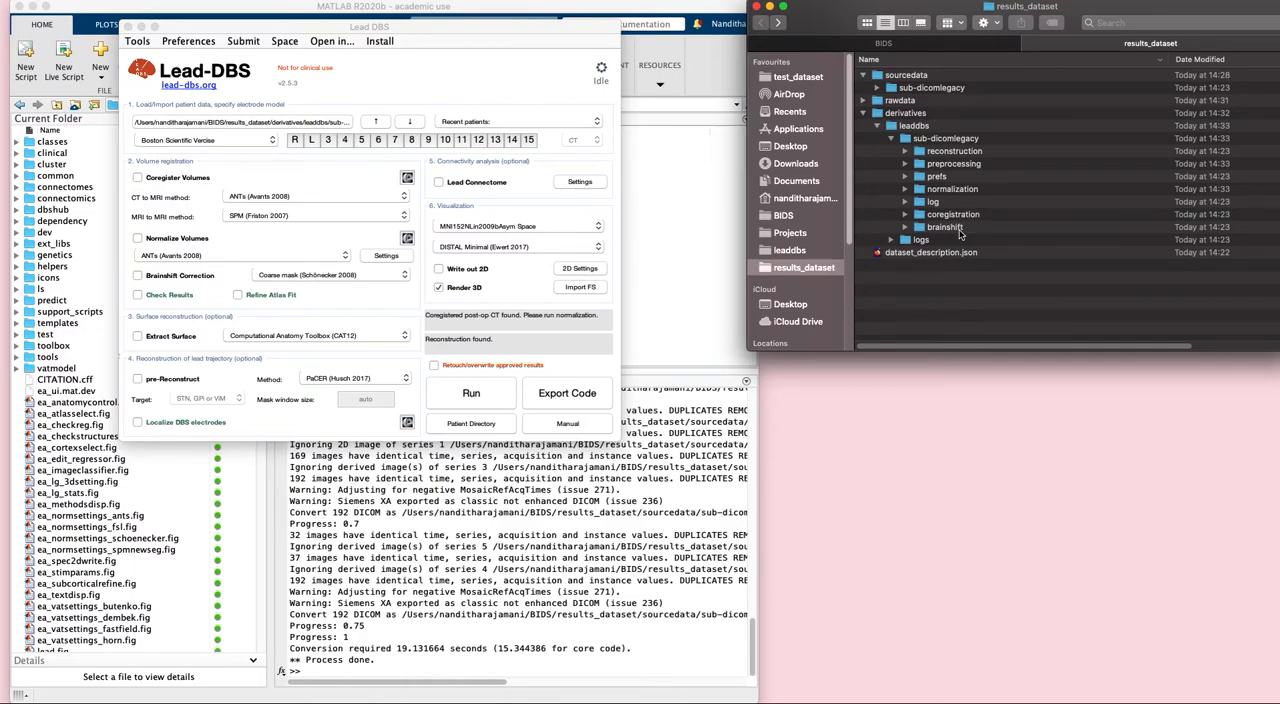
- Move the Lead-DBS window off MATLAB and write git checkout bids and git pull in a new Terminal window before minimizing it
{"action": "left_click_drag", "start_coordinate": [352, 32], "coordinate": [1018, 232]}
{"action": "left_click", "coordinate": [441, 8]}
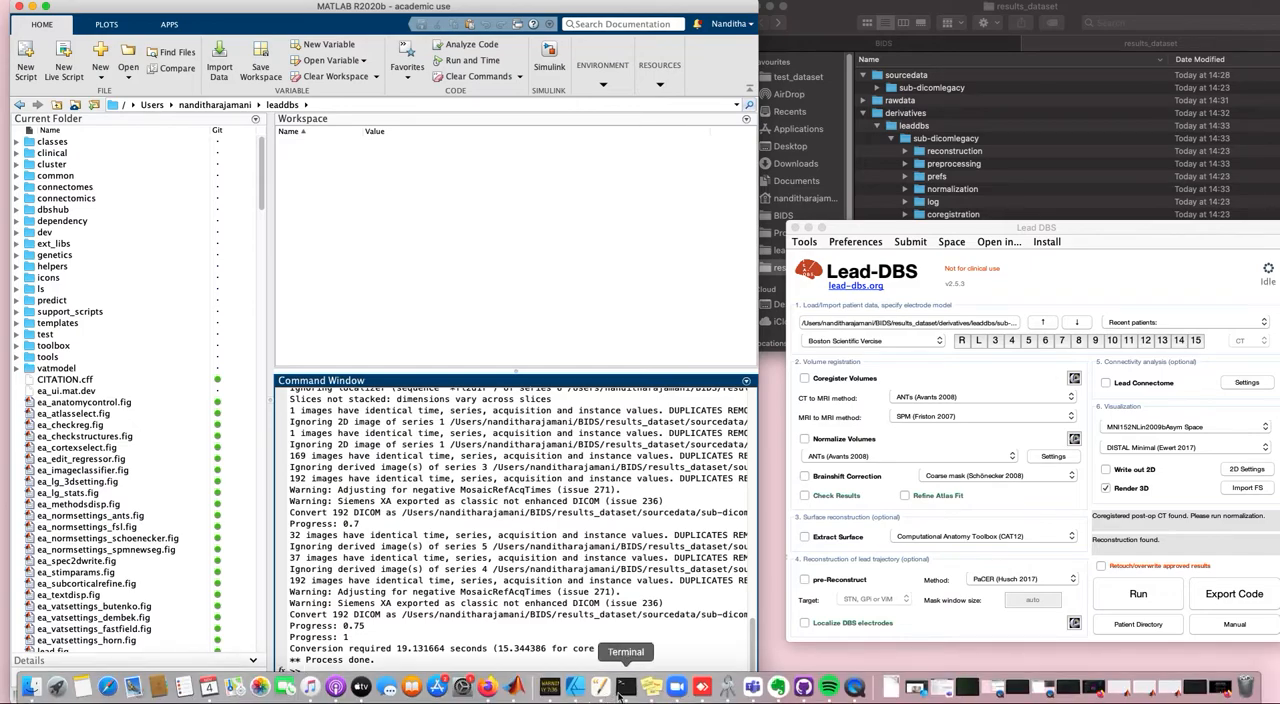
{"action": "right_click", "coordinate": [625, 687]}
{"action": "left_click", "coordinate": [670, 545]}
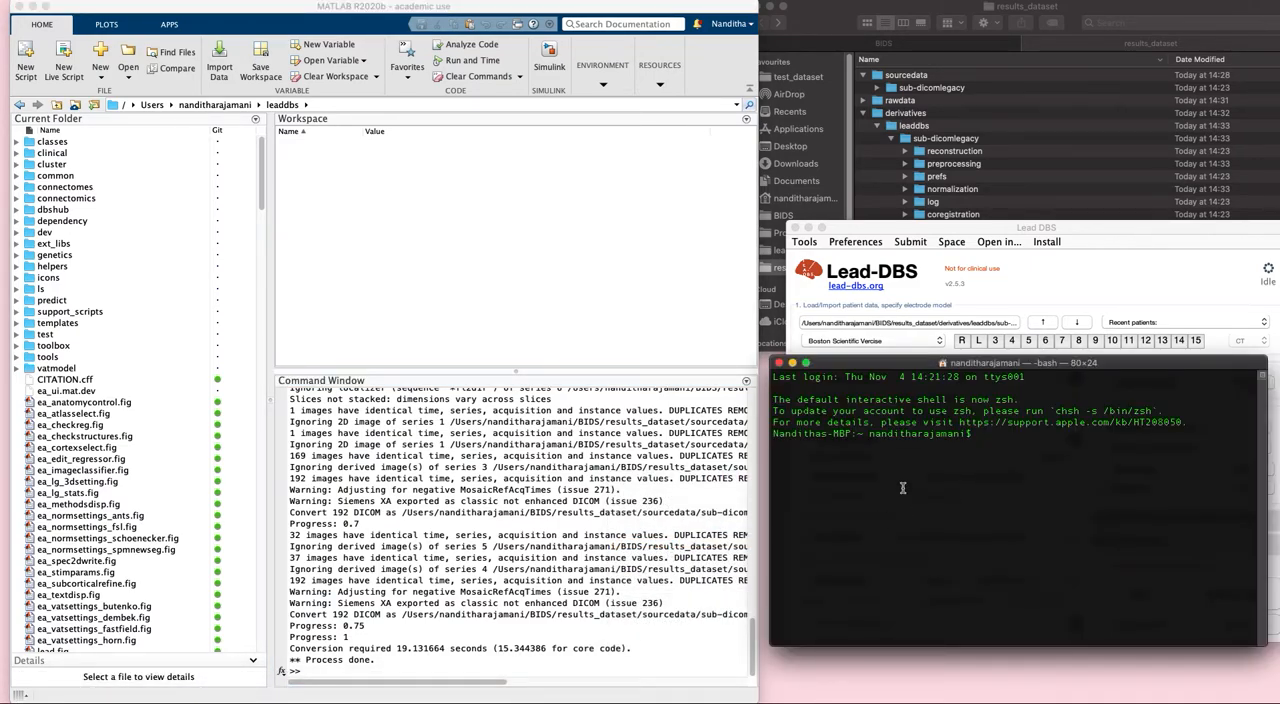
{"action": "type", "text": "git checkout bids"}
{"action": "key", "text": "BackSpace"}
{"action": "key", "text": "BackSpace"}
{"action": "key", "text": "BackSpace"}
{"action": "key", "text": "BackSpace"}
{"action": "key", "text": "BackSpace"}
{"action": "key", "text": "BackSpace"}
{"action": "key", "text": "BackSpace"}
{"action": "key", "text": "BackSpace"}
{"action": "key", "text": "BackSpace"}
{"action": "key", "text": "BackSpace"}
{"action": "key", "text": "BackSpace"}
{"action": "key", "text": "BackSpace"}
{"action": "key", "text": "BackSpace"}
{"action": "key", "text": "BackSpace"}
{"action": "key", "text": "BackSpace"}
{"action": "key", "text": "BackSpace"}
{"action": "type", "text": "it pull"}
{"action": "left_click", "coordinate": [792, 364]}
- Run ea_switch2bids in the MATLAB Command Window
{"action": "left_click", "coordinate": [585, 664]}
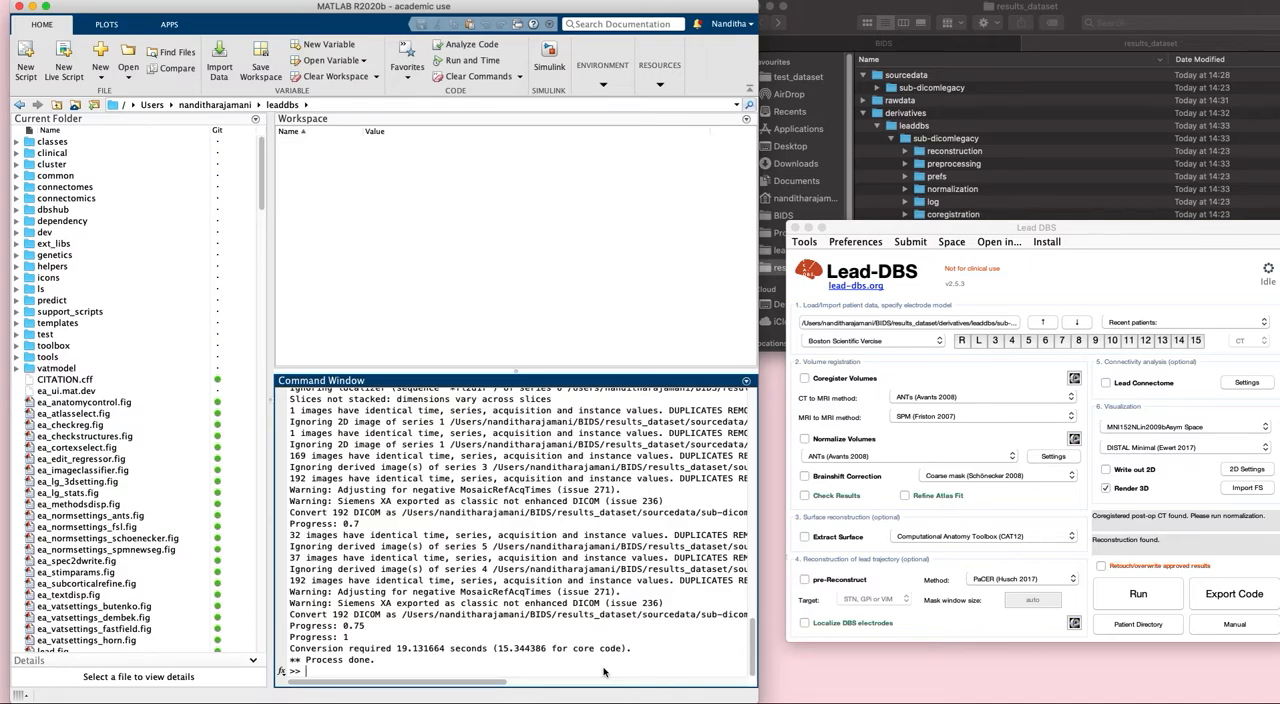
{"action": "type", "text": "ea_switch2bids"}
{"action": "key", "text": "Return"}
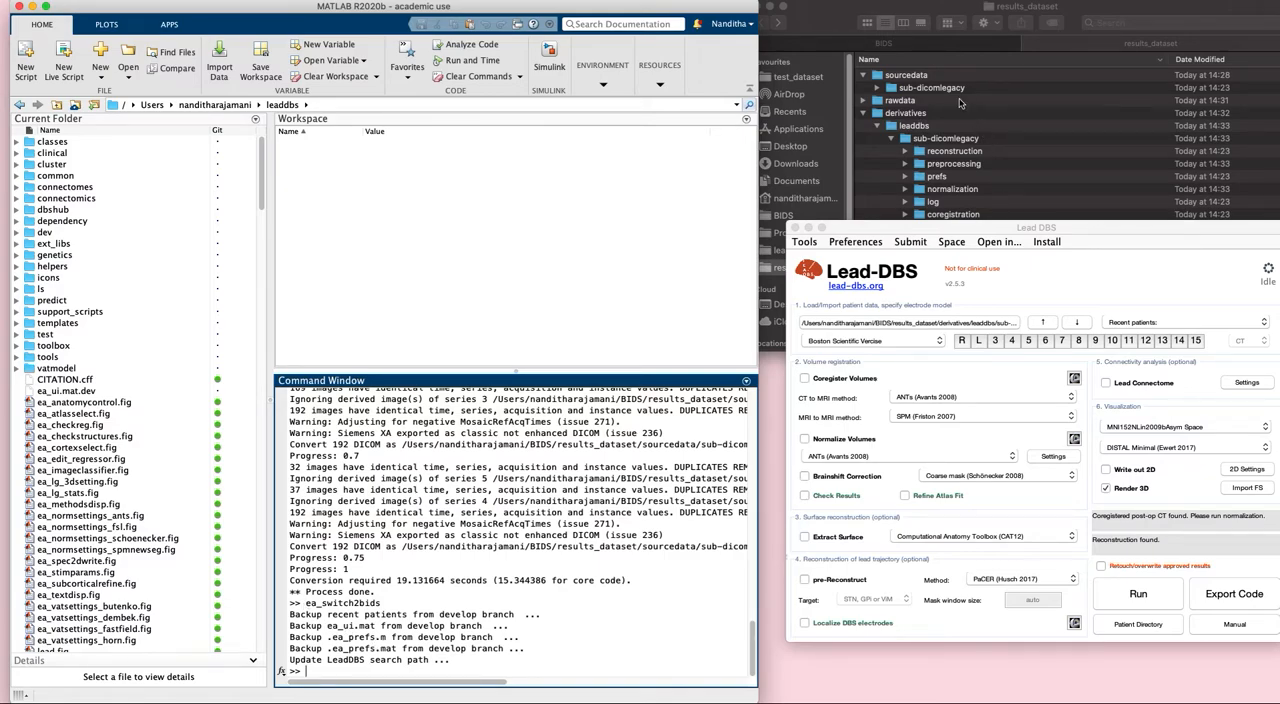
- Bring the Finder window forward over MATLAB and show the BIDS folder with multiple_datasets collapsed inside test_dataset
{"action": "left_click", "coordinate": [822, 22]}
{"action": "left_click_drag", "start_coordinate": [822, 22], "coordinate": [670, 97]}
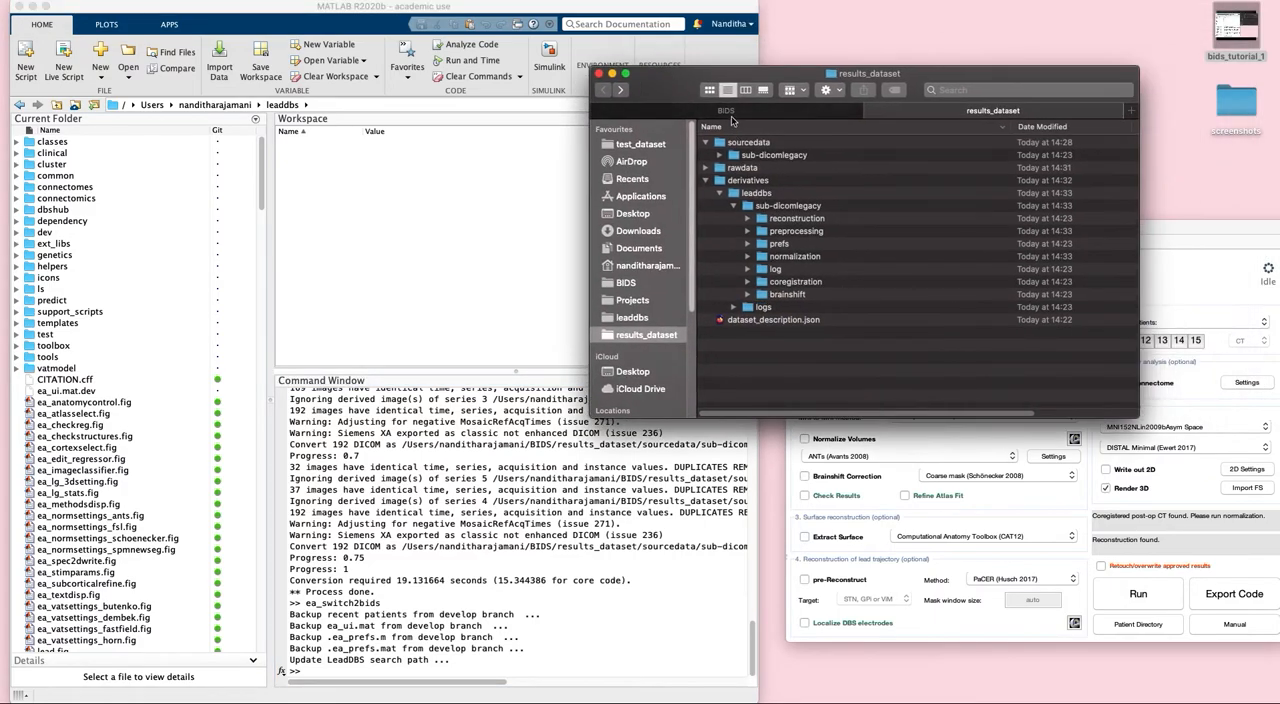
{"action": "left_click", "coordinate": [730, 113]}
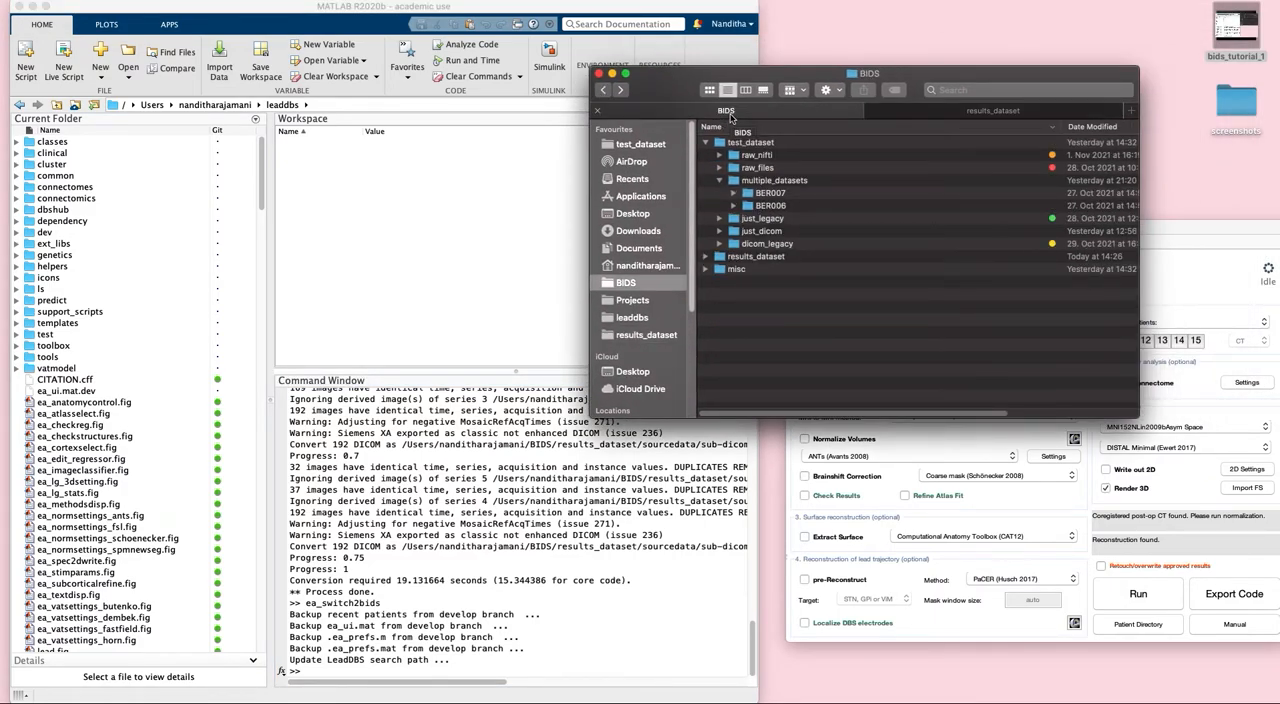
{"action": "left_click", "coordinate": [718, 182]}
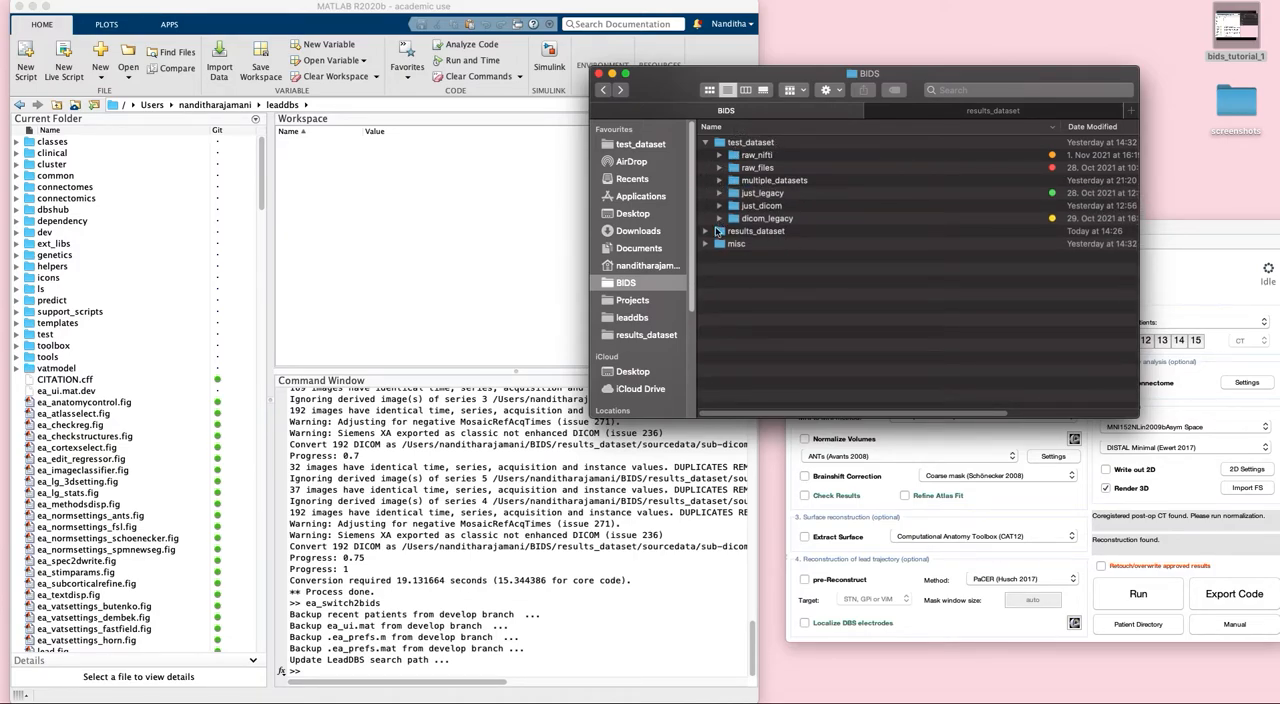
- Inspect the files inside the raw_nifti, raw_files and dicom_legacy folders of test_dataset, leaving dicom_legacy collapsed again
{"action": "left_click", "coordinate": [719, 156]}
{"action": "left_click", "coordinate": [719, 218]}
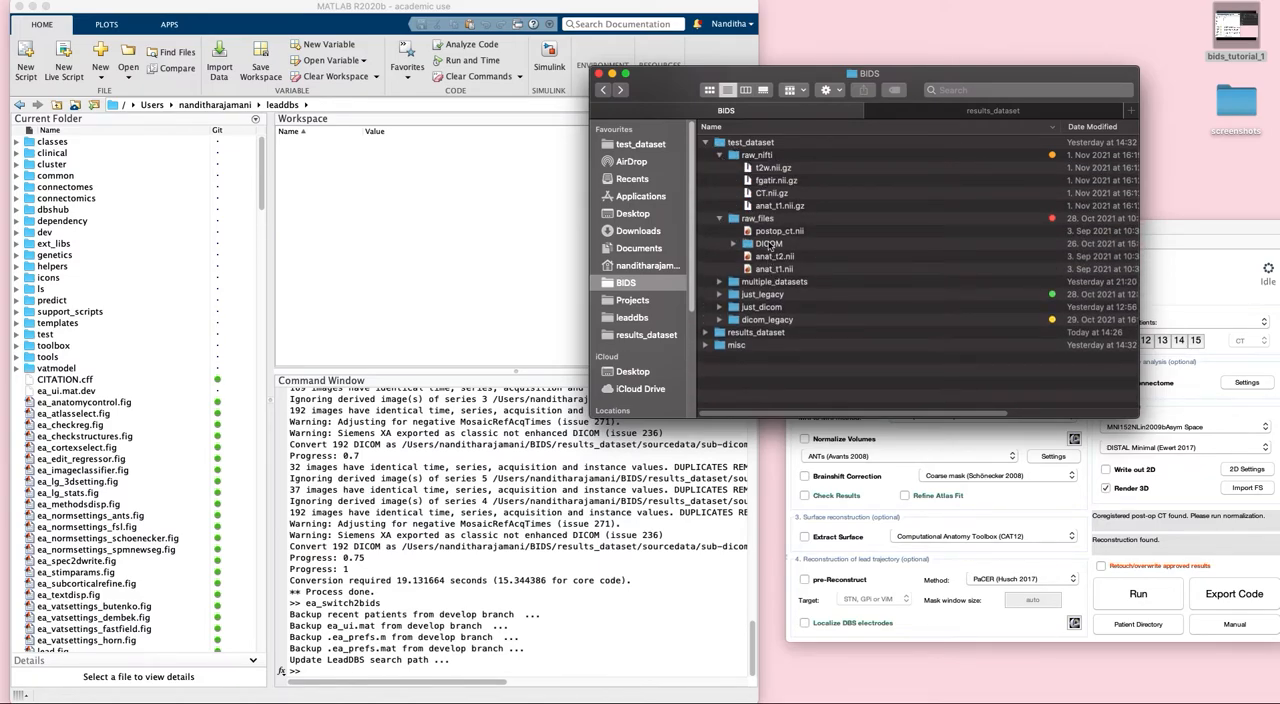
{"action": "left_click", "coordinate": [719, 320]}
{"action": "scroll", "coordinate": [802, 364], "scroll_direction": "down", "scroll_amount": 2}
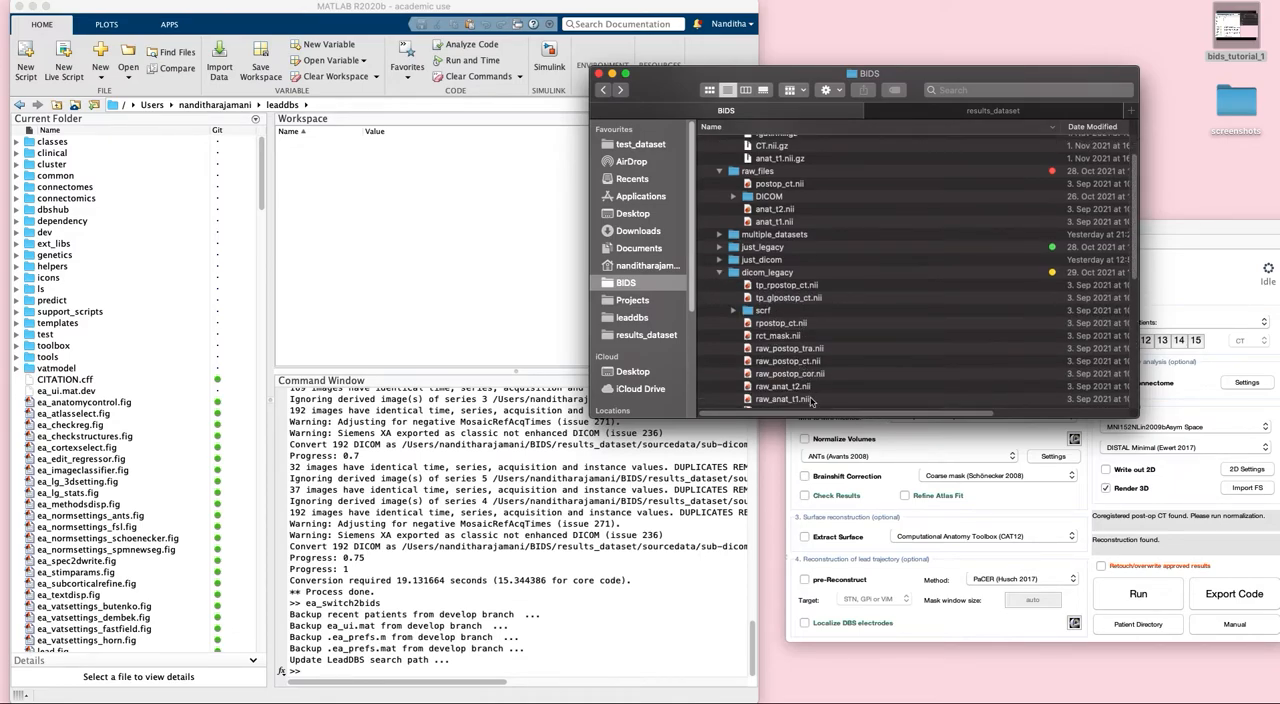
{"action": "scroll", "coordinate": [812, 378], "scroll_direction": "down", "scroll_amount": 2}
{"action": "scroll", "coordinate": [810, 375], "scroll_direction": "down", "scroll_amount": 2}
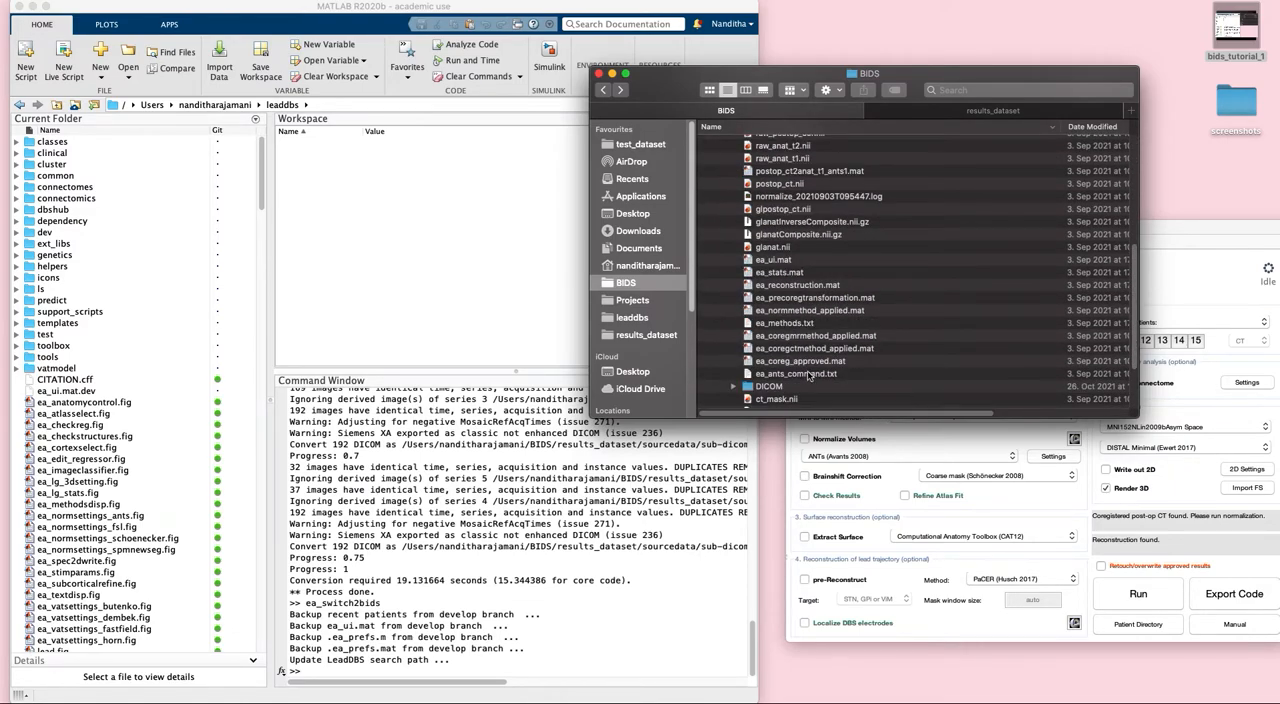
{"action": "scroll", "coordinate": [810, 375], "scroll_direction": "up", "scroll_amount": 2}
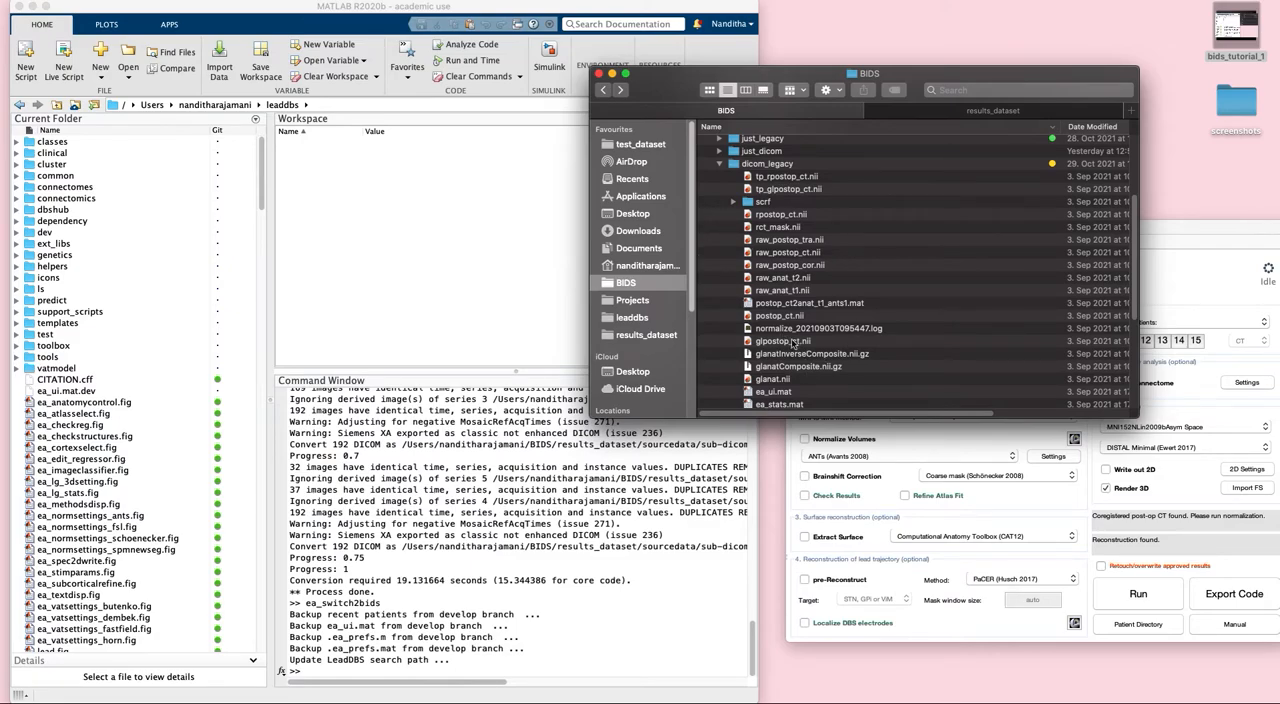
{"action": "scroll", "coordinate": [786, 298], "scroll_direction": "up", "scroll_amount": 1}
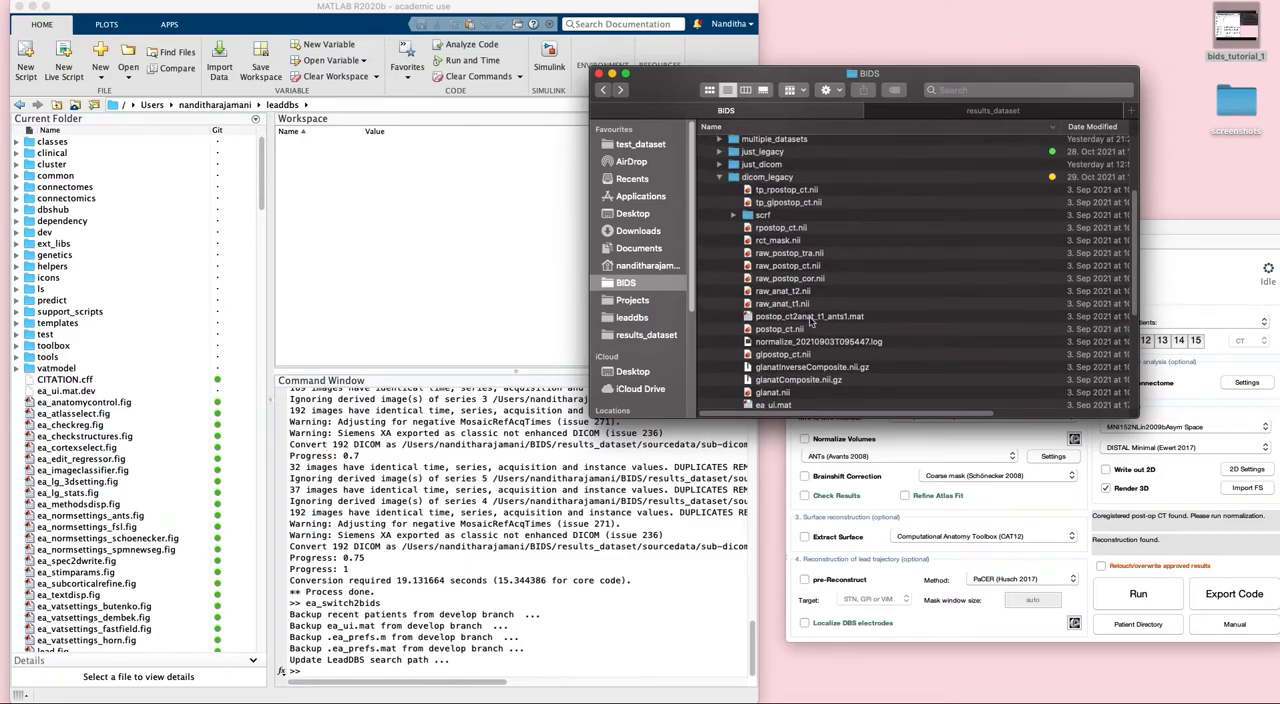
{"action": "scroll", "coordinate": [805, 320], "scroll_direction": "up", "scroll_amount": 3}
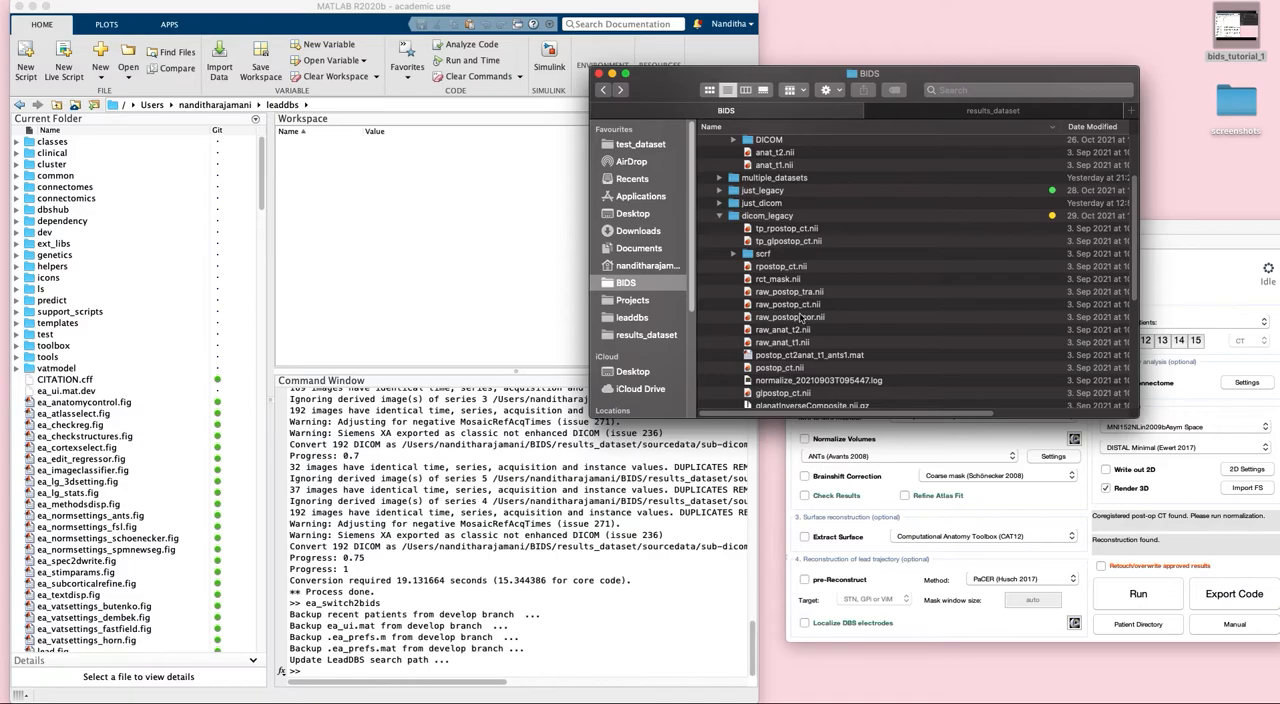
{"action": "scroll", "coordinate": [801, 320], "scroll_direction": "up", "scroll_amount": 6}
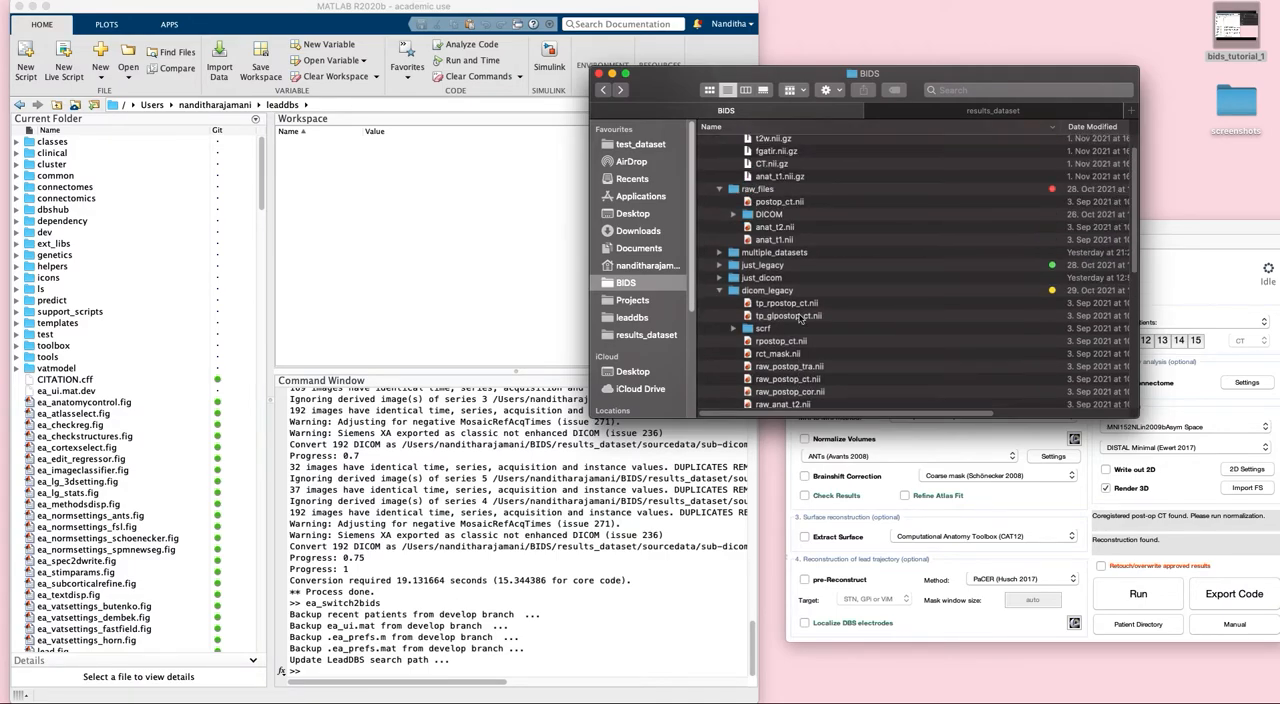
{"action": "scroll", "coordinate": [800, 318], "scroll_direction": "up", "scroll_amount": 2}
{"action": "left_click", "coordinate": [719, 319]}
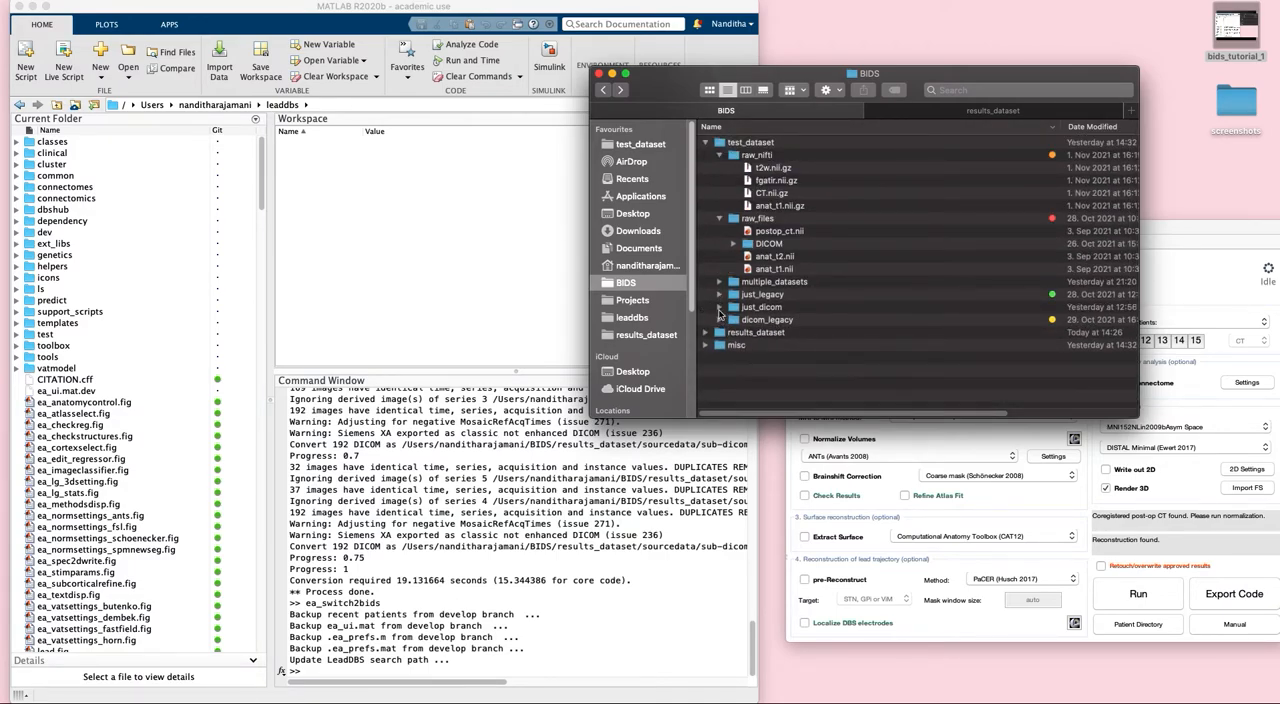
- Load the raw_nifti folder from test_dataset into Lead-DBS as the patient directory and agree to migrate it to BIDS
{"action": "left_click_drag", "start_coordinate": [686, 66], "coordinate": [341, 27]}
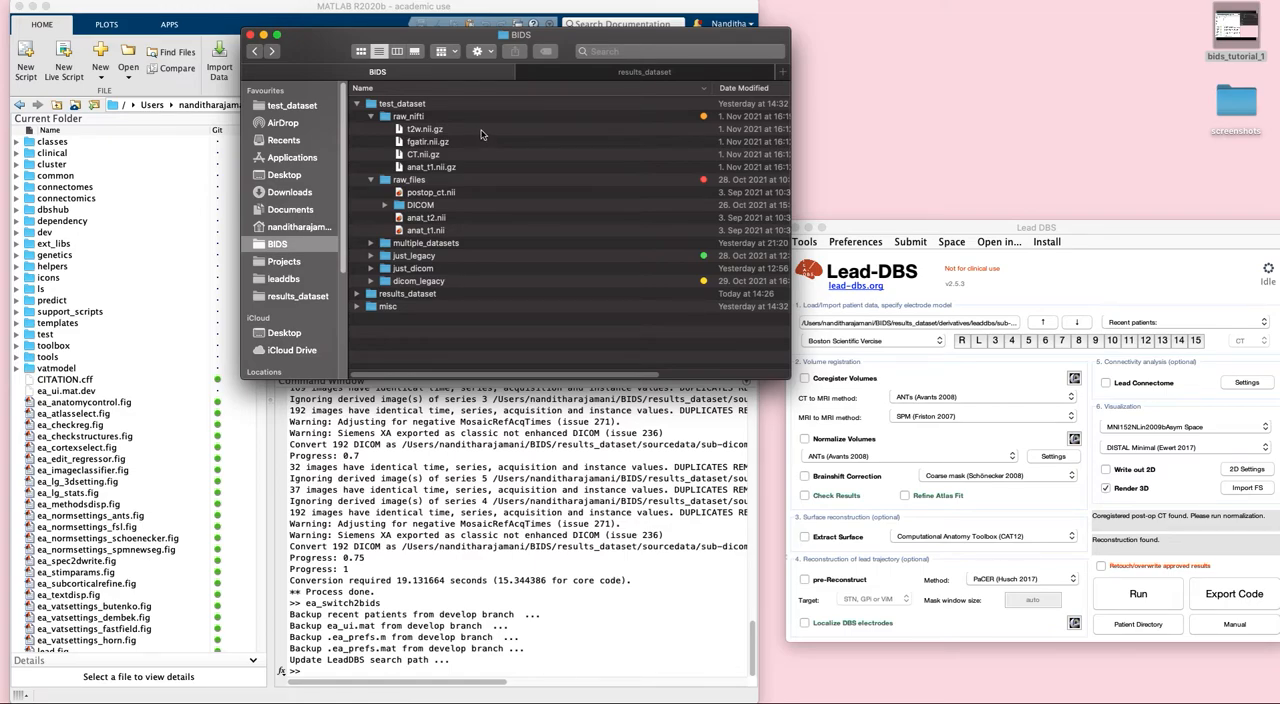
{"action": "left_click", "coordinate": [369, 117]}
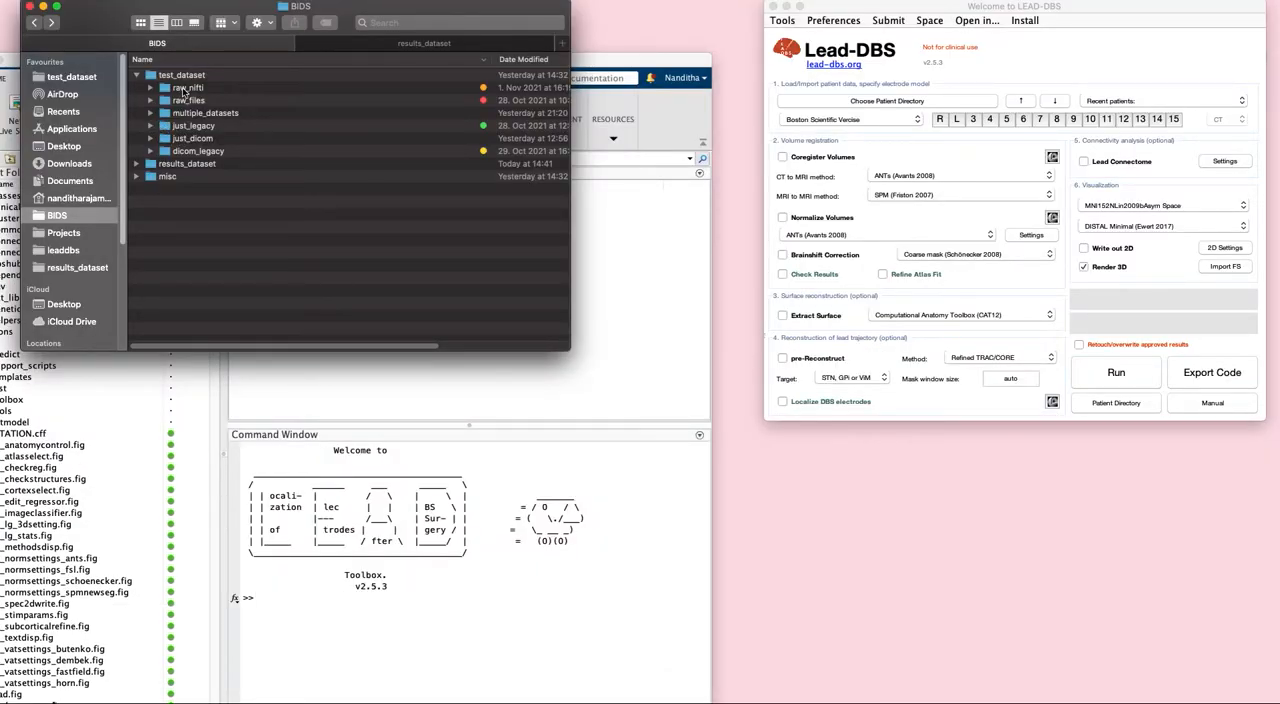
{"action": "left_click", "coordinate": [152, 88]}
{"action": "left_click", "coordinate": [190, 88]}
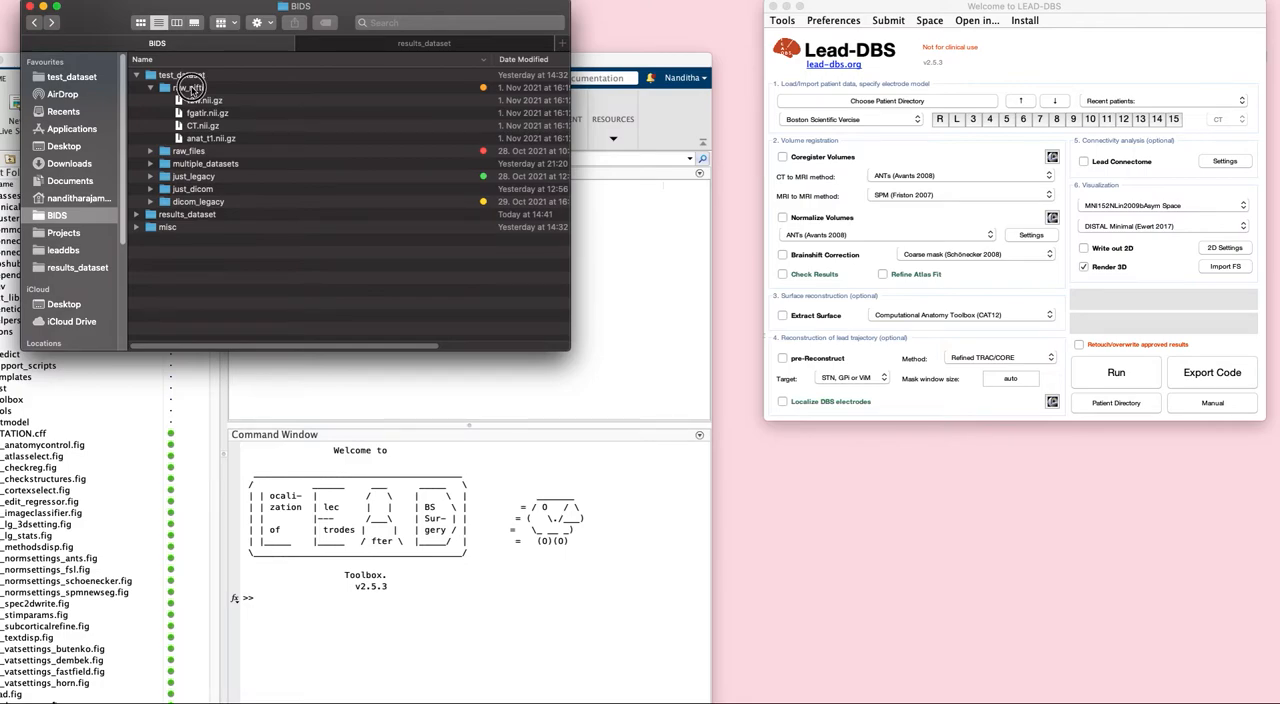
{"action": "left_click_drag", "start_coordinate": [190, 88], "coordinate": [930, 105]}
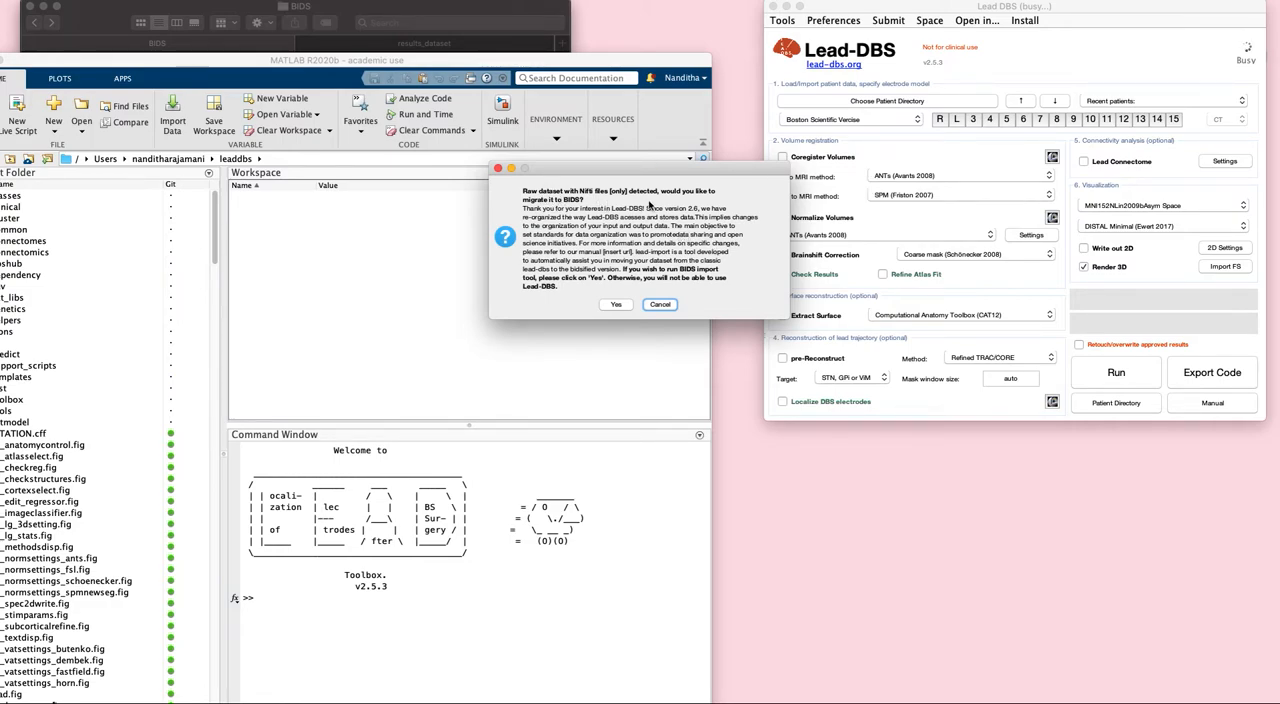
{"action": "left_click", "coordinate": [624, 306]}
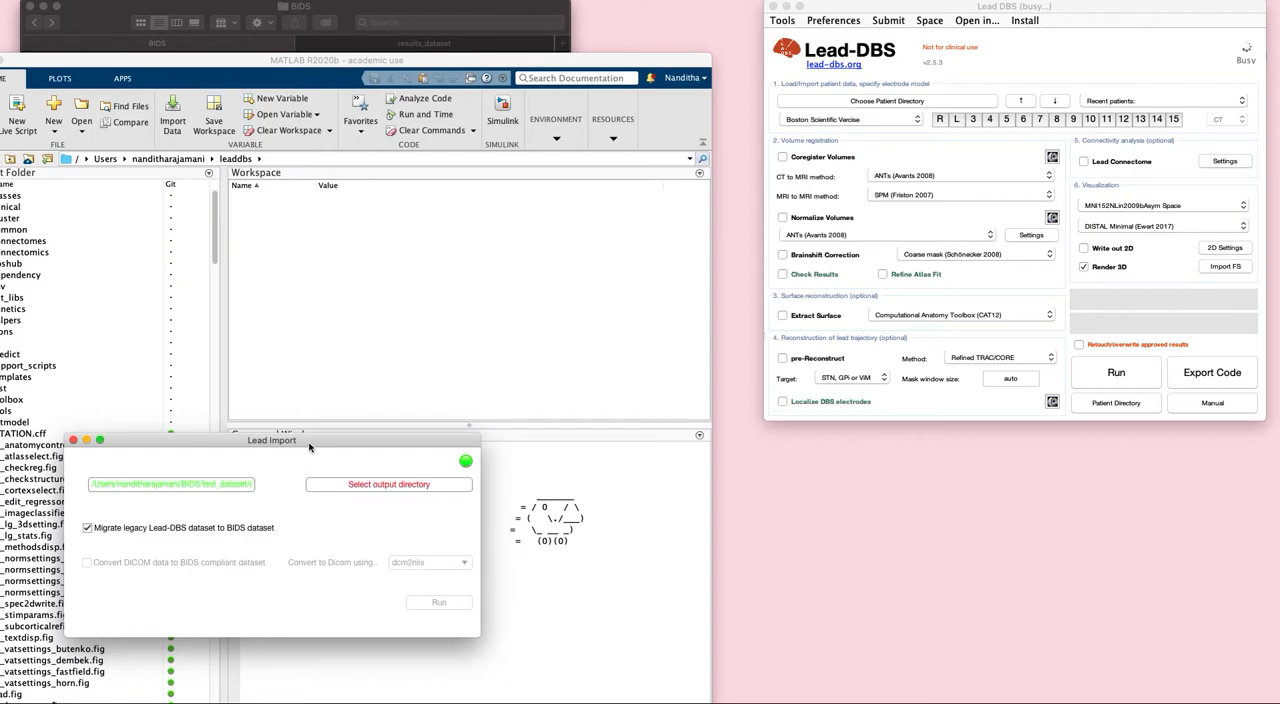
- Choose the results_dataset folder inside BIDS as the output directory in Lead Import
{"action": "left_click_drag", "start_coordinate": [310, 442], "coordinate": [430, 288]}
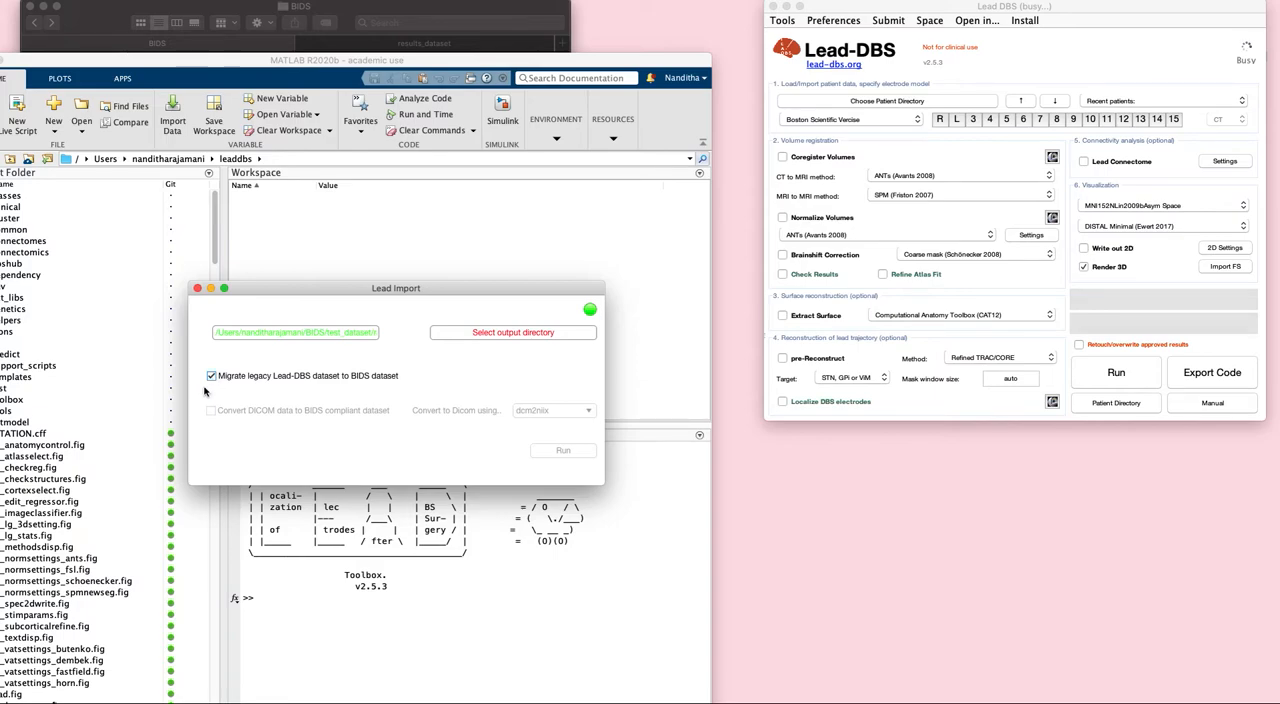
{"action": "left_click", "coordinate": [539, 340]}
{"action": "left_click", "coordinate": [608, 240]}
{"action": "left_click", "coordinate": [610, 257]}
{"action": "left_click", "coordinate": [488, 334]}
{"action": "double_click", "coordinate": [488, 334]}
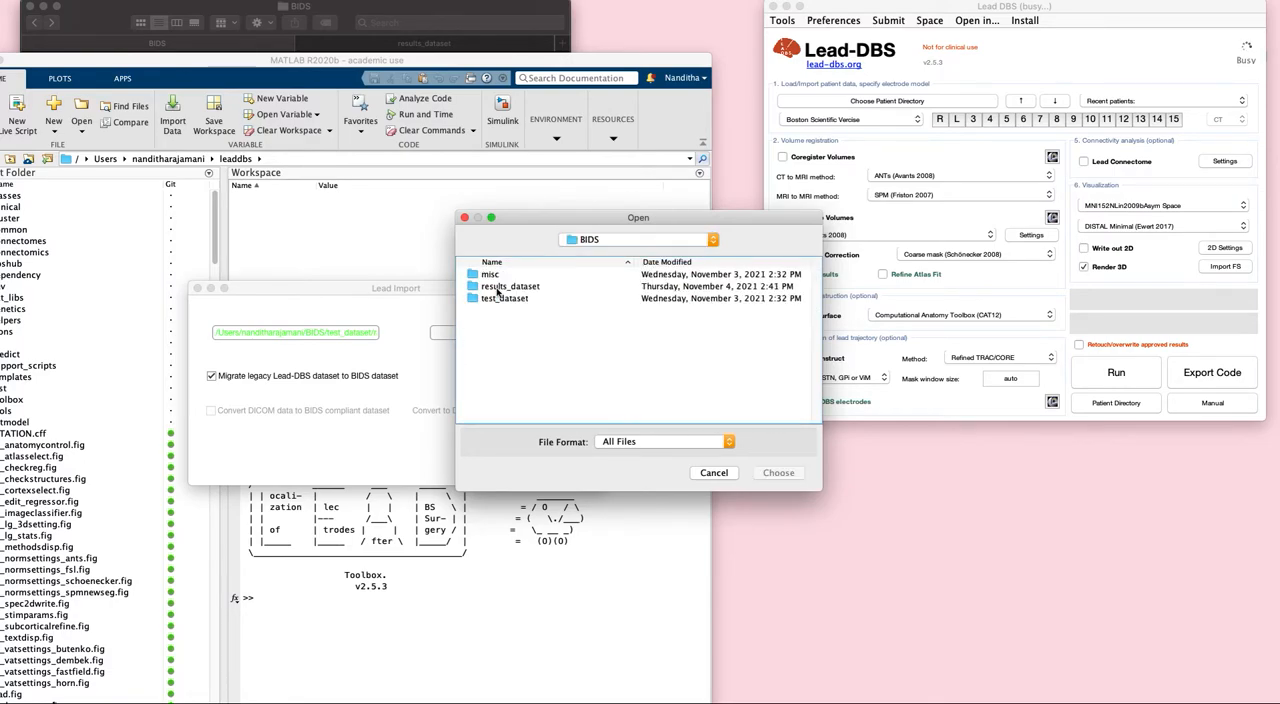
{"action": "left_click", "coordinate": [497, 289]}
{"action": "left_click", "coordinate": [777, 472]}
- Move the MATLAB window off the Finder window and run the legacy-to-BIDS migration of raw_nifti
{"action": "left_click_drag", "start_coordinate": [409, 60], "coordinate": [817, 10]}
{"action": "left_click", "coordinate": [329, 294]}
{"action": "left_click", "coordinate": [575, 452]}
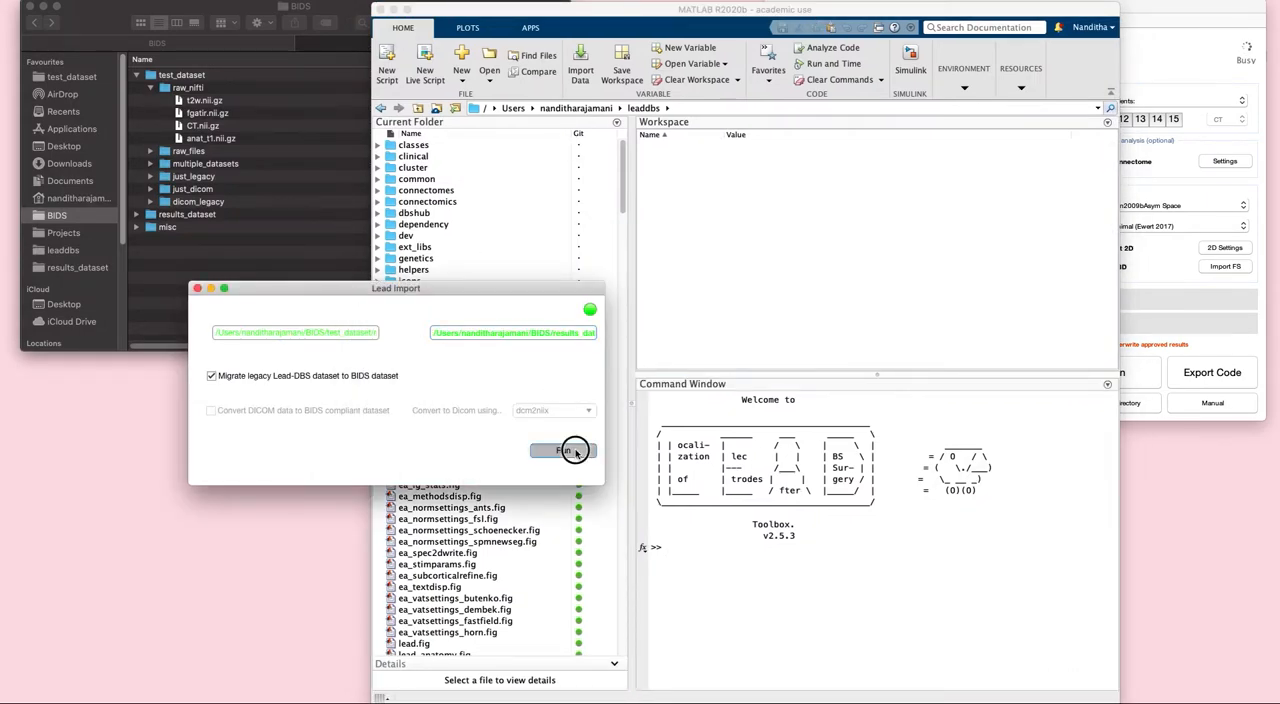
- Bring the Finder and Lead-DBS windows in front of MATLAB and compare results_dataset with the source BIDS folder
{"action": "left_click", "coordinate": [325, 47]}
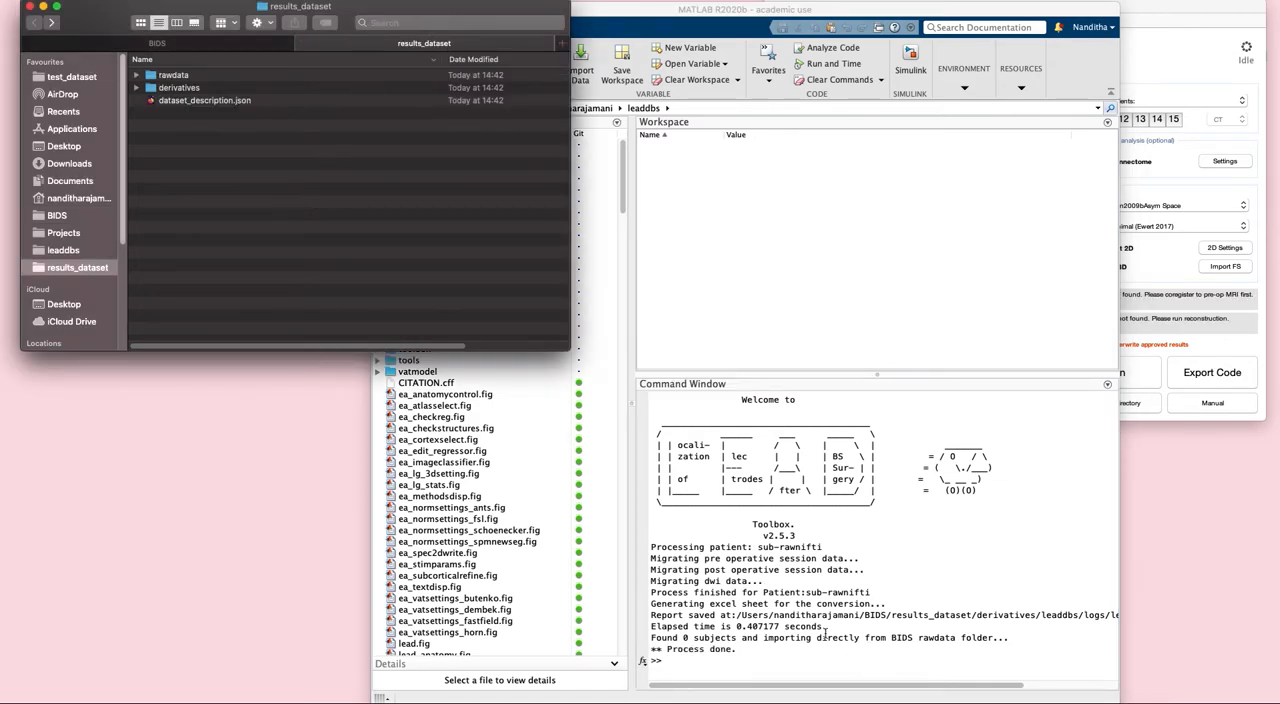
{"action": "left_click", "coordinate": [1190, 11]}
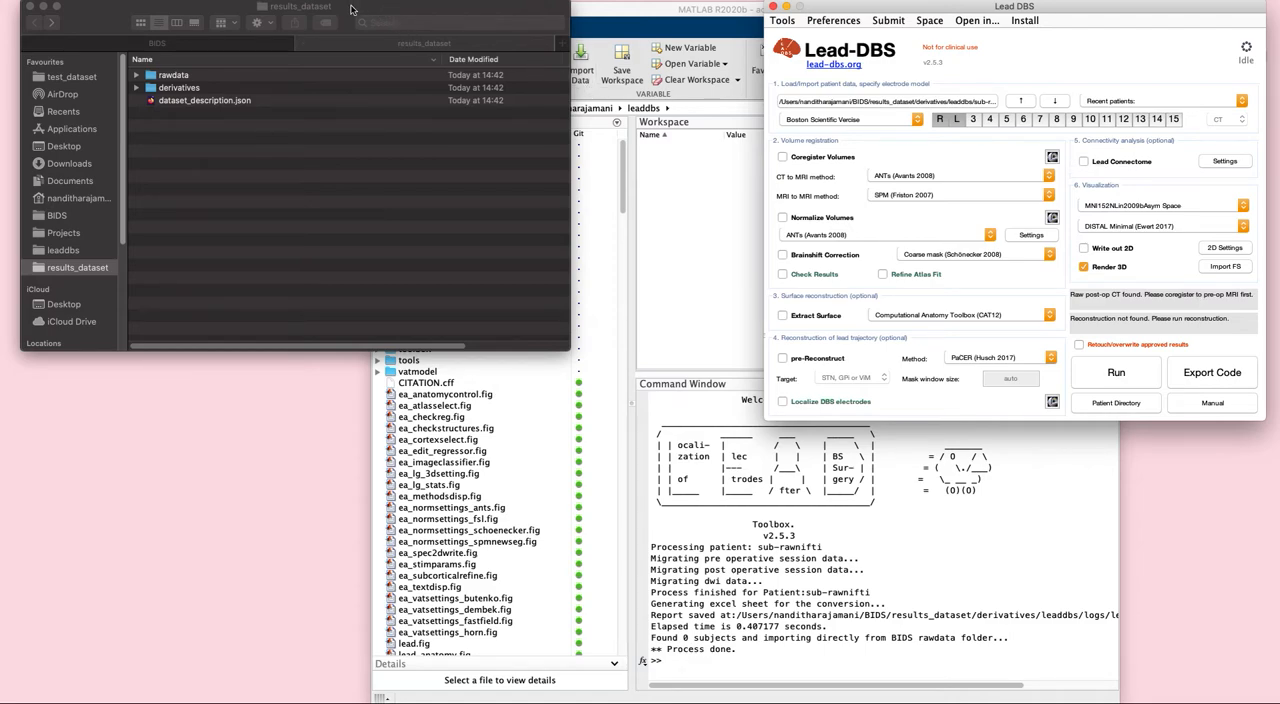
{"action": "left_click_drag", "start_coordinate": [356, 5], "coordinate": [362, 28]}
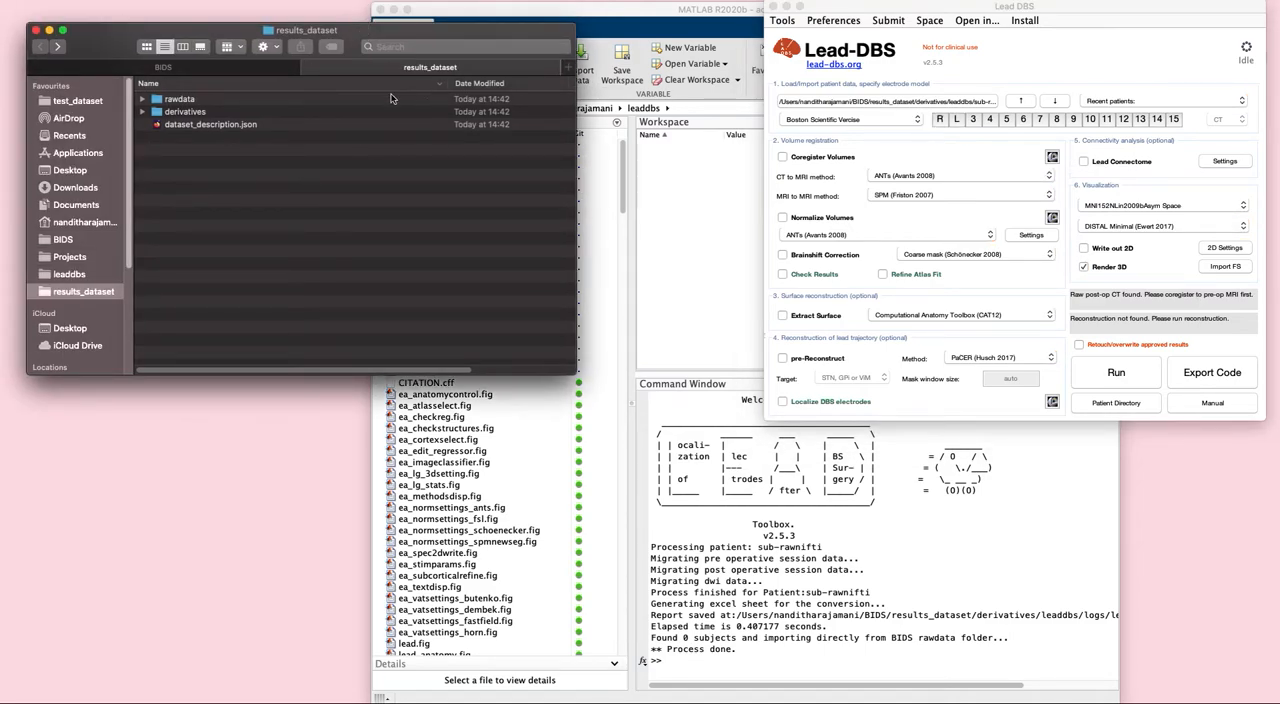
{"action": "left_click", "coordinate": [163, 68]}
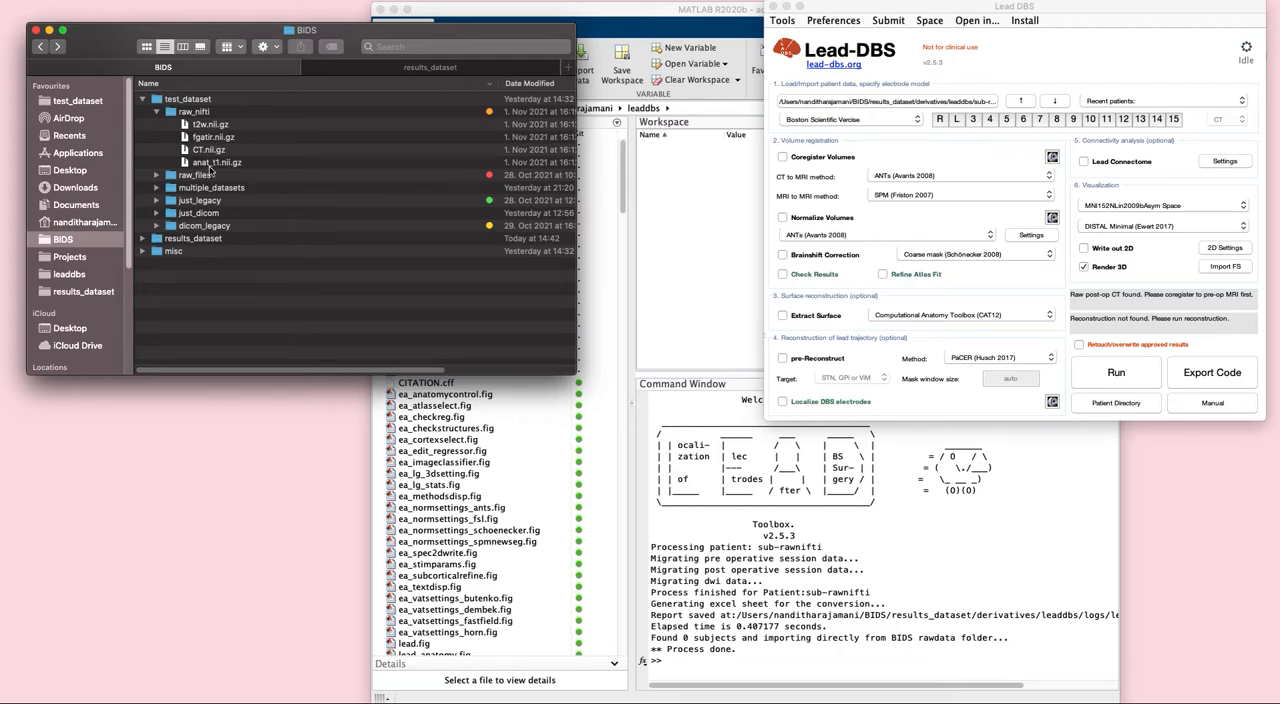
- Inspect the ses-preop and ses-postop anat folders of sub-rawnifti under rawdata in results_dataset
{"action": "left_click", "coordinate": [389, 71]}
{"action": "left_click", "coordinate": [141, 100]}
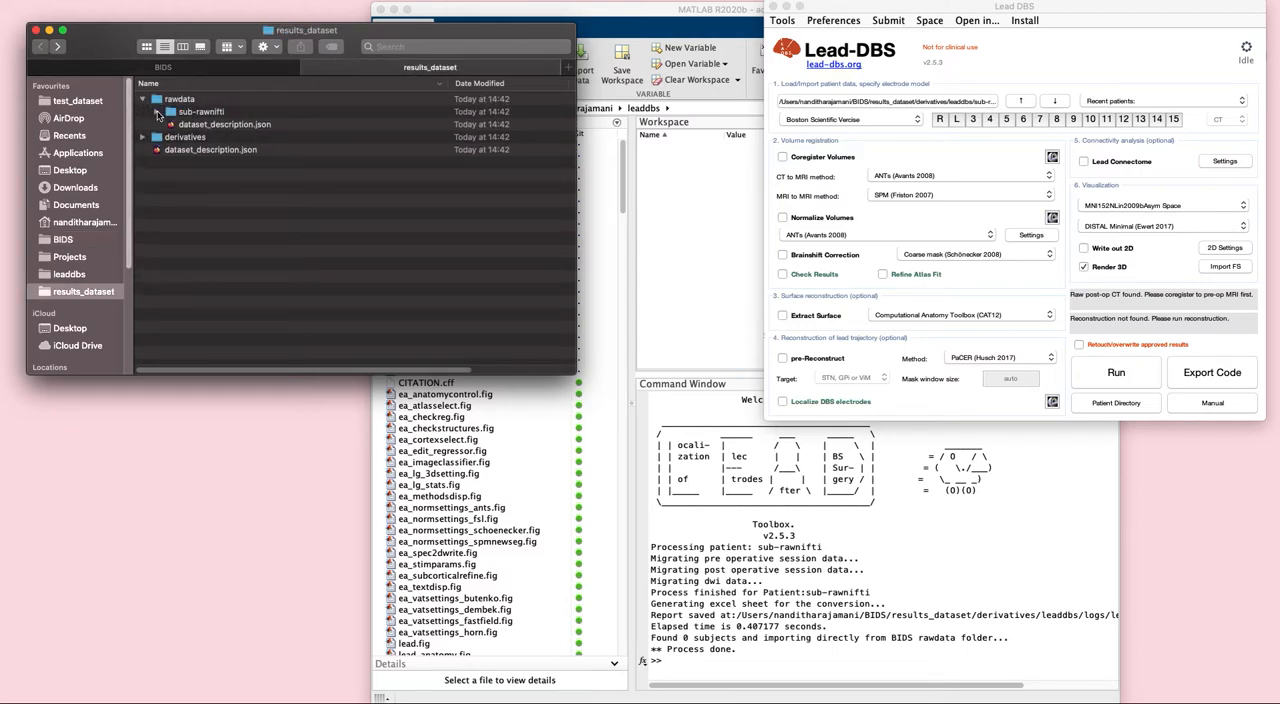
{"action": "left_click", "coordinate": [157, 112]}
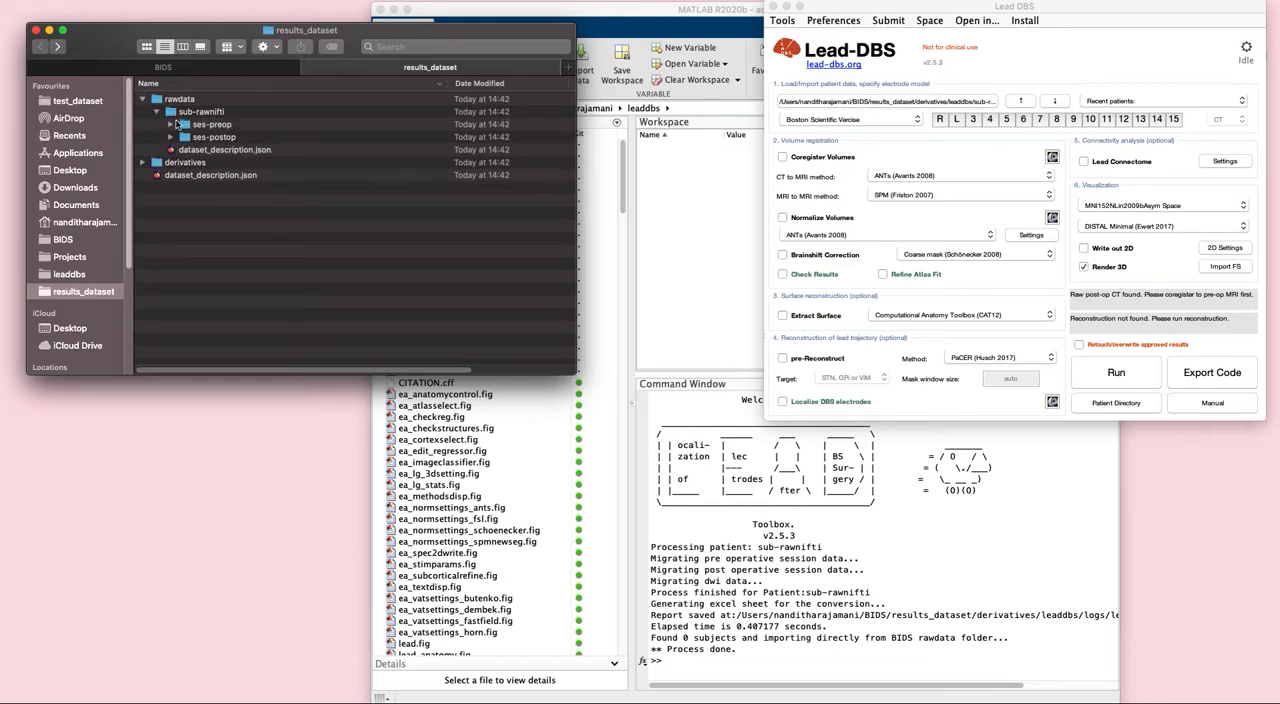
{"action": "left_click", "coordinate": [174, 128]}
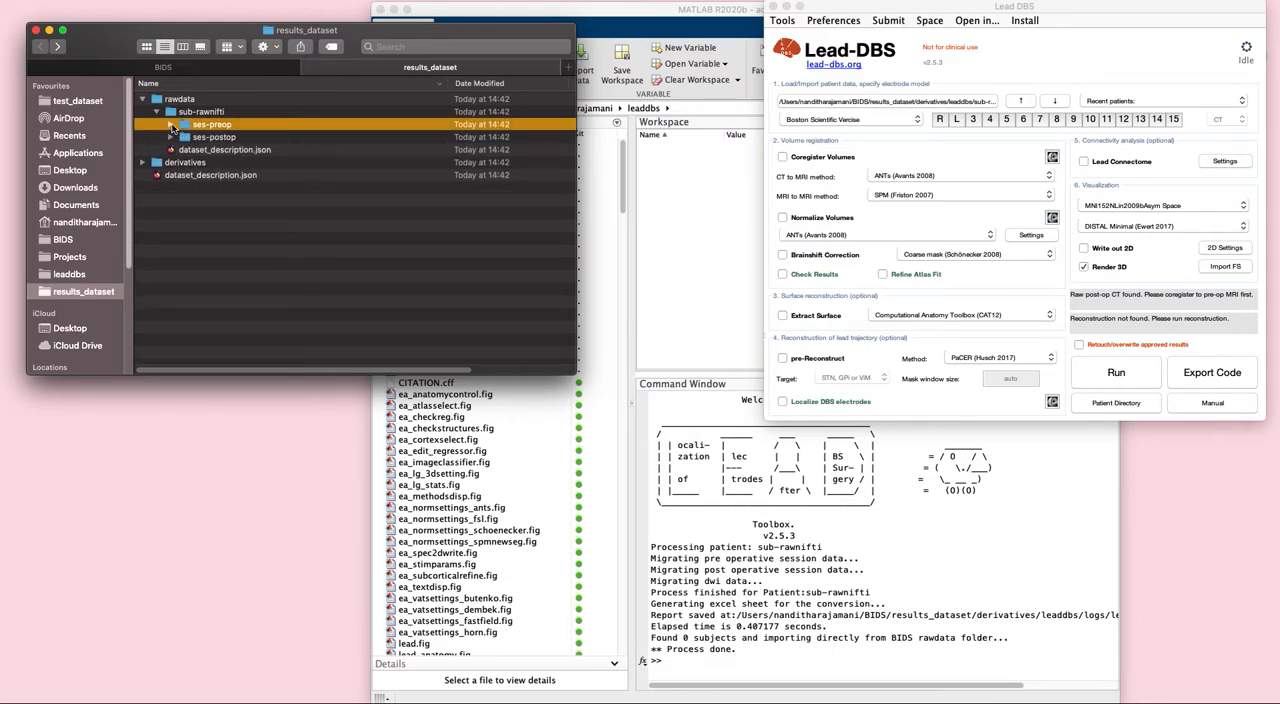
{"action": "left_click", "coordinate": [170, 125]}
{"action": "left_click", "coordinate": [171, 177]}
{"action": "left_click", "coordinate": [184, 162]}
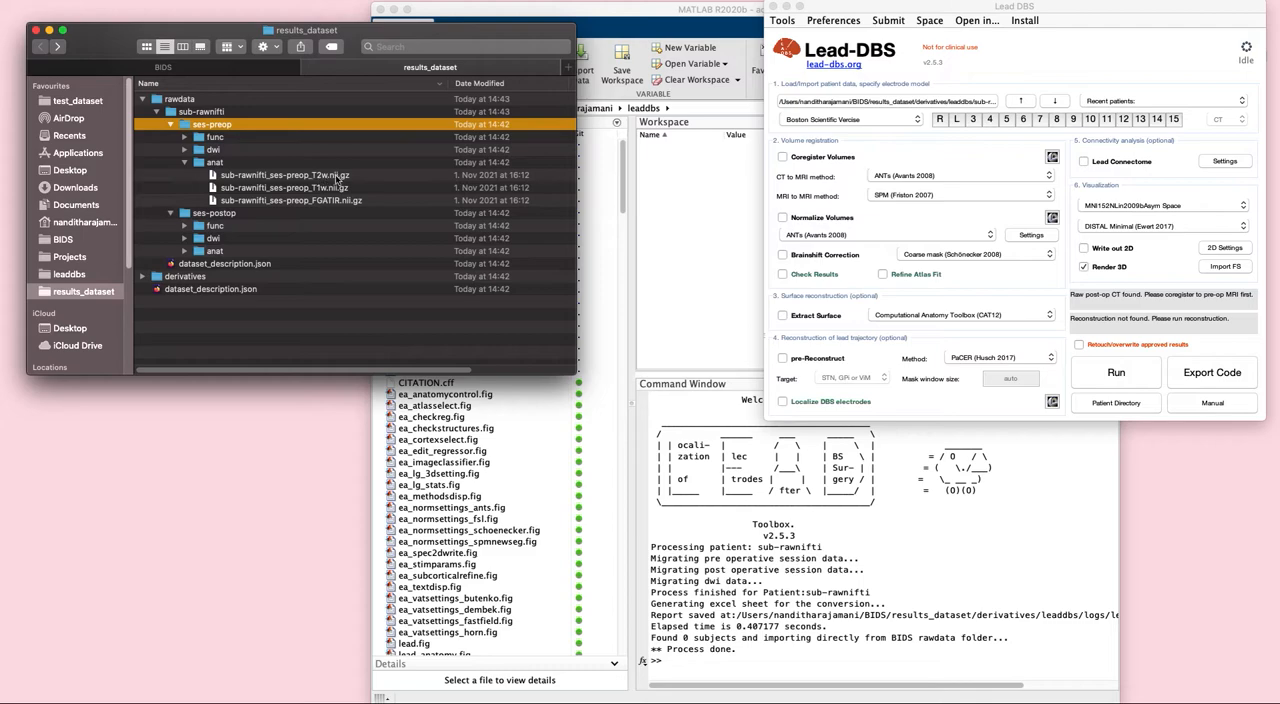
{"action": "left_click", "coordinate": [184, 251]}
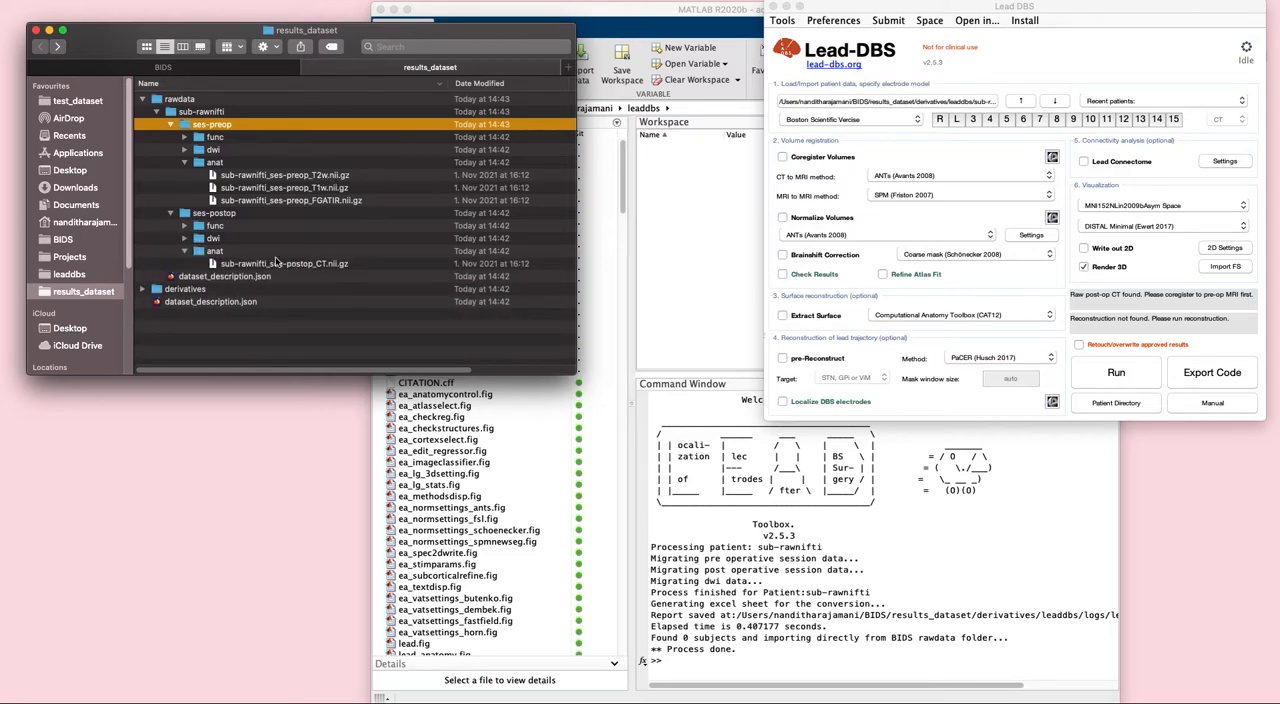
- Inspect the prefs folder of sub-rawnifti under derivatives/leaddbs in results_dataset
{"action": "left_click", "coordinate": [142, 289]}
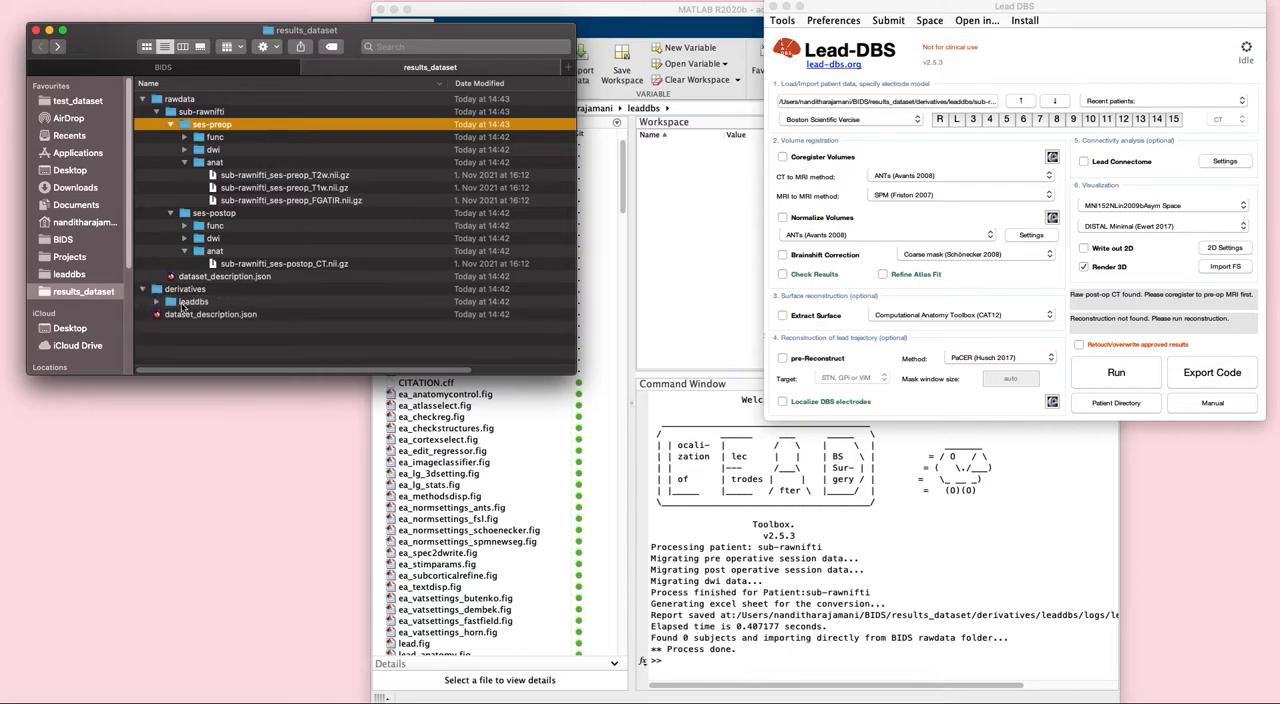
{"action": "left_click", "coordinate": [157, 301]}
{"action": "left_click", "coordinate": [171, 315]}
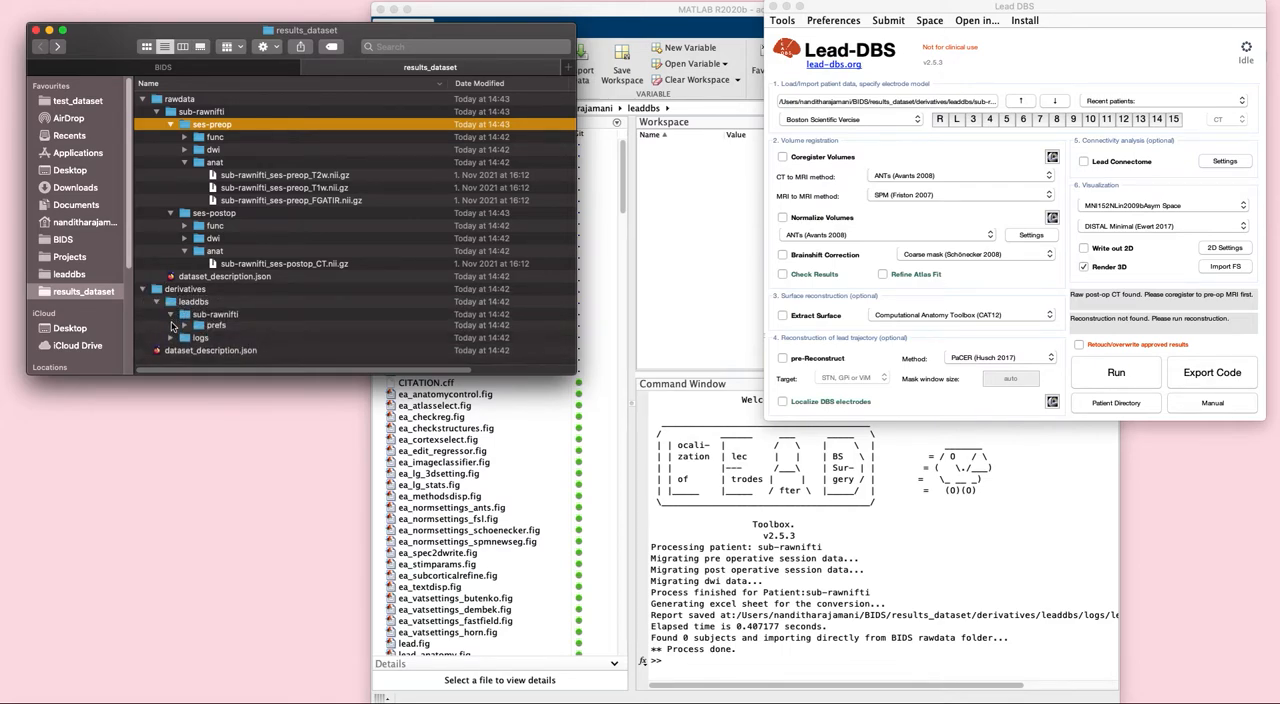
{"action": "left_click", "coordinate": [184, 324]}
{"action": "scroll", "coordinate": [343, 320], "scroll_direction": "down", "scroll_amount": 1}
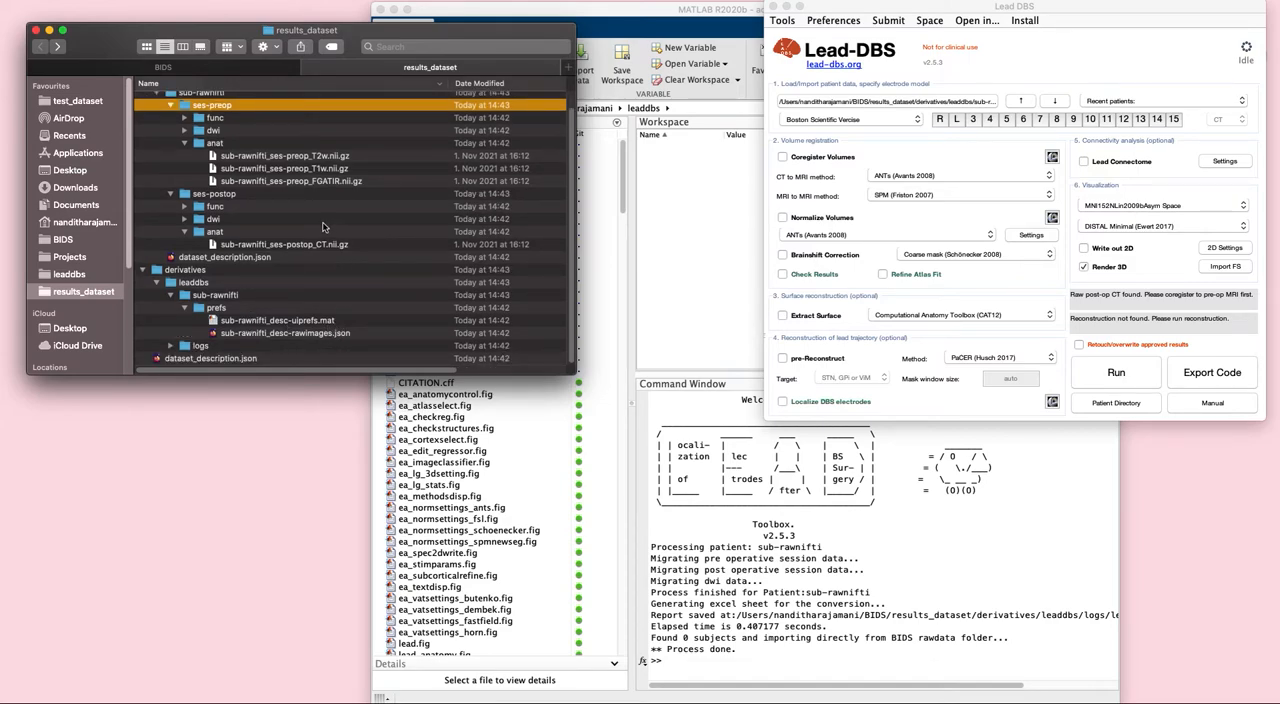
{"action": "scroll", "coordinate": [323, 227], "scroll_direction": "up", "scroll_amount": 2}
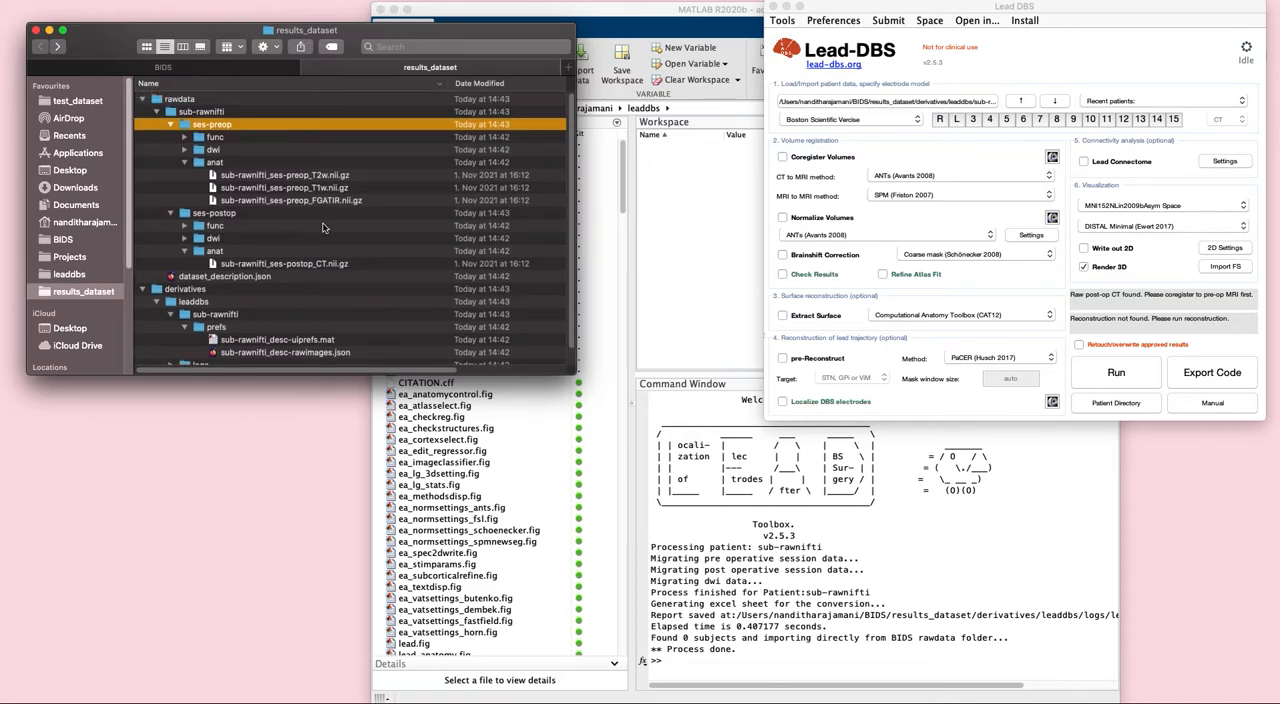
- Collapse raw_nifti in the BIDS folder, load raw_files into Lead-DBS as the patient directory and accept the DICOM to NIfTI conversion
{"action": "left_click", "coordinate": [226, 68]}
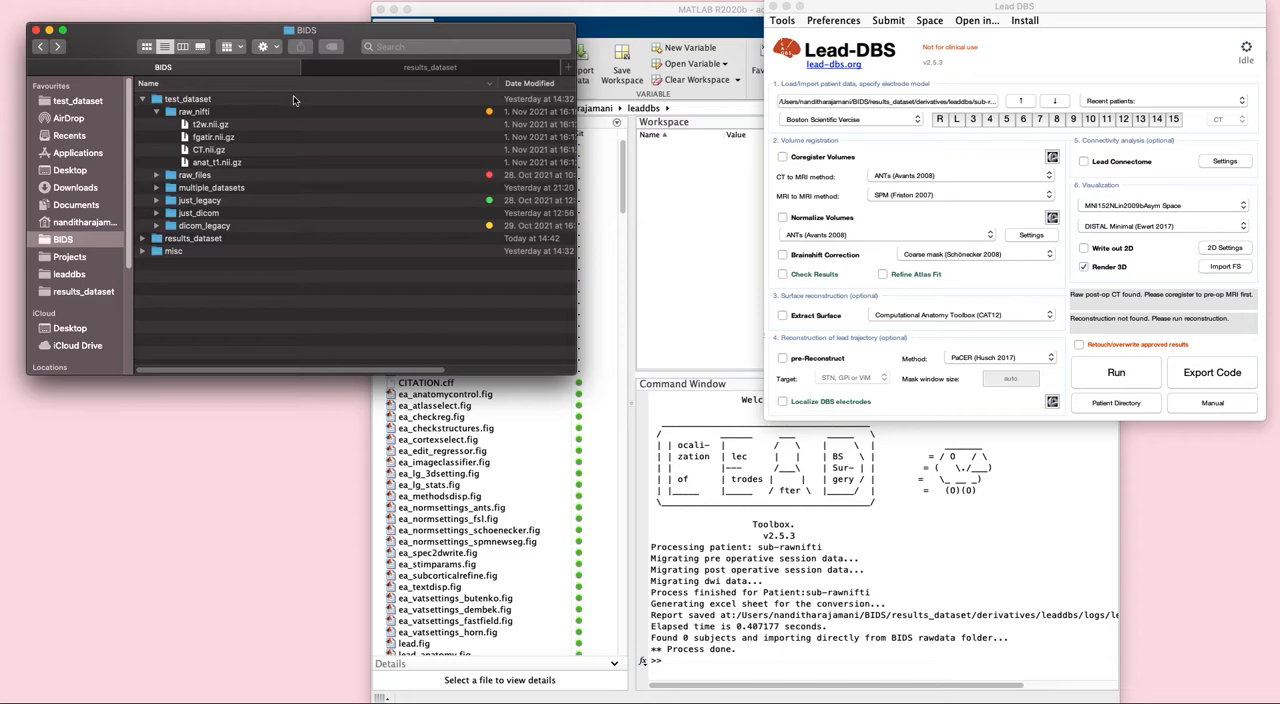
{"action": "left_click", "coordinate": [157, 112]}
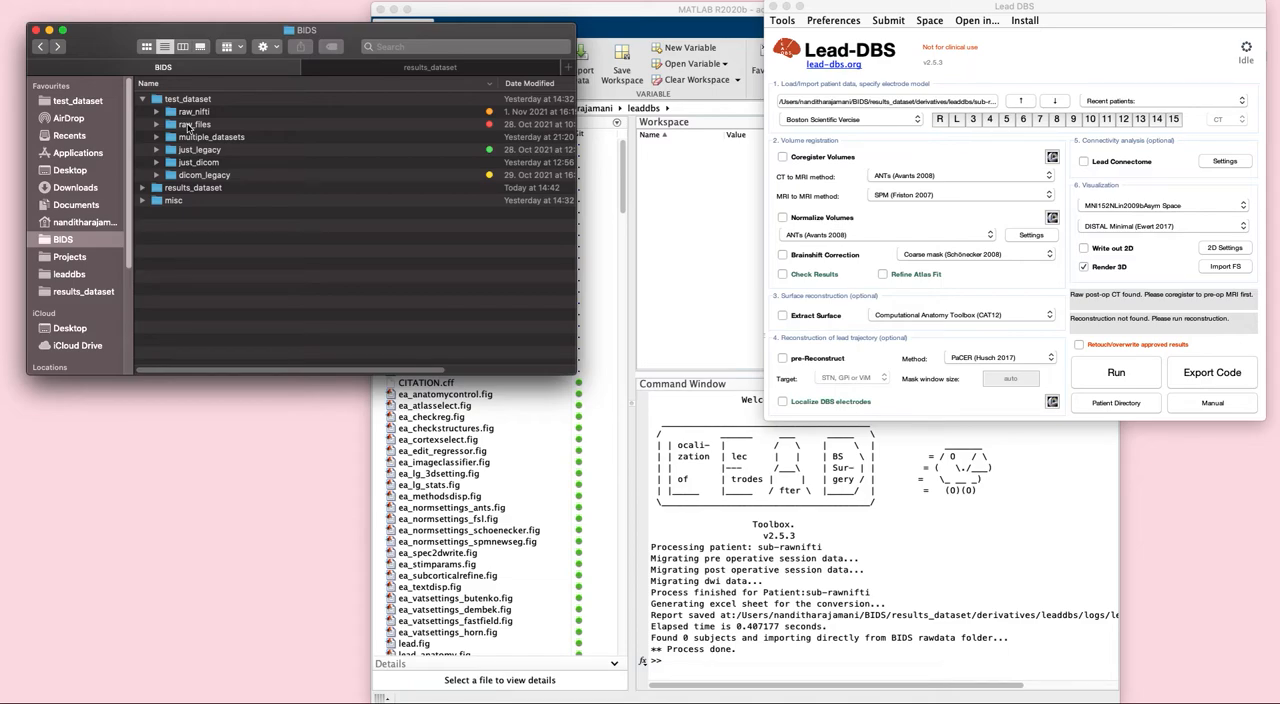
{"action": "left_click", "coordinate": [194, 125]}
{"action": "left_click_drag", "start_coordinate": [194, 125], "coordinate": [836, 103]}
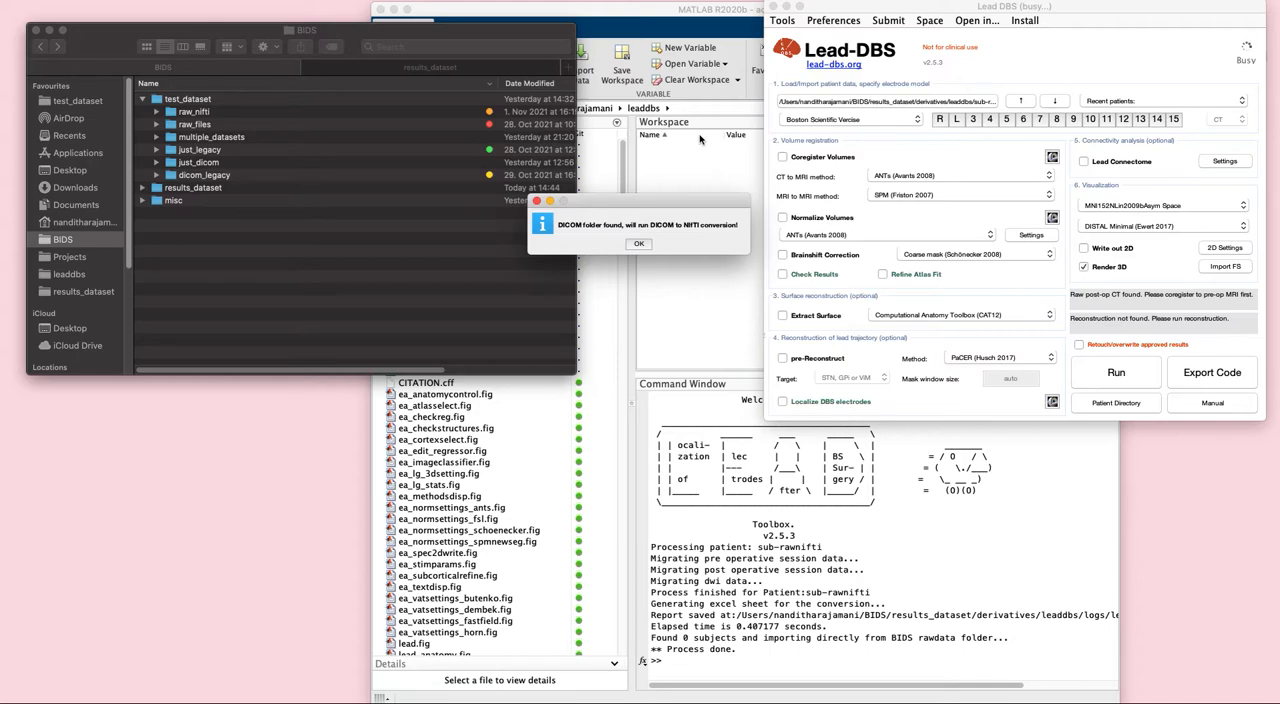
{"action": "left_click", "coordinate": [640, 243]}
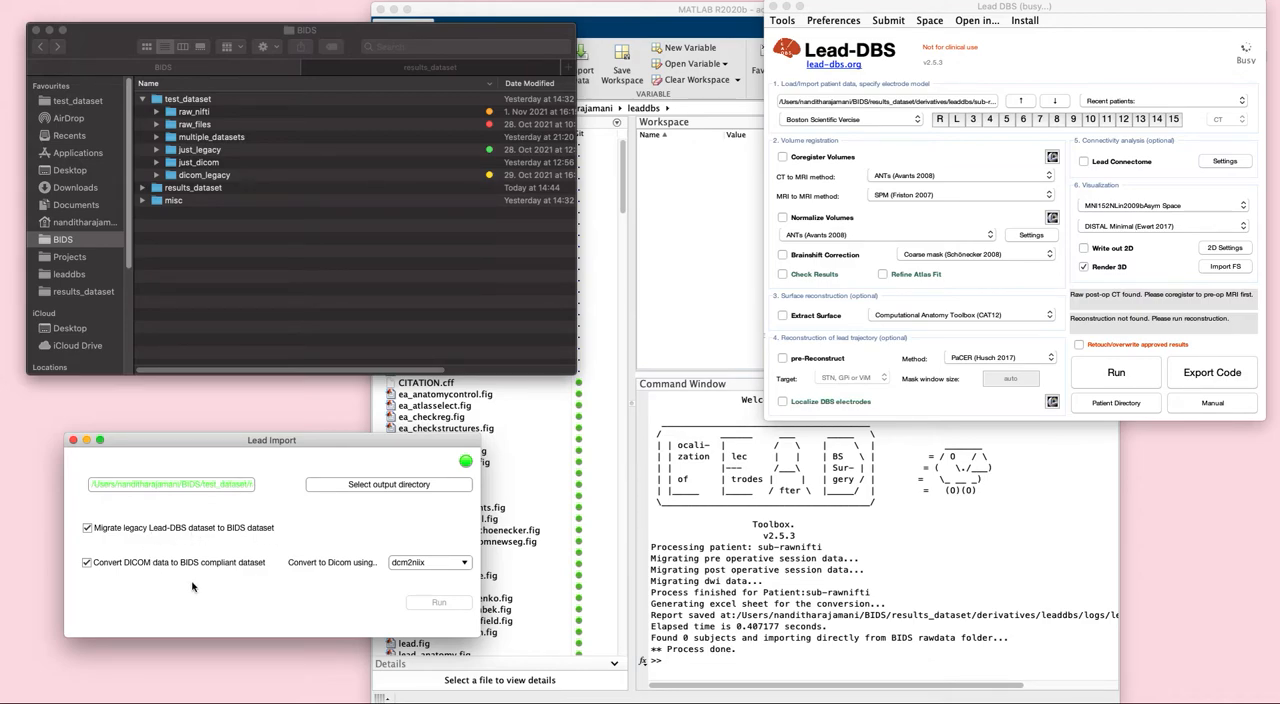
- Set results_dataset in the BIDS folder as the import output directory and run the import of raw_files
{"action": "left_click", "coordinate": [423, 483]}
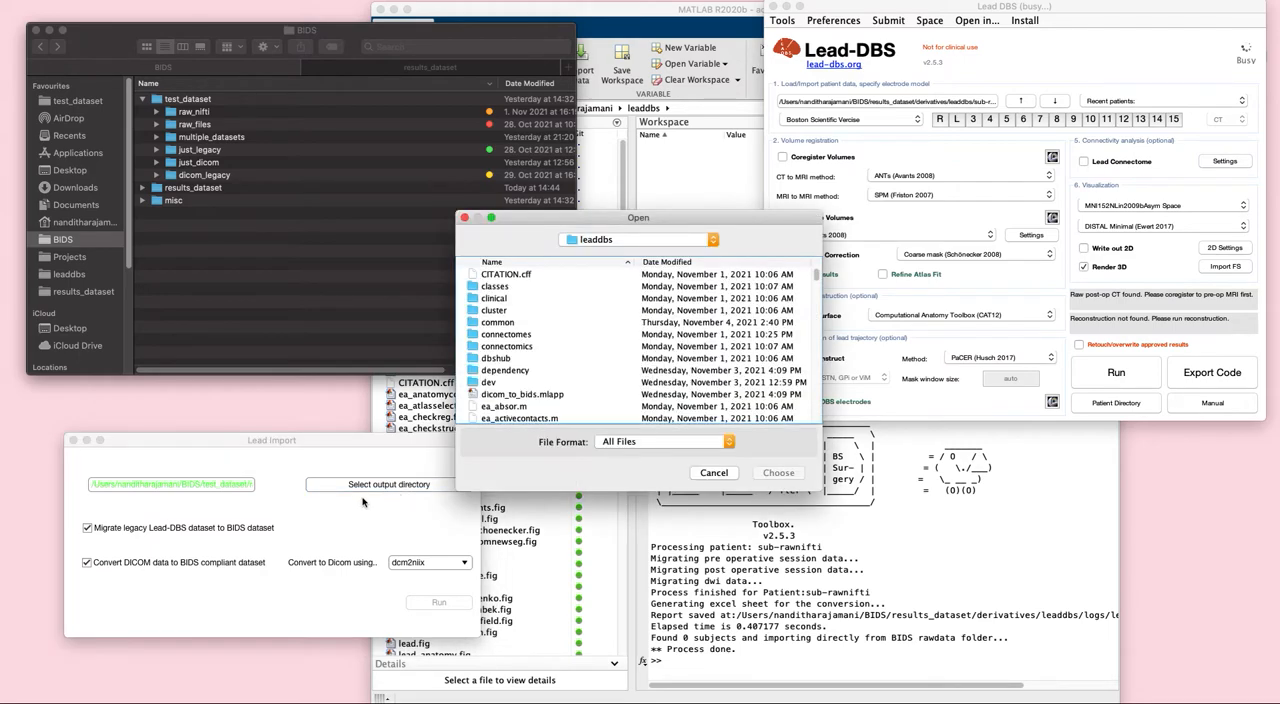
{"action": "left_click", "coordinate": [655, 239]}
{"action": "left_click", "coordinate": [654, 252]}
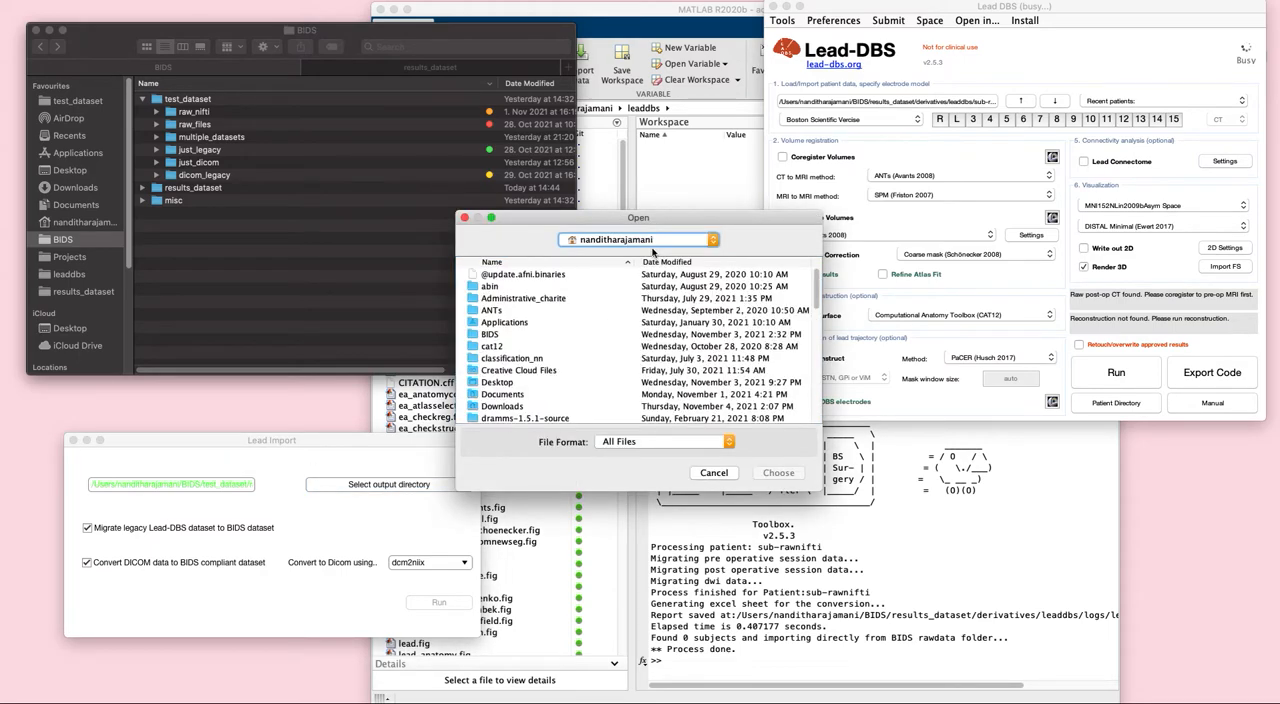
{"action": "double_click", "coordinate": [508, 336]}
{"action": "left_click", "coordinate": [510, 288]}
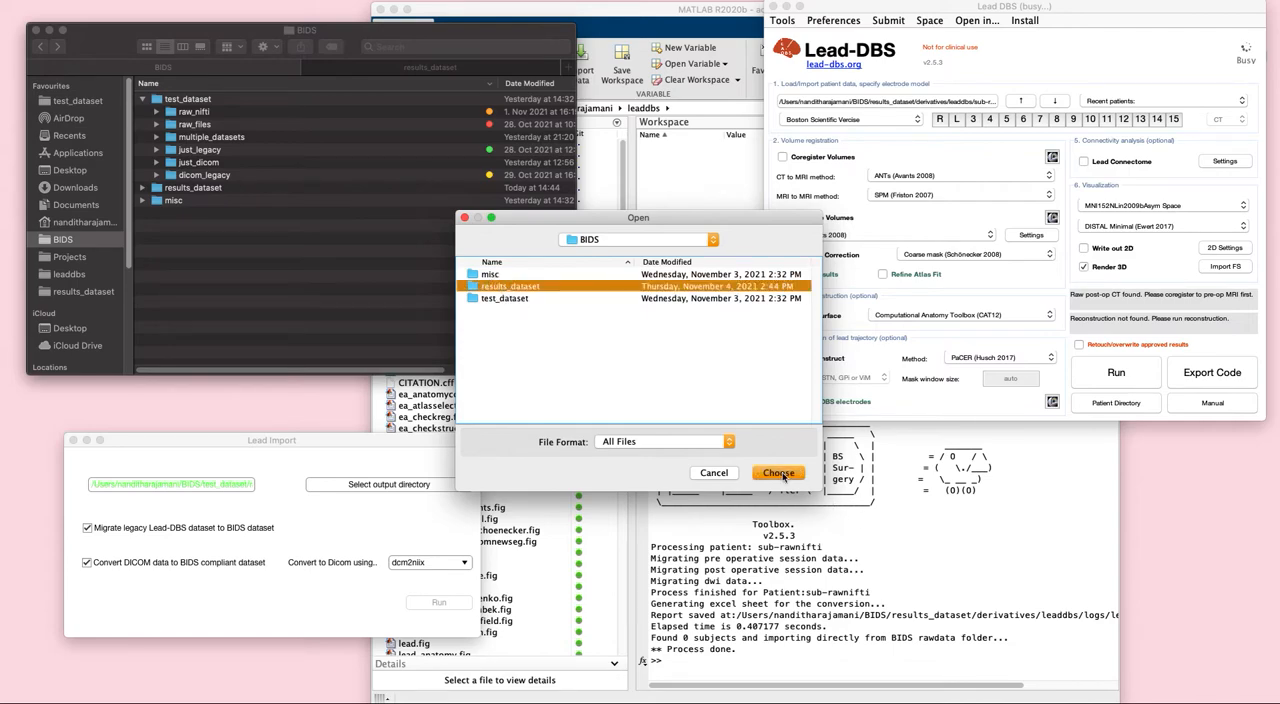
{"action": "left_click", "coordinate": [785, 476]}
{"action": "left_click", "coordinate": [288, 618]}
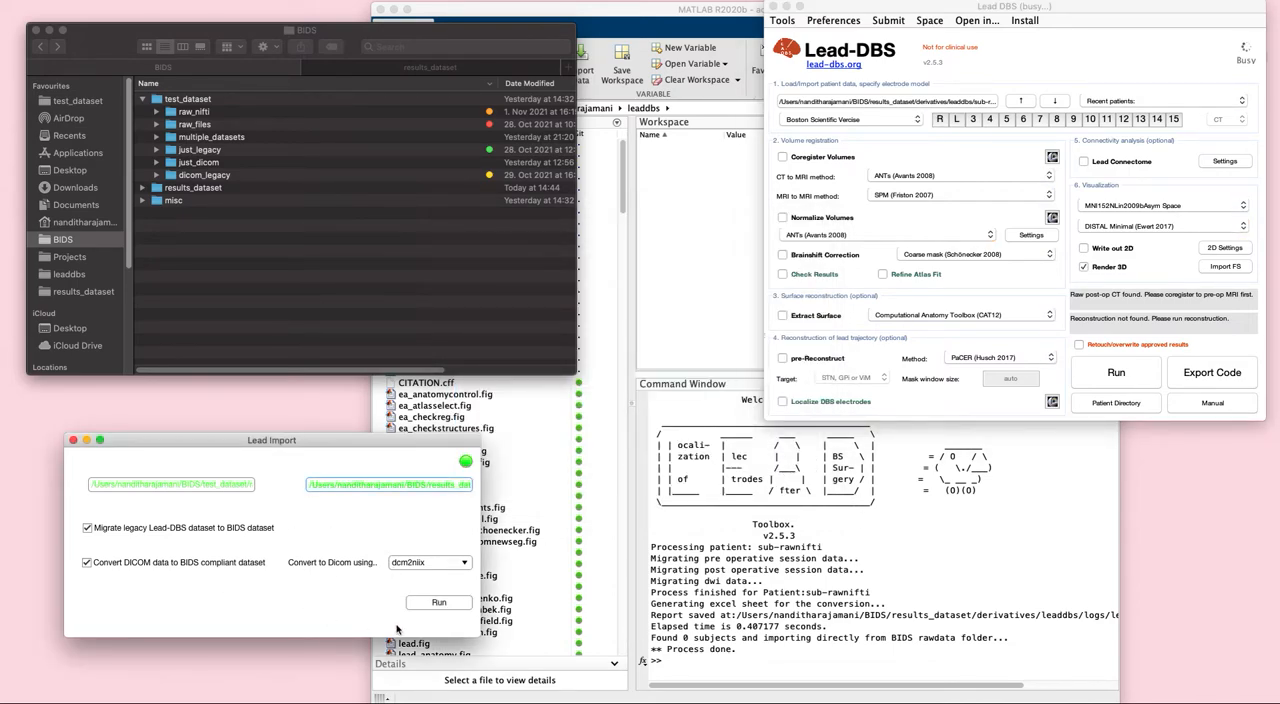
{"action": "left_click", "coordinate": [444, 604]}
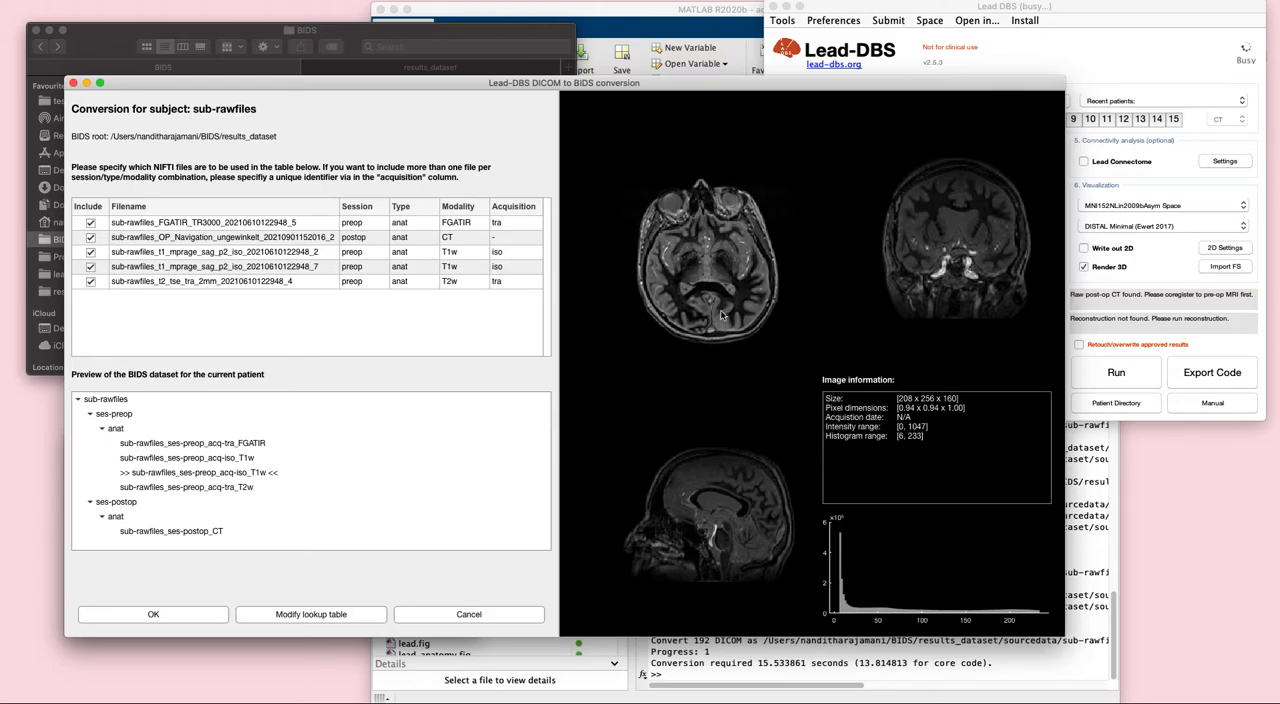
- Preview the postop CT and both t1_mprage_sag_p2_iso images of sub-rawfiles in the conversion table
{"action": "left_click", "coordinate": [273, 239]}
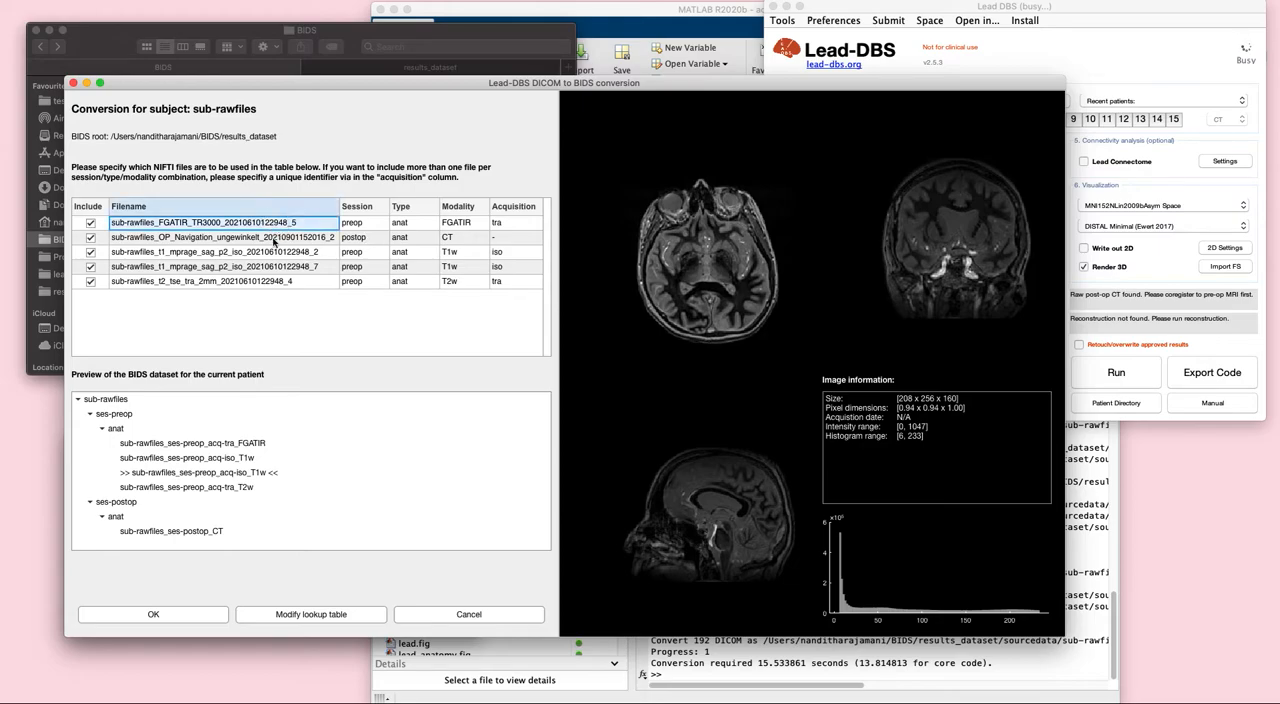
{"action": "left_click", "coordinate": [273, 240]}
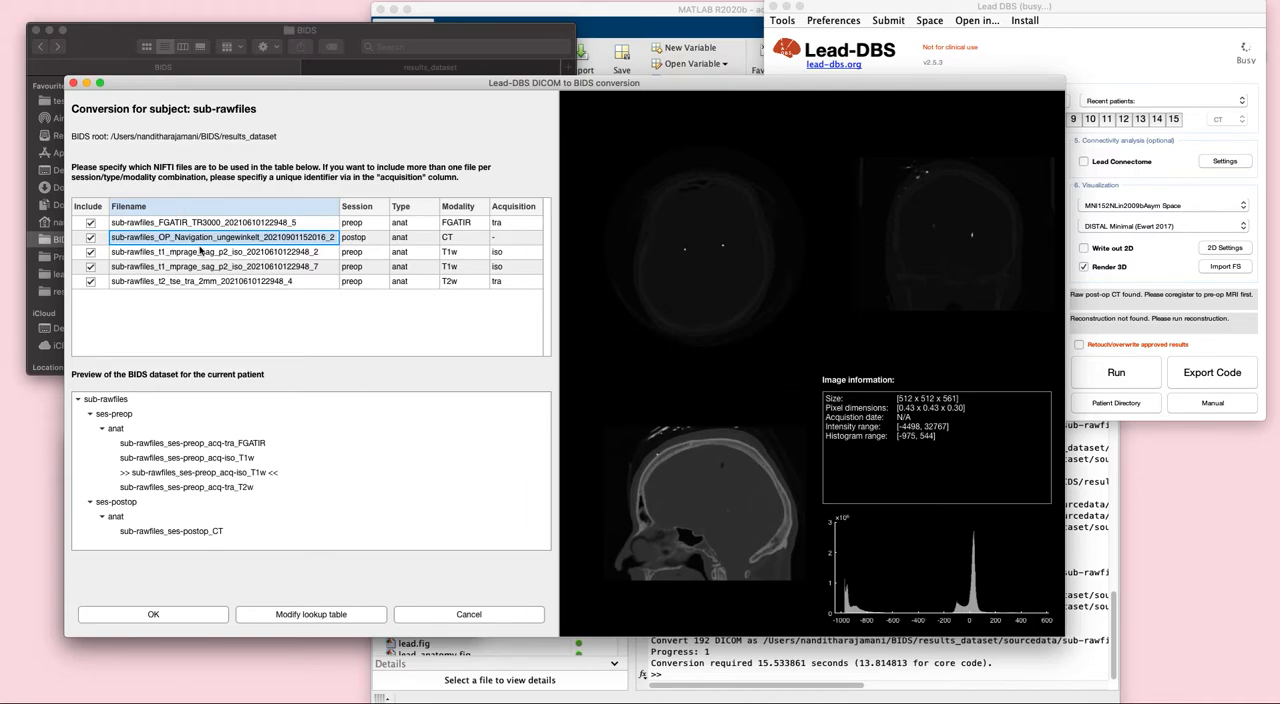
{"action": "left_click", "coordinate": [200, 252]}
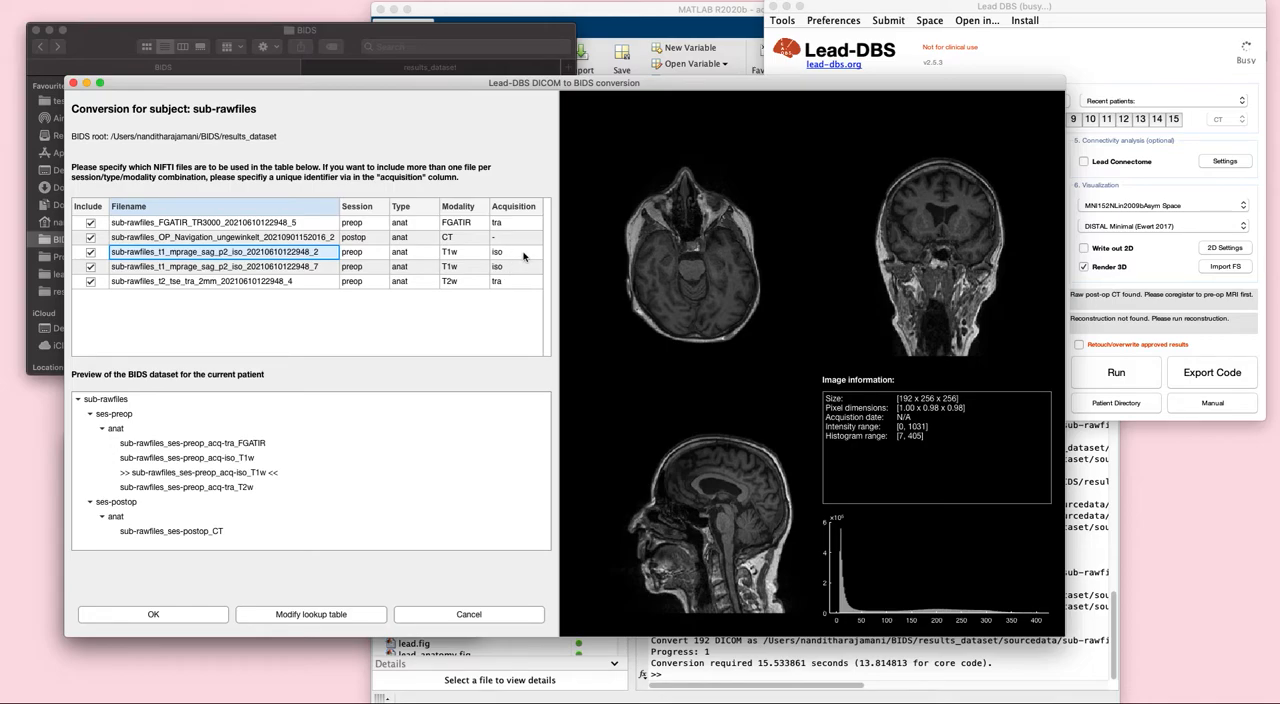
{"action": "left_click", "coordinate": [305, 272]}
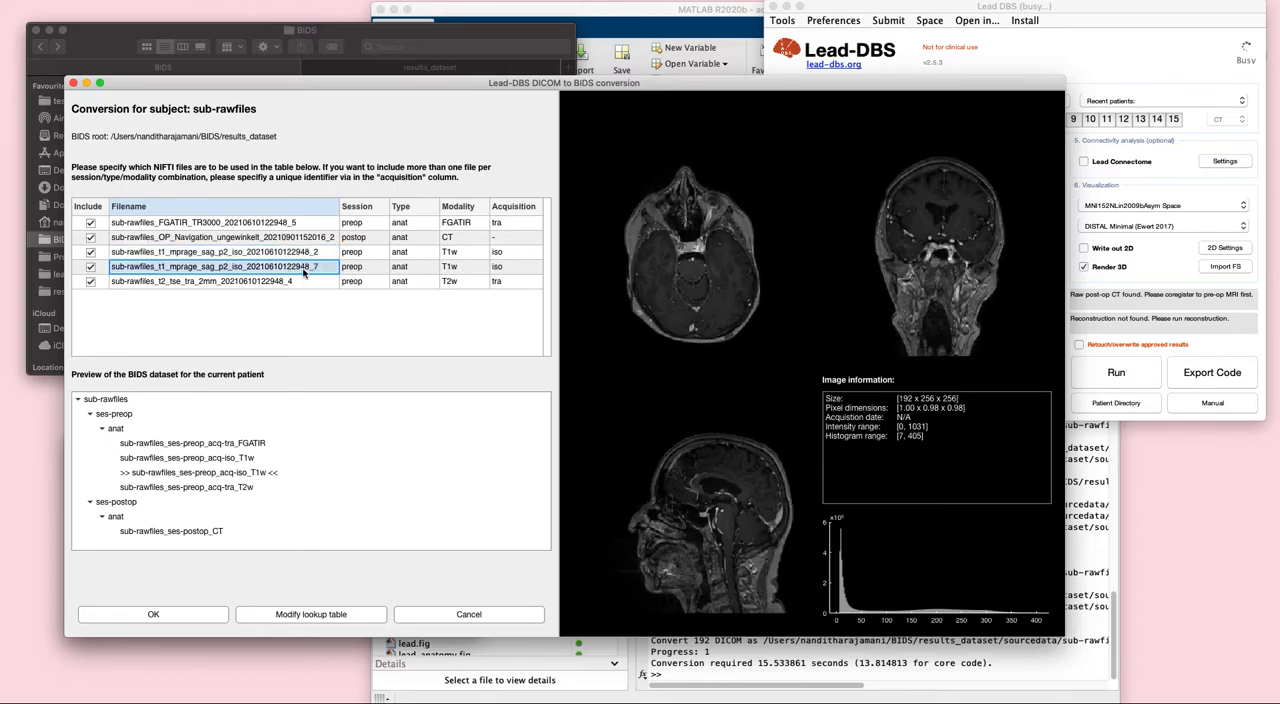
{"action": "left_click", "coordinate": [494, 270]}
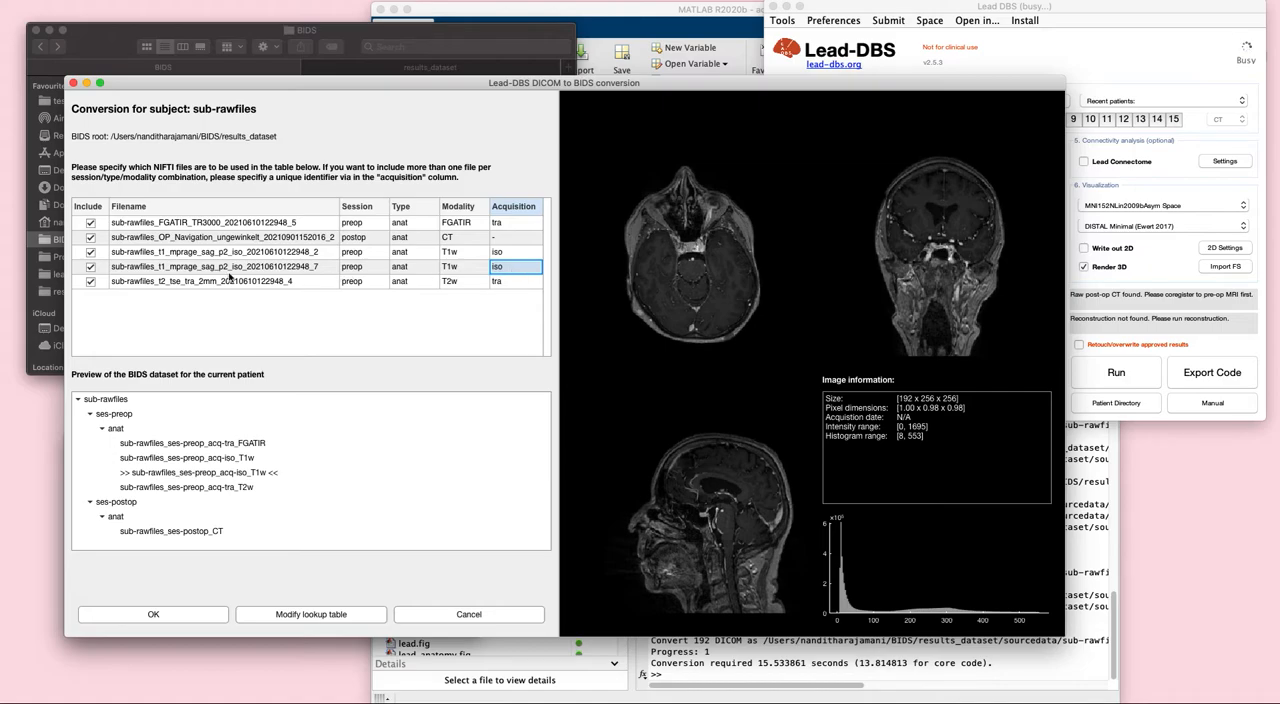
{"action": "double_click", "coordinate": [506, 268]}
{"action": "type", "text": "sag"}
{"action": "key", "text": "Return"}
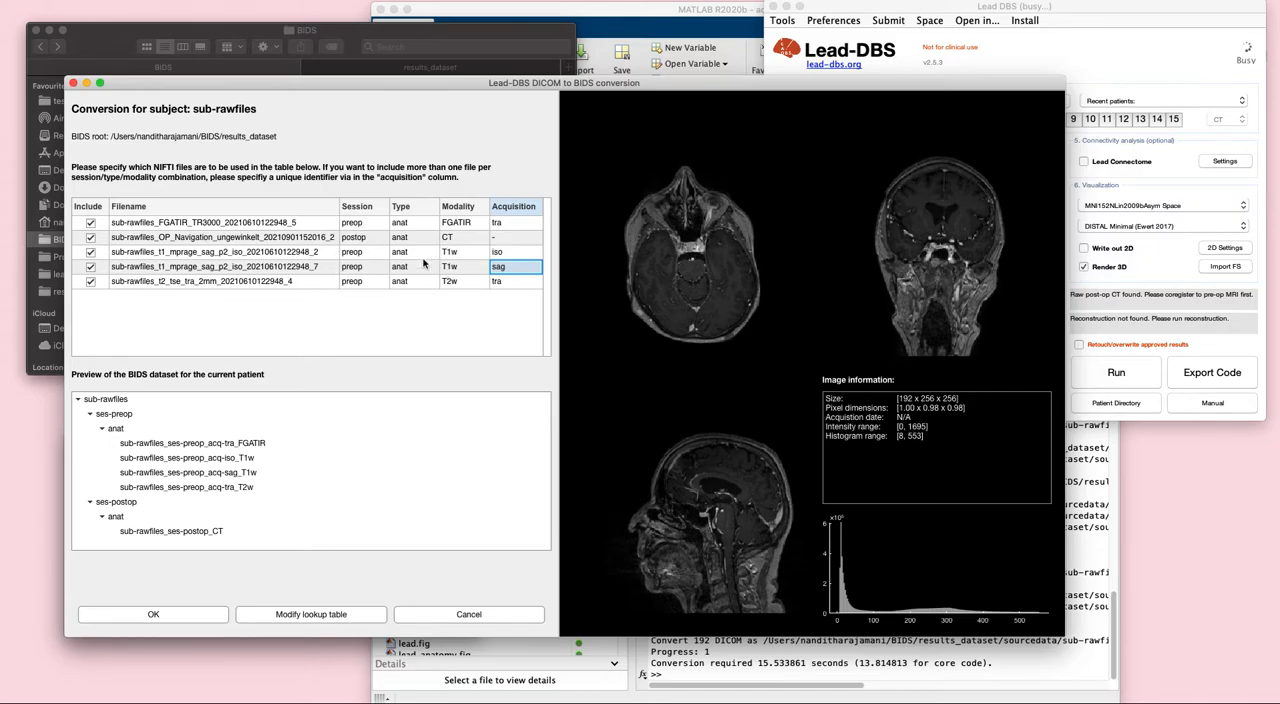
- Try setting the modality of the t1,mprage entry to CT in the NIFTI lookup table and discard the change
{"action": "left_click", "coordinate": [308, 618]}
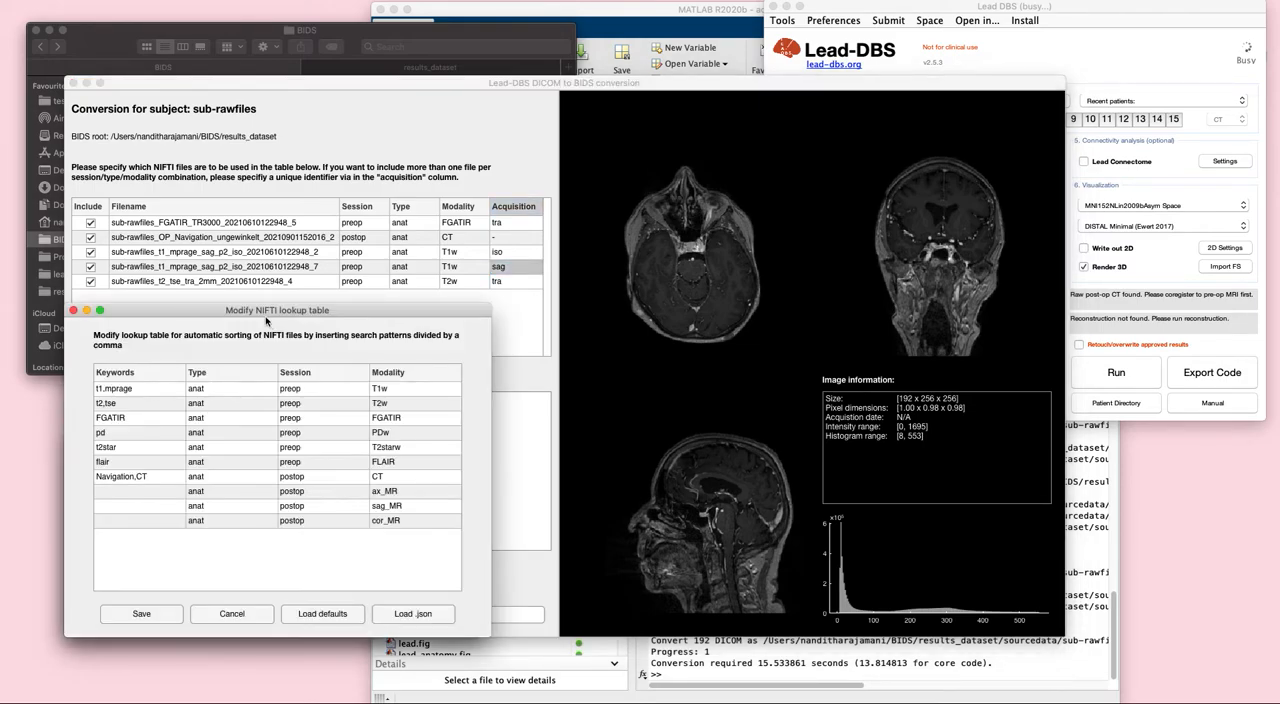
{"action": "left_click_drag", "start_coordinate": [268, 318], "coordinate": [758, 252]}
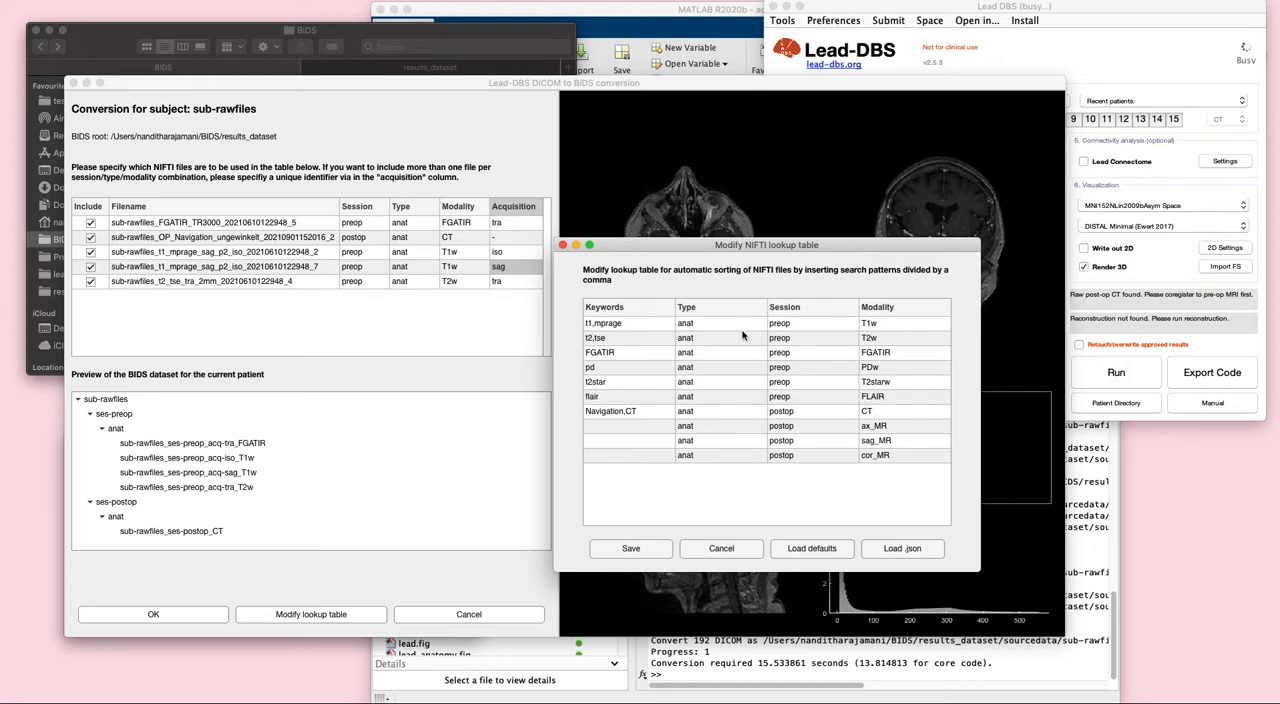
{"action": "double_click", "coordinate": [889, 322]}
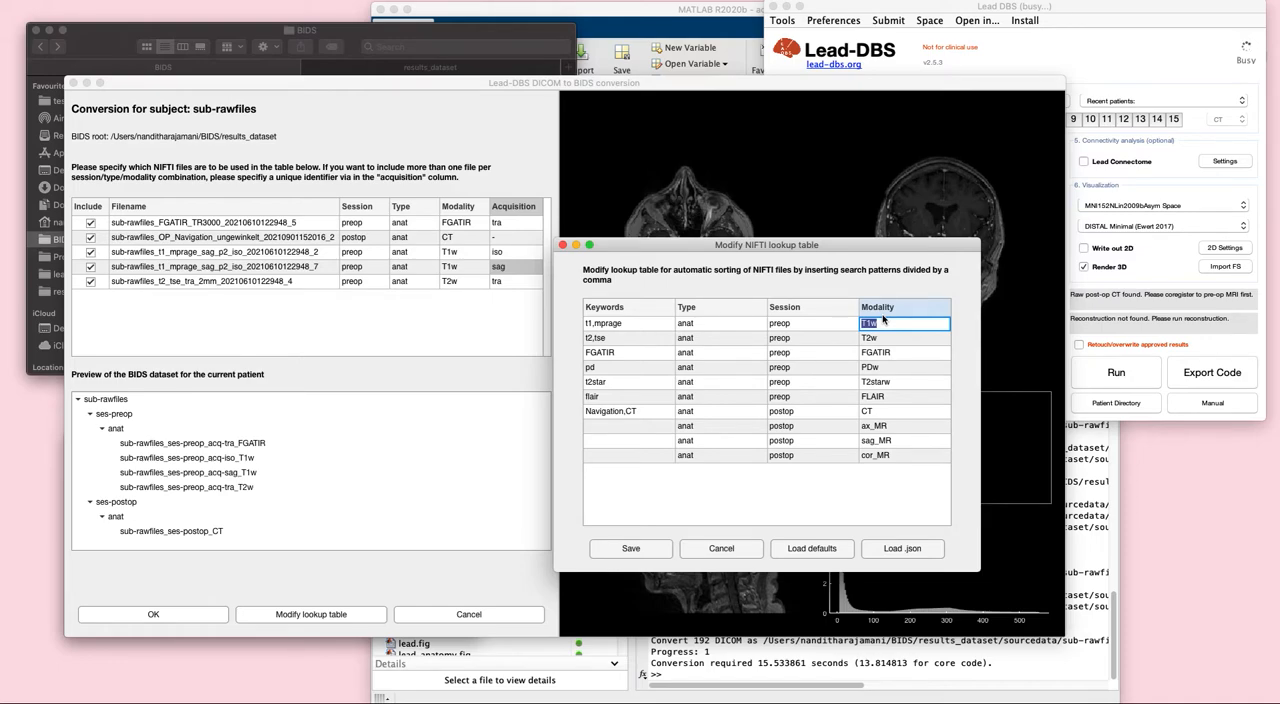
{"action": "type", "text": "CT"}
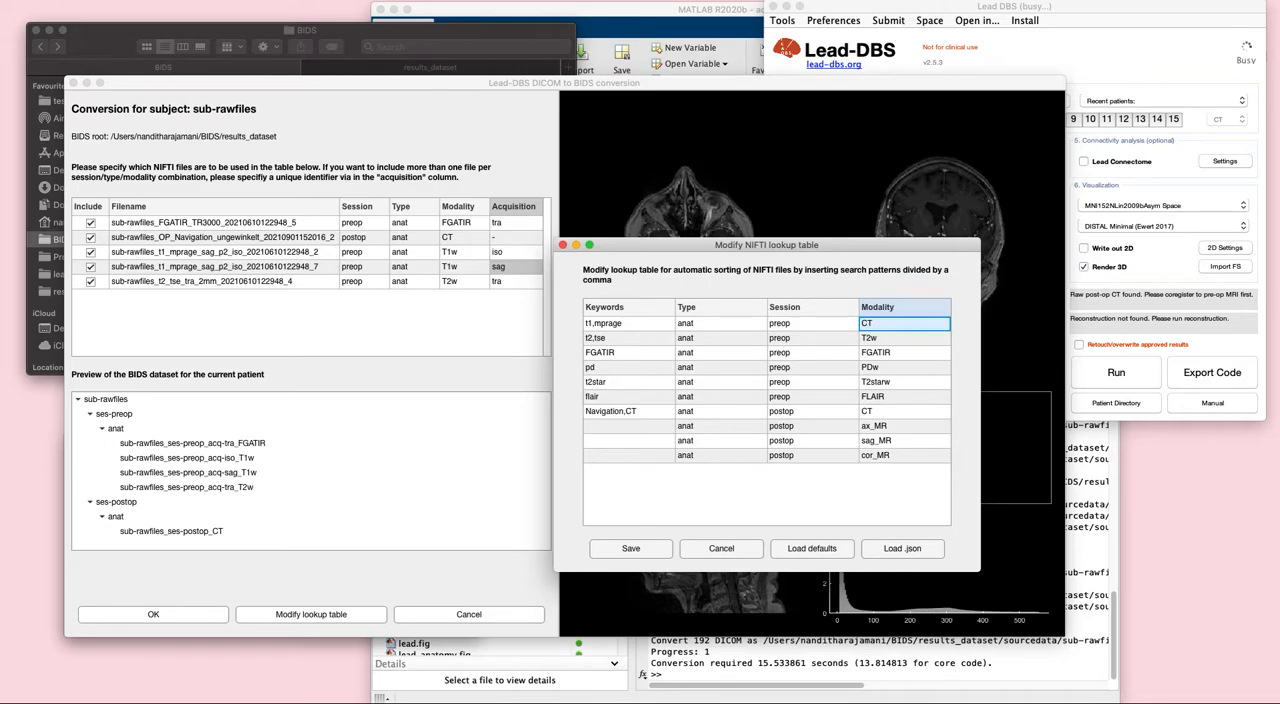
{"action": "left_click", "coordinate": [721, 549]}
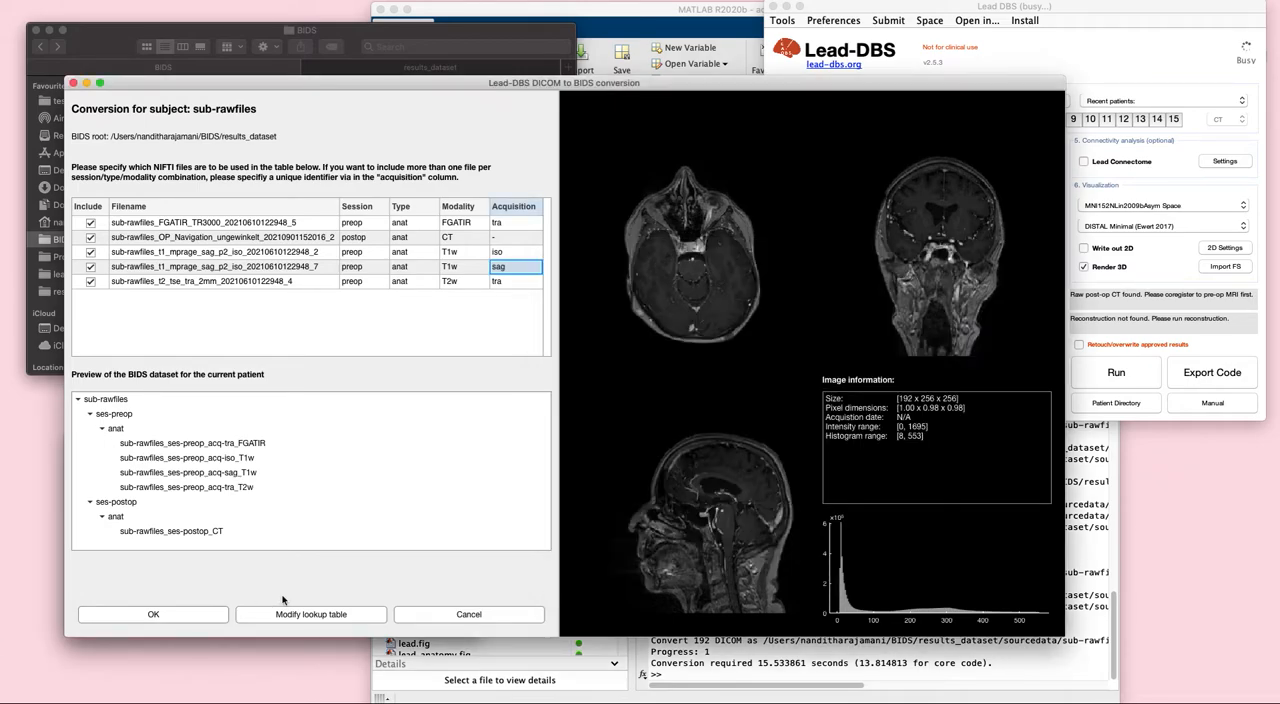
- Accept the BIDS conversion of sub-rawfiles and inspect its sourcedata folder in results_dataset
{"action": "left_click", "coordinate": [220, 616]}
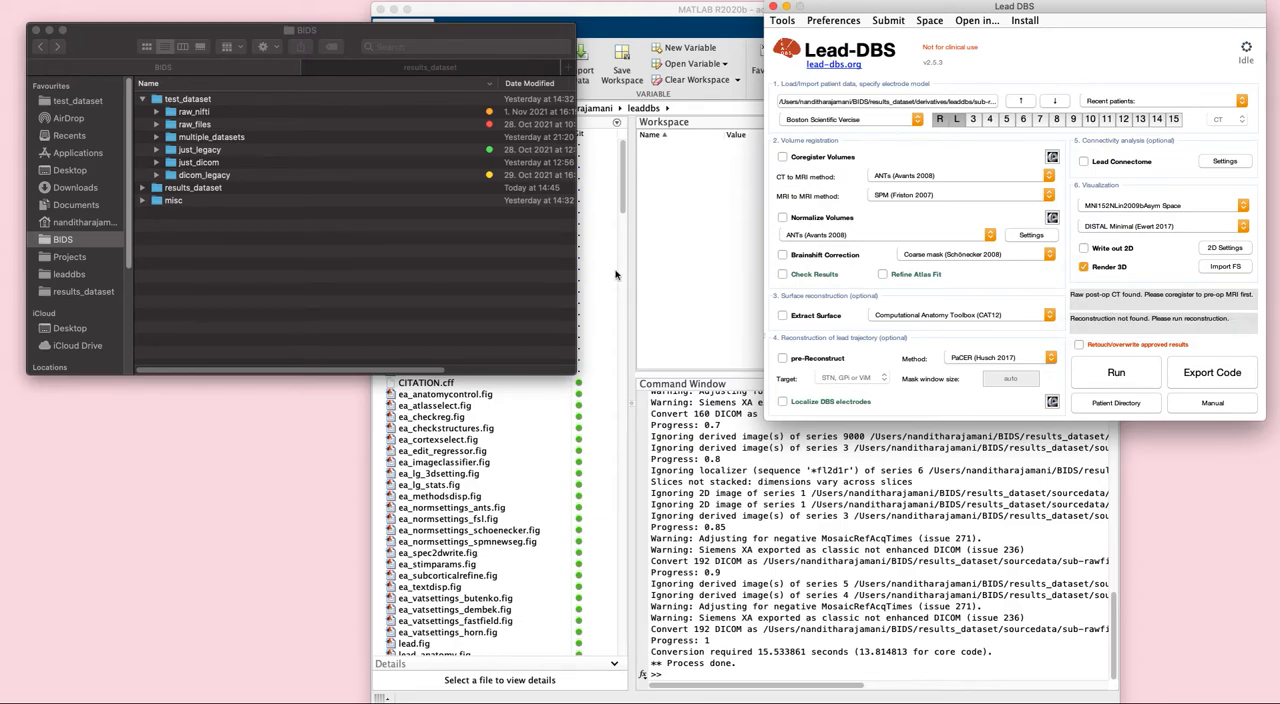
{"action": "left_click", "coordinate": [437, 70]}
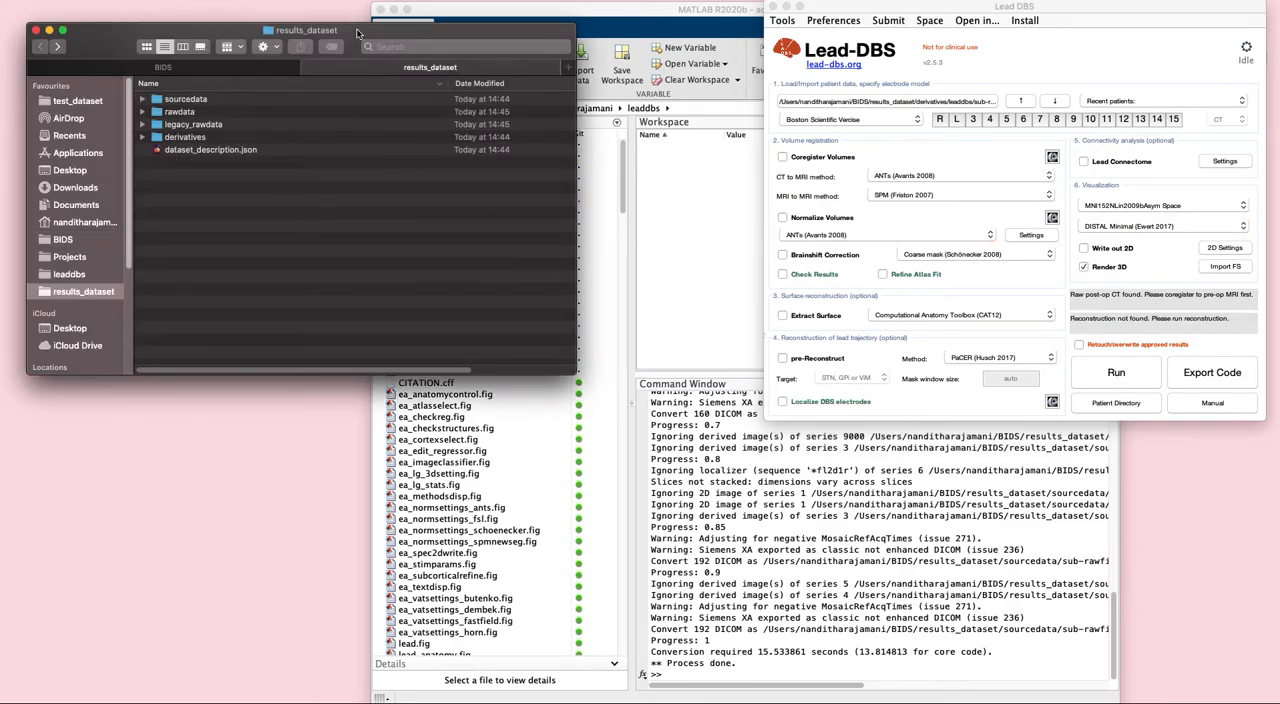
{"action": "left_click_drag", "start_coordinate": [358, 31], "coordinate": [388, 33]}
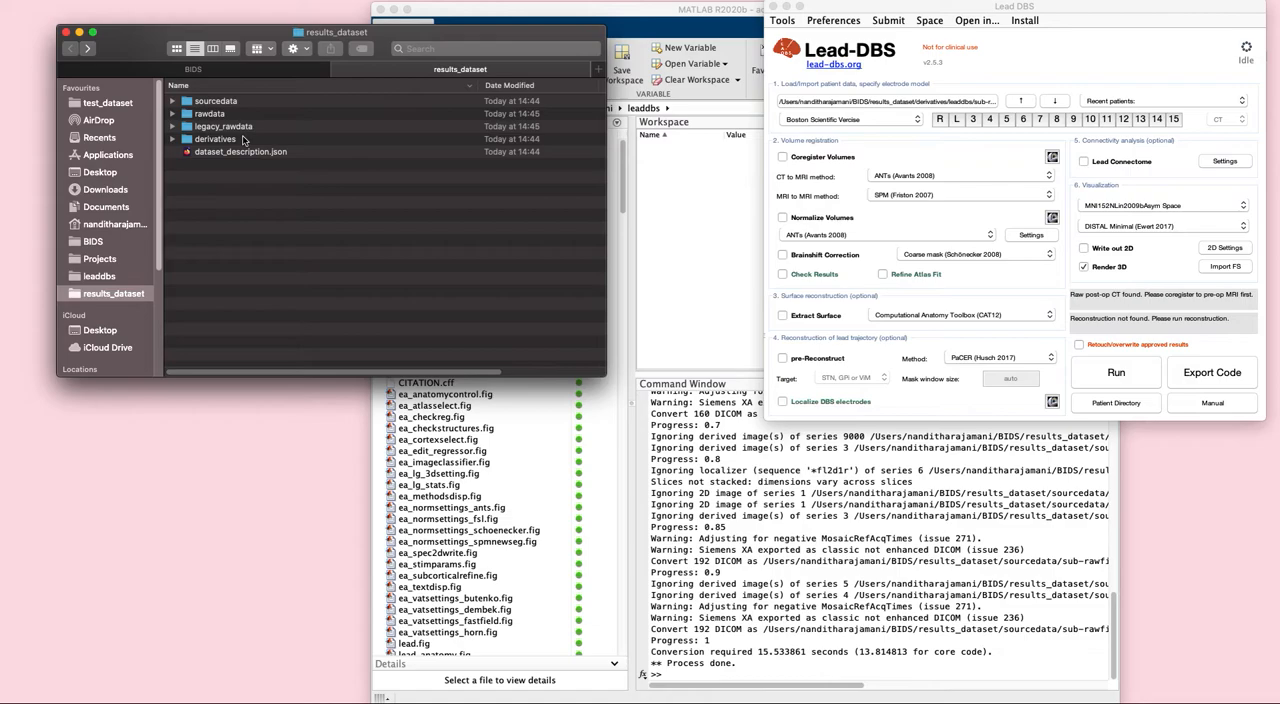
{"action": "left_click", "coordinate": [172, 101]}
{"action": "left_click", "coordinate": [187, 114]}
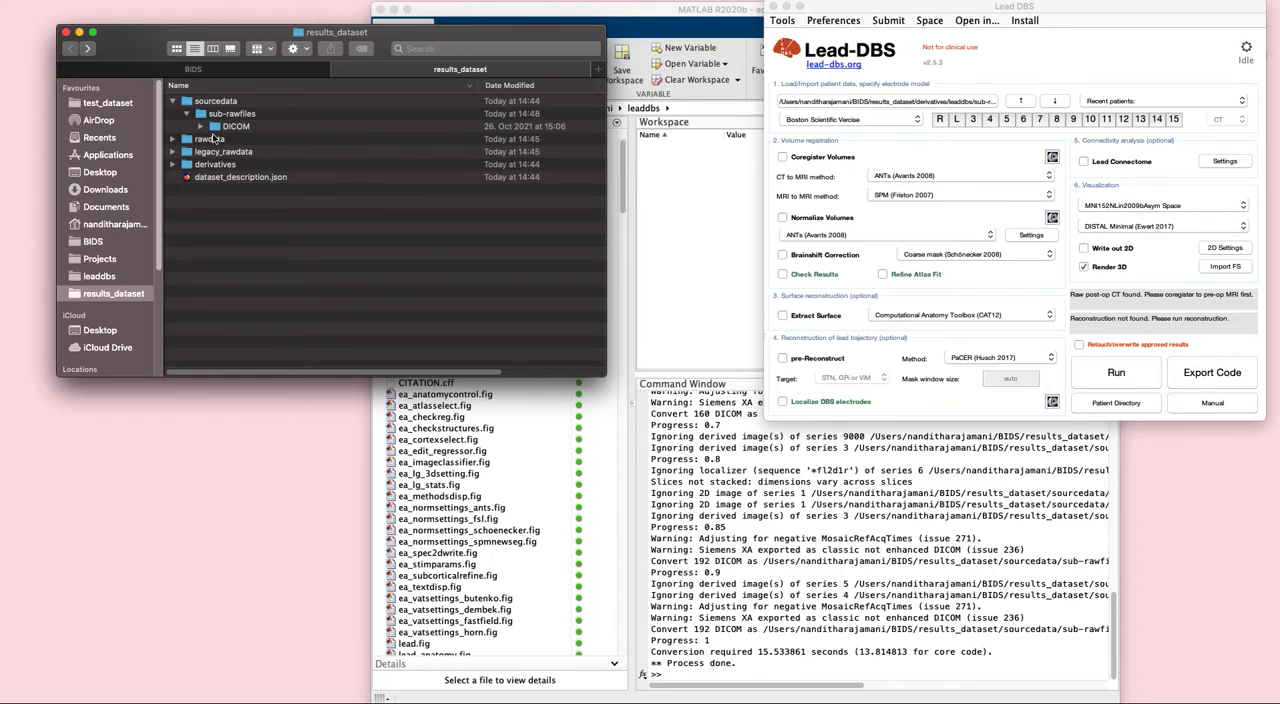
- Inspect the ses-preop and ses-postop anat folders of sub-rawfiles under rawdata
{"action": "left_click", "coordinate": [173, 139]}
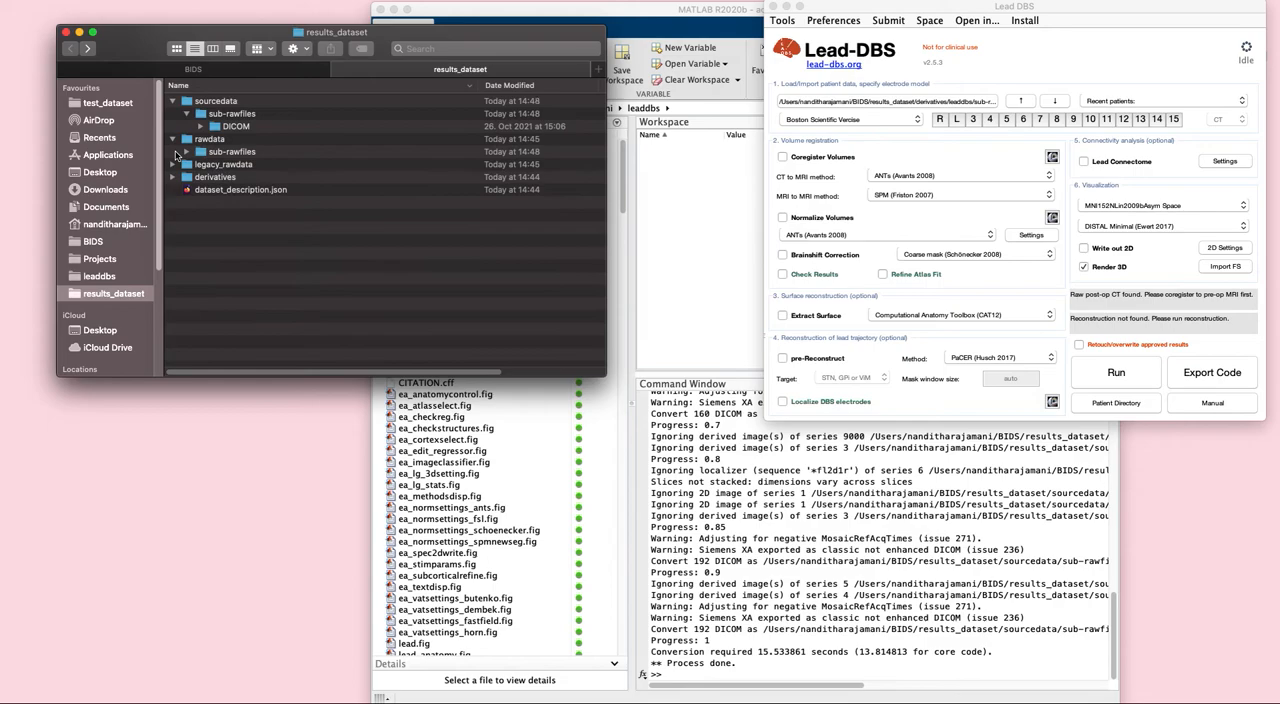
{"action": "left_click", "coordinate": [186, 152]}
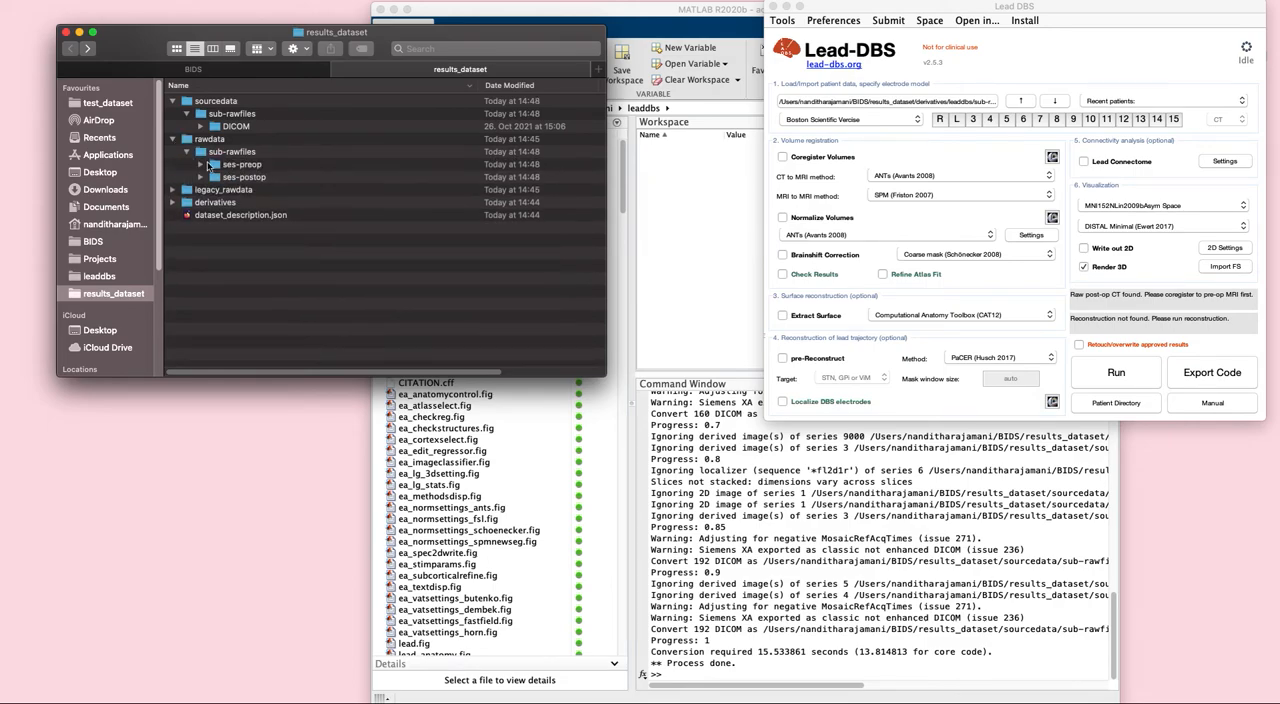
{"action": "left_click", "coordinate": [201, 164]}
{"action": "left_click", "coordinate": [201, 190]}
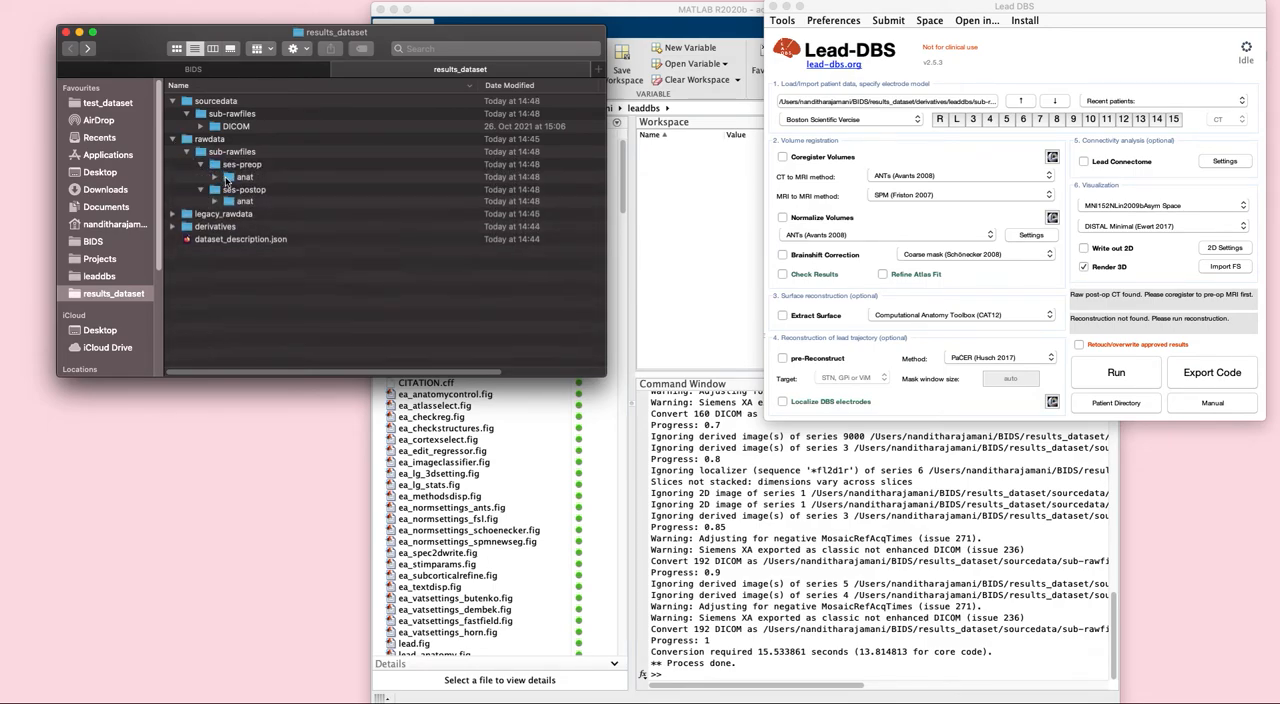
{"action": "left_click", "coordinate": [214, 177]}
{"action": "left_click", "coordinate": [214, 304]}
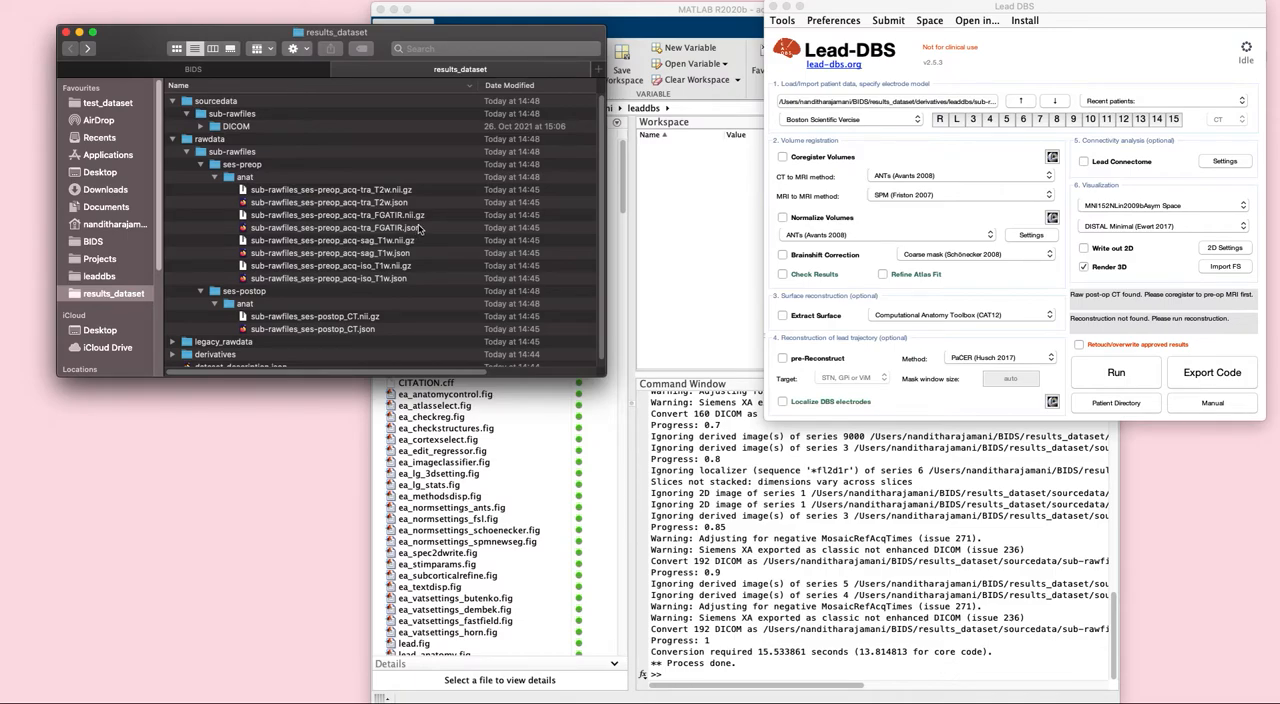
{"action": "scroll", "coordinate": [305, 268], "scroll_direction": "down", "scroll_amount": 1}
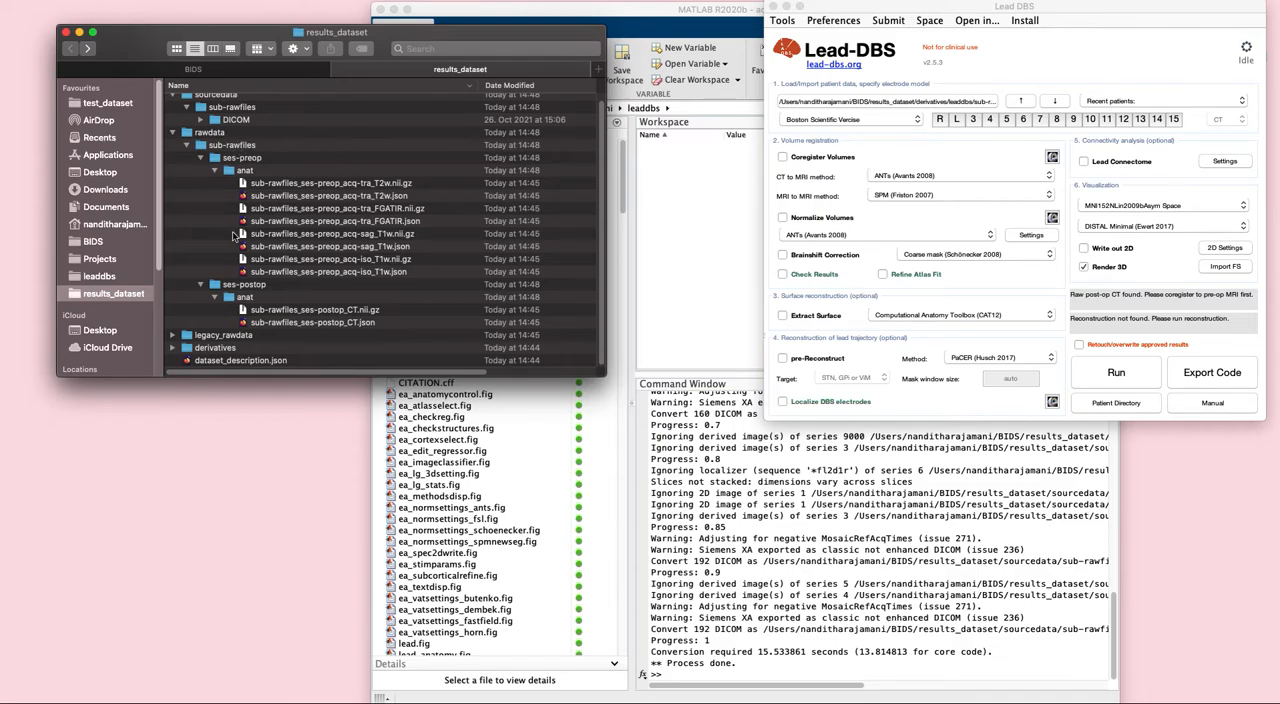
- Inspect the preop and postop anat folders of sub-rawfiles under legacy_rawdata and compare them with rawdata
{"action": "left_click", "coordinate": [172, 339]}
{"action": "left_click", "coordinate": [186, 324]}
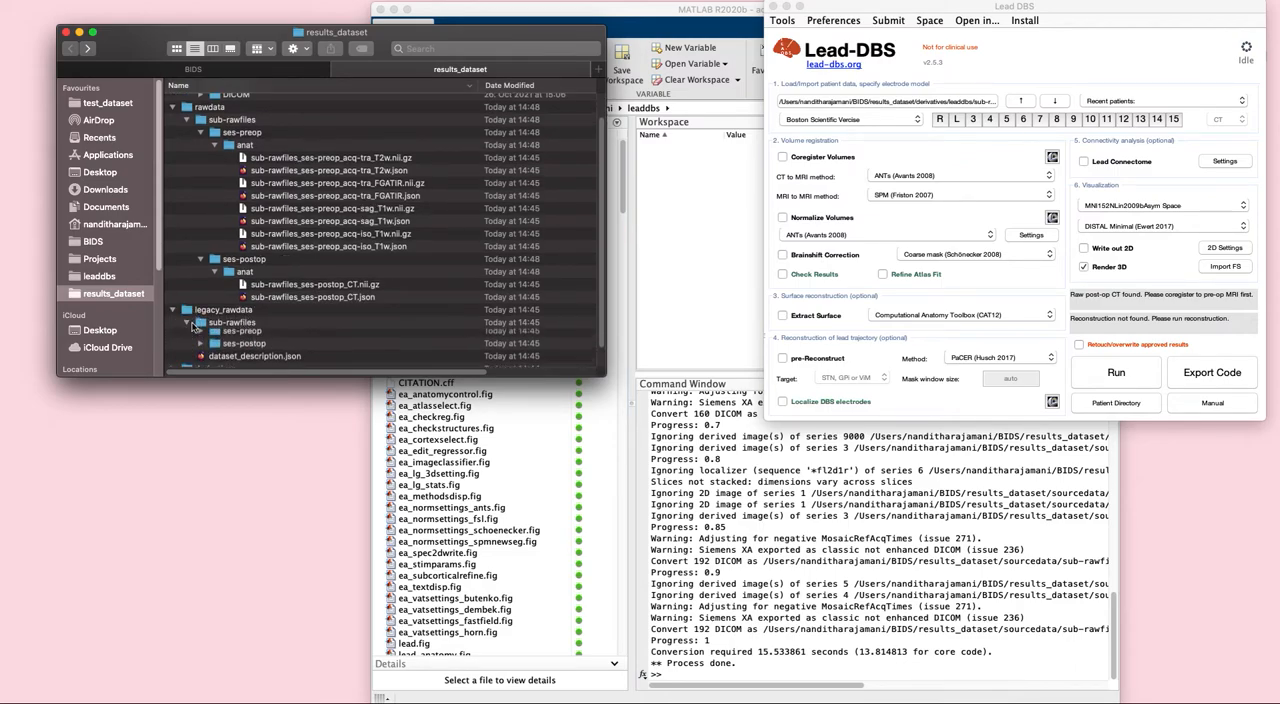
{"action": "left_click", "coordinate": [201, 323]}
{"action": "scroll", "coordinate": [224, 336], "scroll_direction": "down", "scroll_amount": 2}
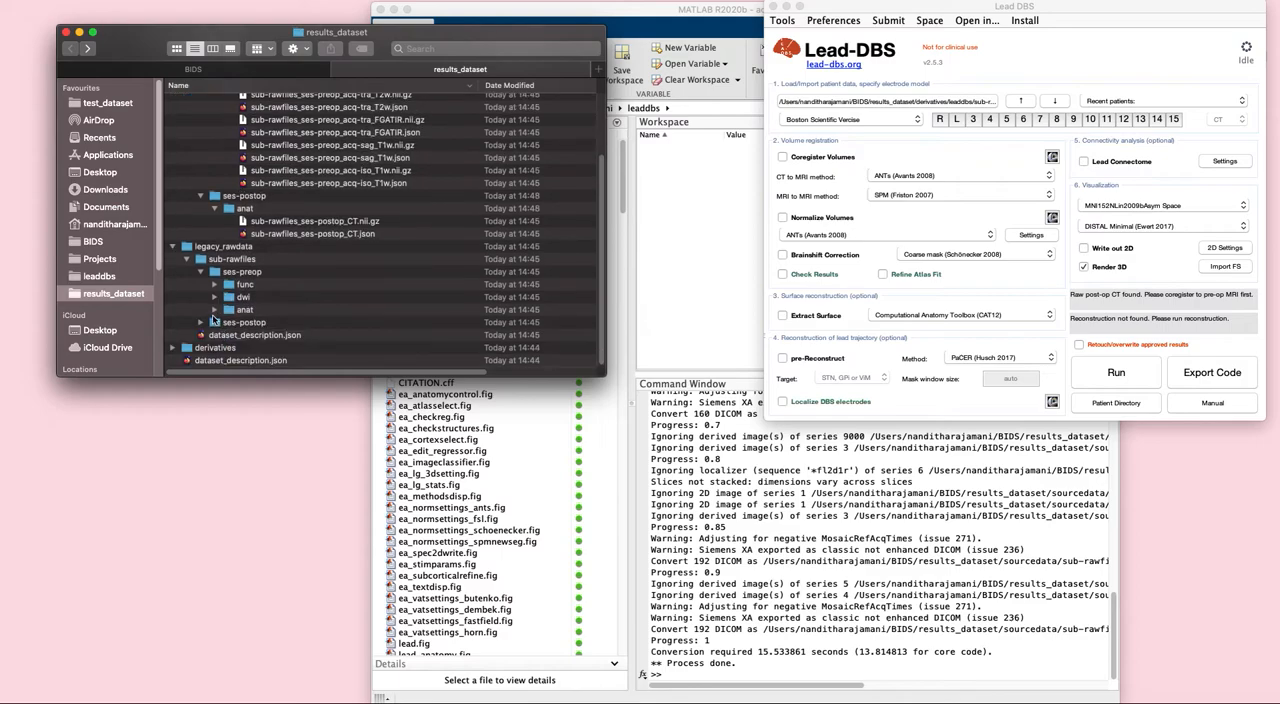
{"action": "left_click", "coordinate": [214, 310]}
{"action": "scroll", "coordinate": [240, 326], "scroll_direction": "down", "scroll_amount": 1}
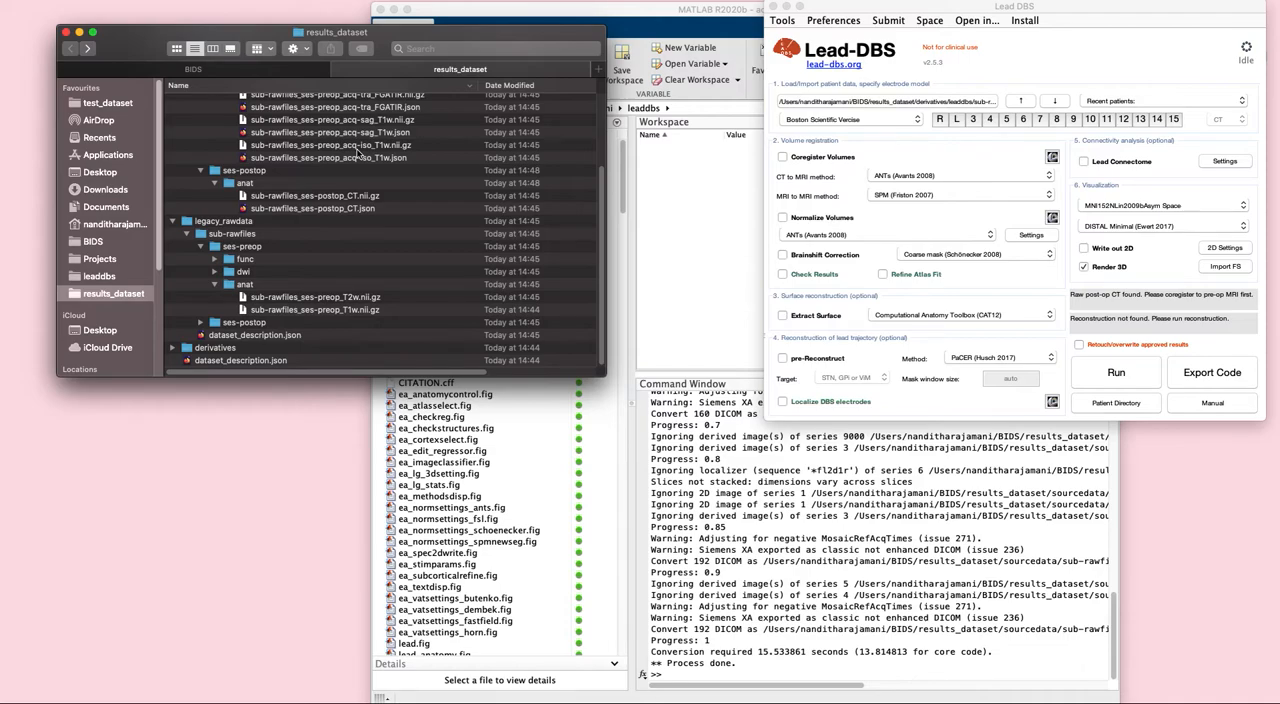
{"action": "scroll", "coordinate": [358, 175], "scroll_direction": "up", "scroll_amount": 1}
{"action": "scroll", "coordinate": [302, 322], "scroll_direction": "up", "scroll_amount": 5}
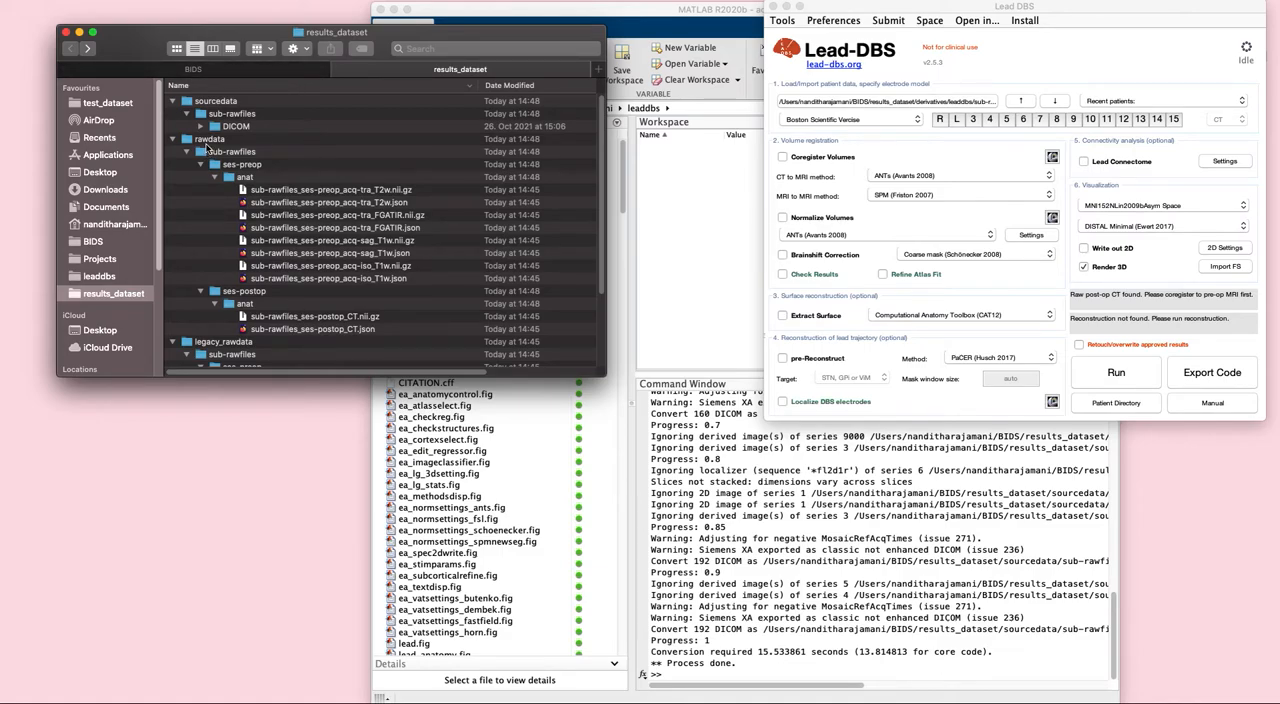
{"action": "scroll", "coordinate": [240, 240], "scroll_direction": "down", "scroll_amount": 5}
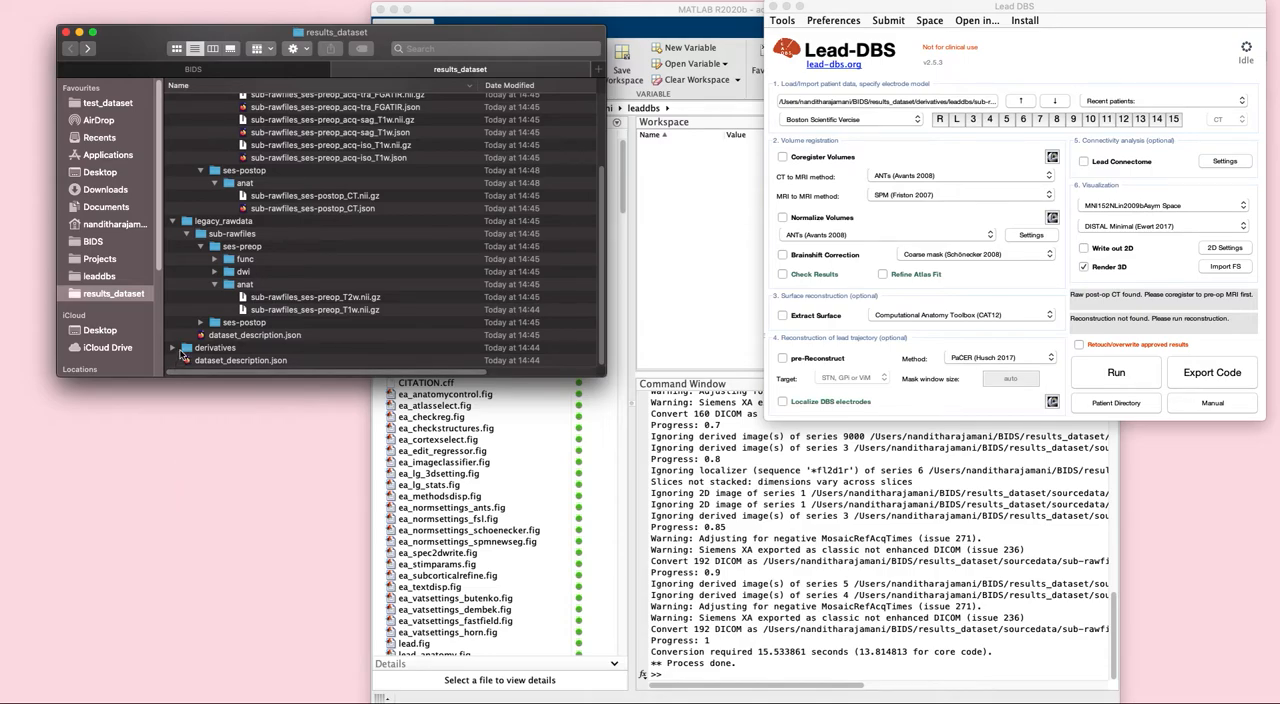
{"action": "left_click", "coordinate": [200, 324]}
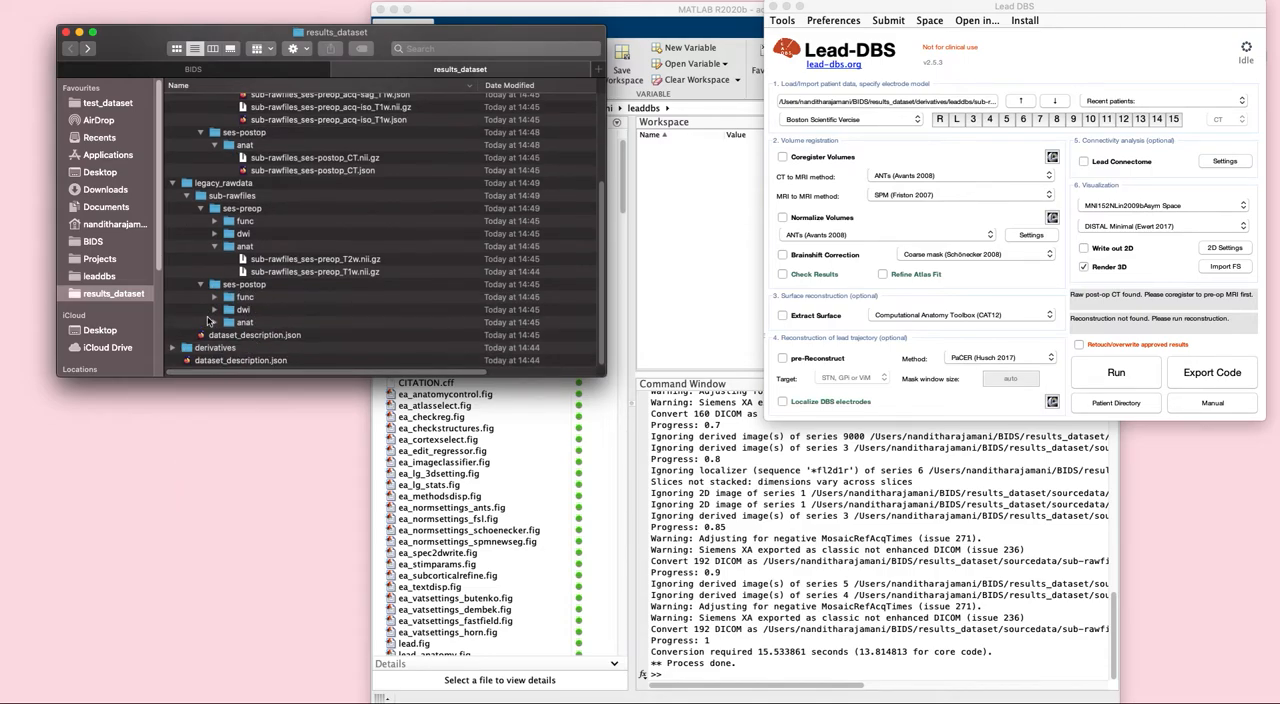
{"action": "left_click", "coordinate": [214, 322]}
- Inspect the prefs folder of sub-rawfiles under derivatives/leaddbs
{"action": "left_click", "coordinate": [173, 348]}
{"action": "left_click", "coordinate": [186, 348]}
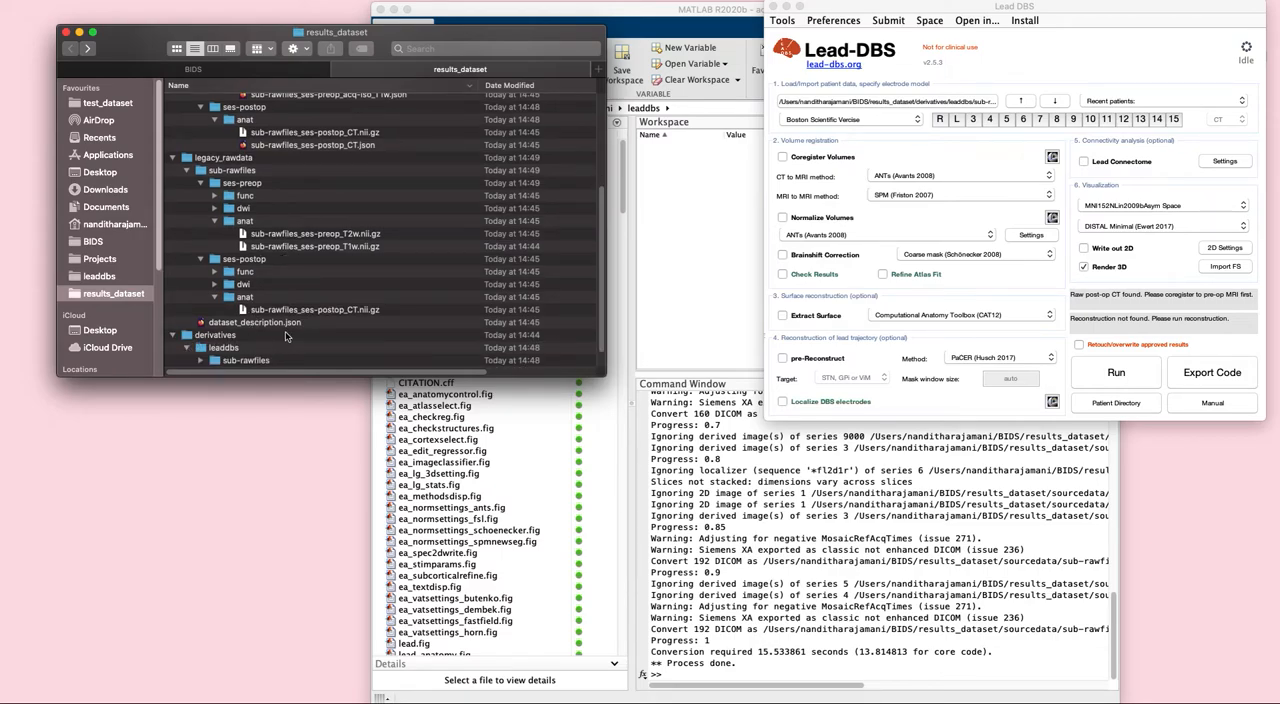
{"action": "left_click", "coordinate": [200, 336]}
{"action": "left_click", "coordinate": [214, 347]}
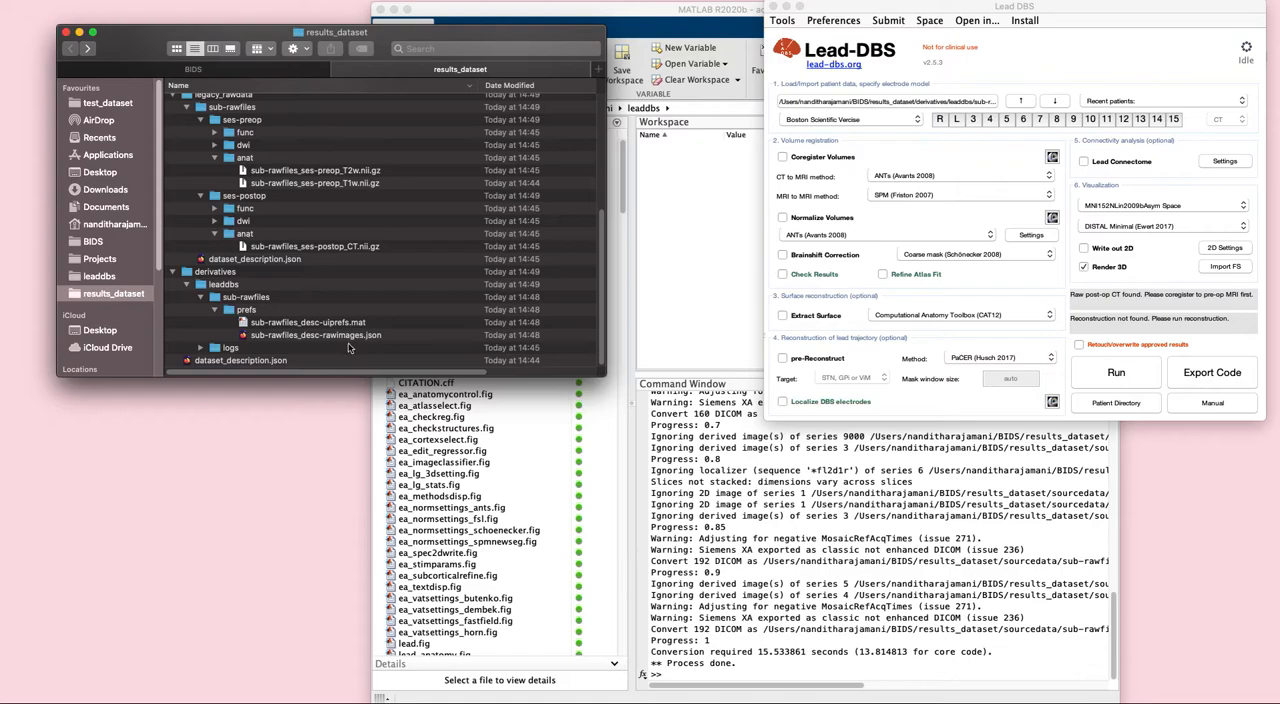
{"action": "scroll", "coordinate": [345, 337], "scroll_direction": "up", "scroll_amount": 5}
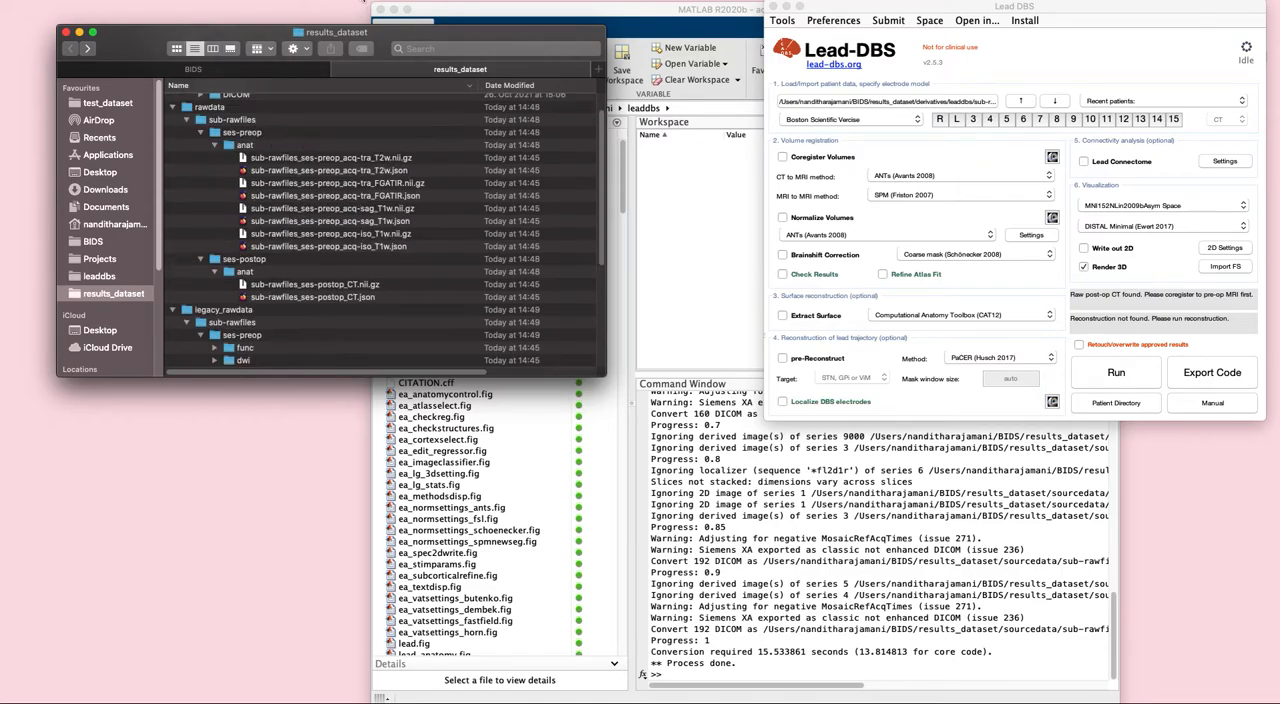
- Return to the BIDS folder and look into the just_legacy test dataset
{"action": "left_click", "coordinate": [276, 70]}
{"action": "left_click", "coordinate": [188, 152]}
{"action": "left_click", "coordinate": [188, 152]}
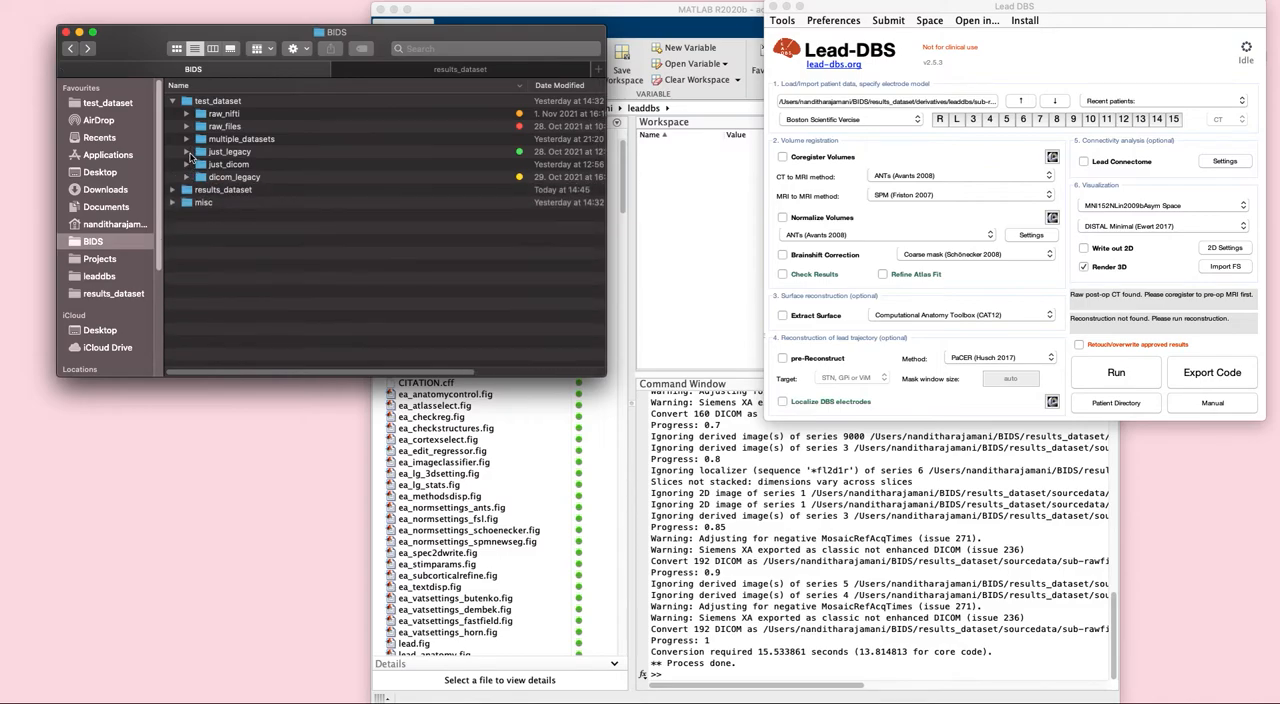
- Examine the legacy Lead-DBS files inside the just_legacy folder of test_dataset, including the NIfTI, transform and reconstruction files
{"action": "left_click", "coordinate": [188, 152]}
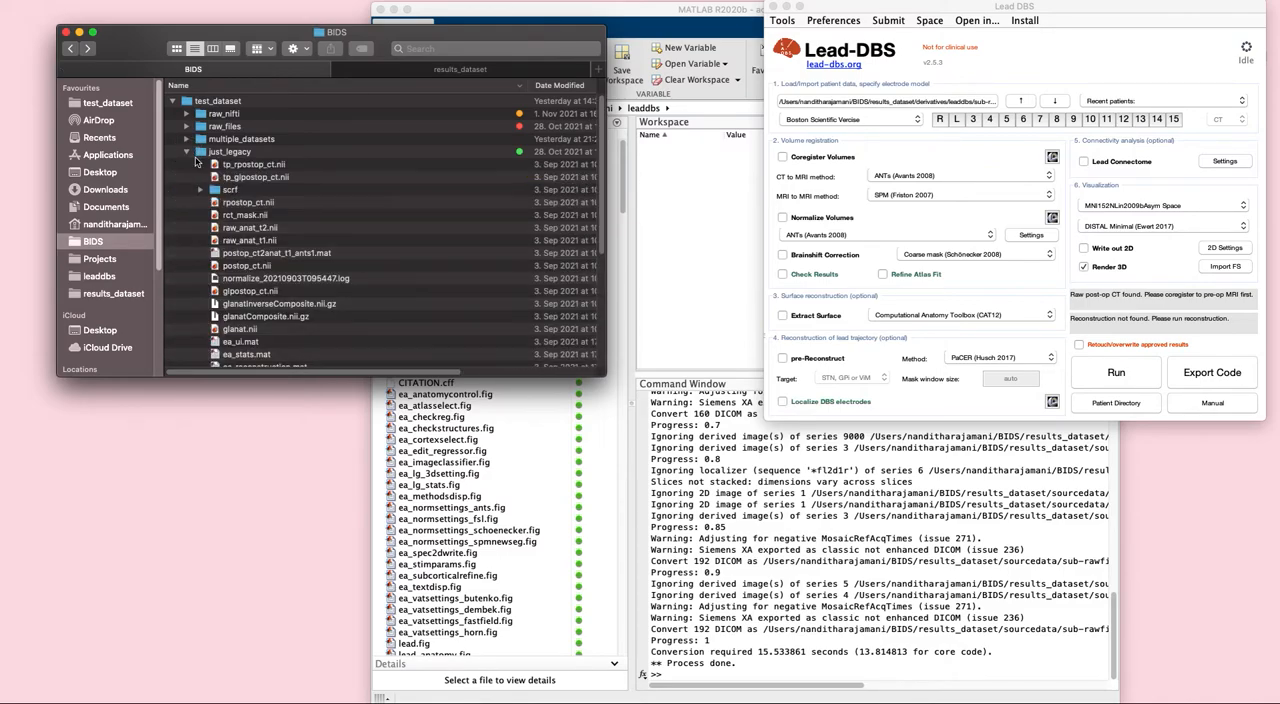
{"action": "scroll", "coordinate": [304, 257], "scroll_direction": "down", "scroll_amount": 5}
{"action": "scroll", "coordinate": [304, 257], "scroll_direction": "up", "scroll_amount": 5}
{"action": "scroll", "coordinate": [256, 266], "scroll_direction": "down", "scroll_amount": 2}
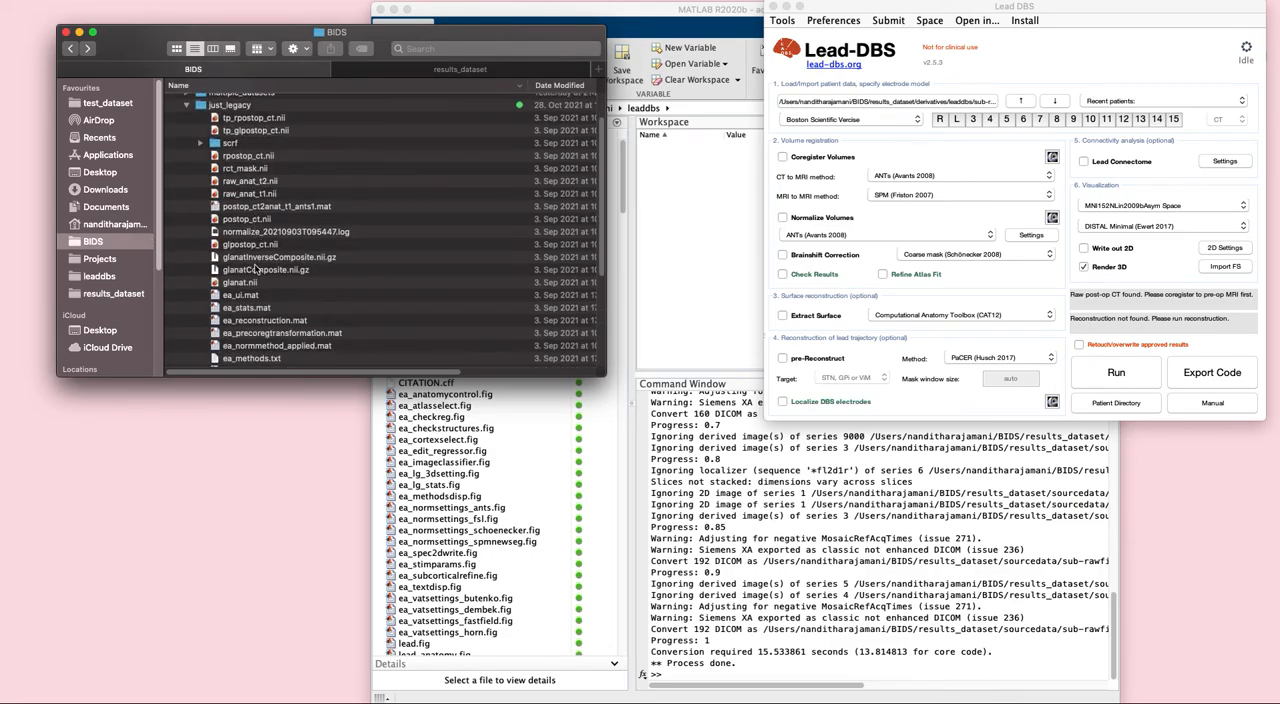
{"action": "scroll", "coordinate": [257, 266], "scroll_direction": "down", "scroll_amount": 2}
{"action": "scroll", "coordinate": [256, 264], "scroll_direction": "up", "scroll_amount": 1}
{"action": "scroll", "coordinate": [263, 265], "scroll_direction": "up", "scroll_amount": 2}
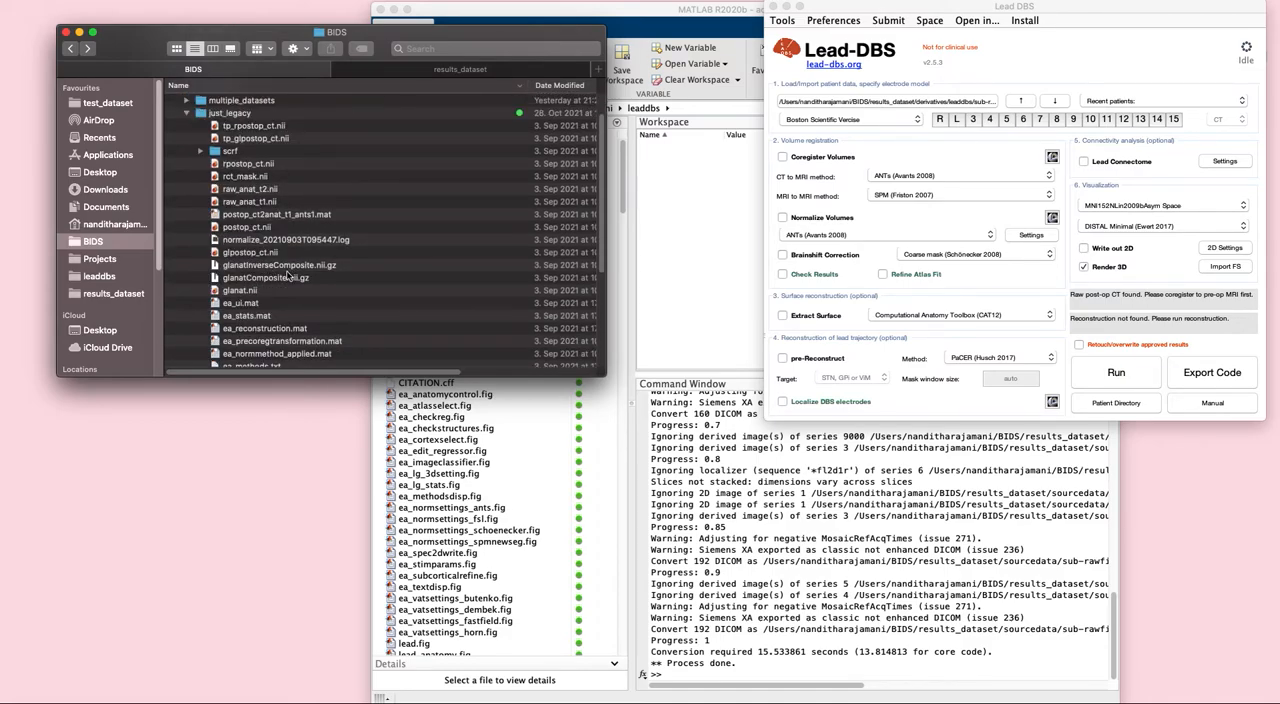
{"action": "scroll", "coordinate": [287, 277], "scroll_direction": "up", "scroll_amount": 1}
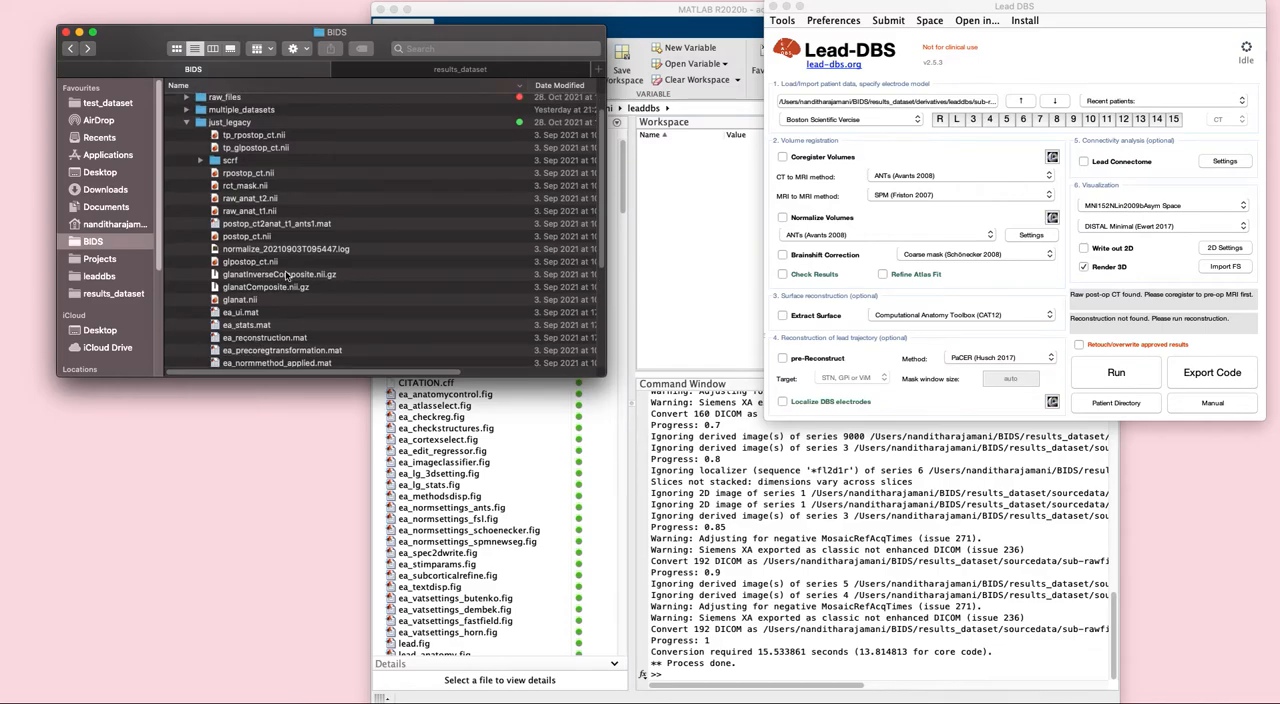
{"action": "left_click", "coordinate": [186, 123]}
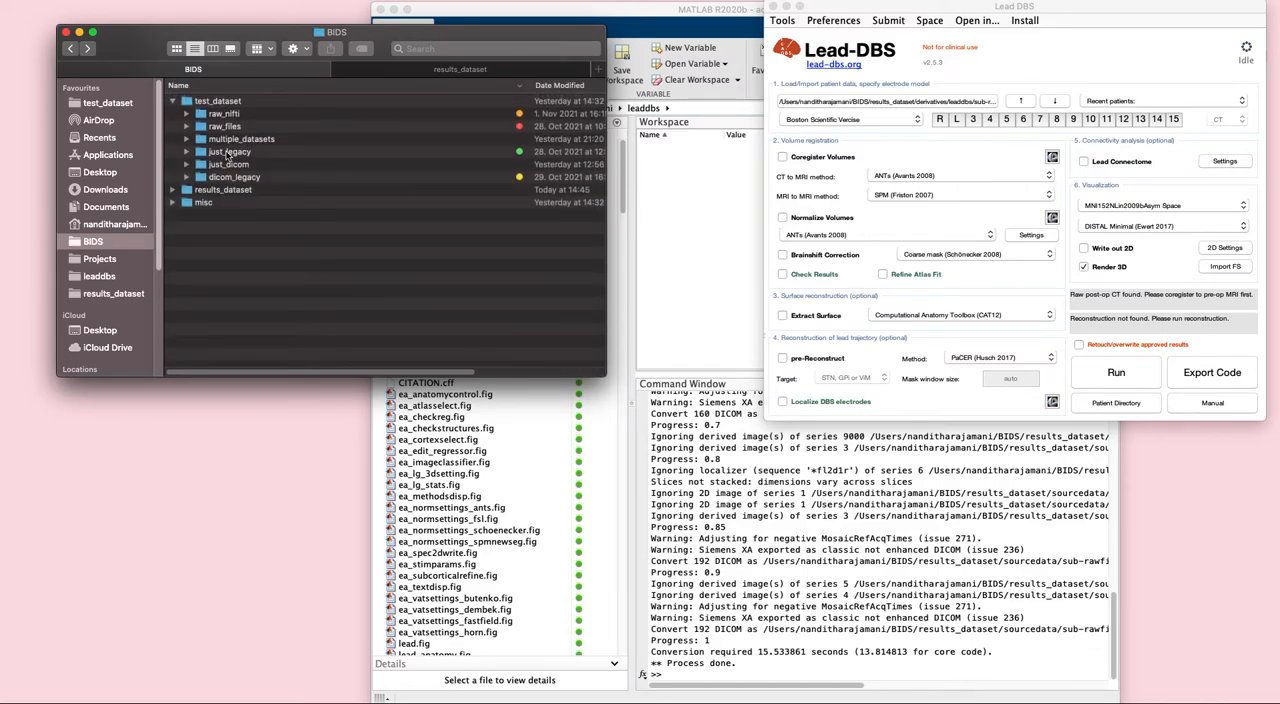
- Load the just_legacy dataset into Lead-DBS and migrate it to BIDS with BIDS/results_dataset as the output directory
{"action": "left_click_drag", "start_coordinate": [226, 153], "coordinate": [852, 101]}
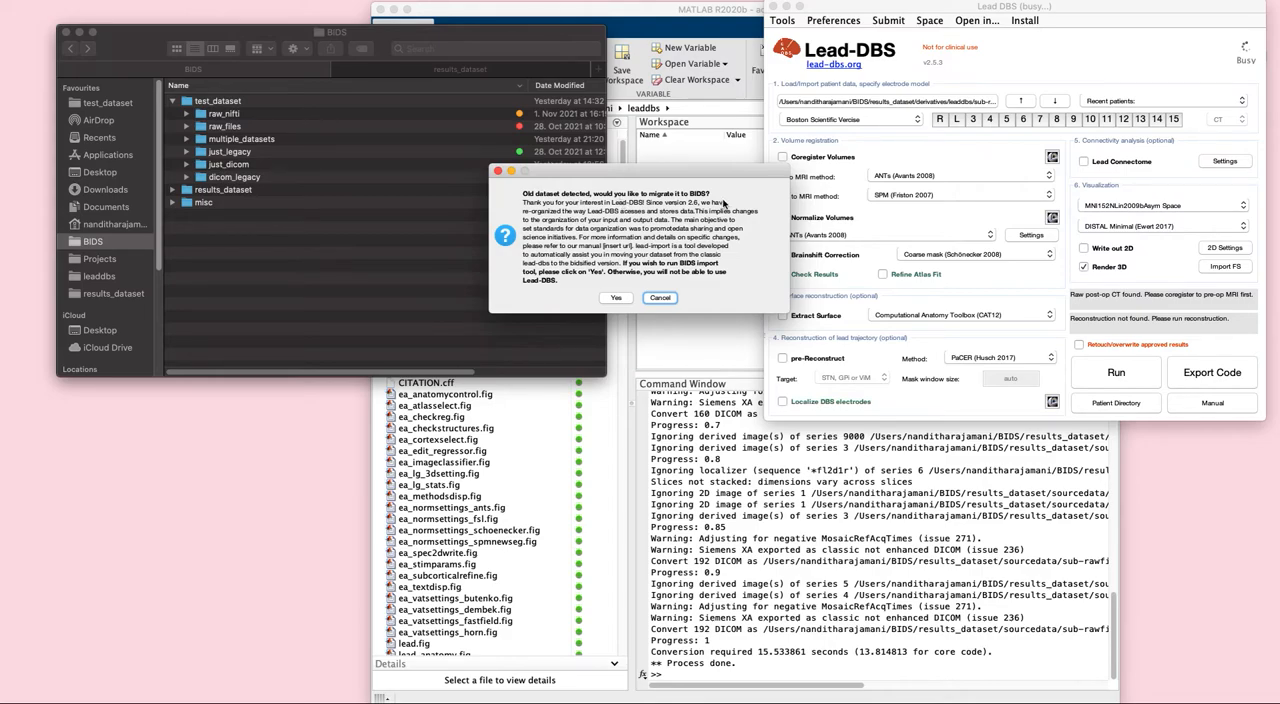
{"action": "left_click", "coordinate": [616, 298]}
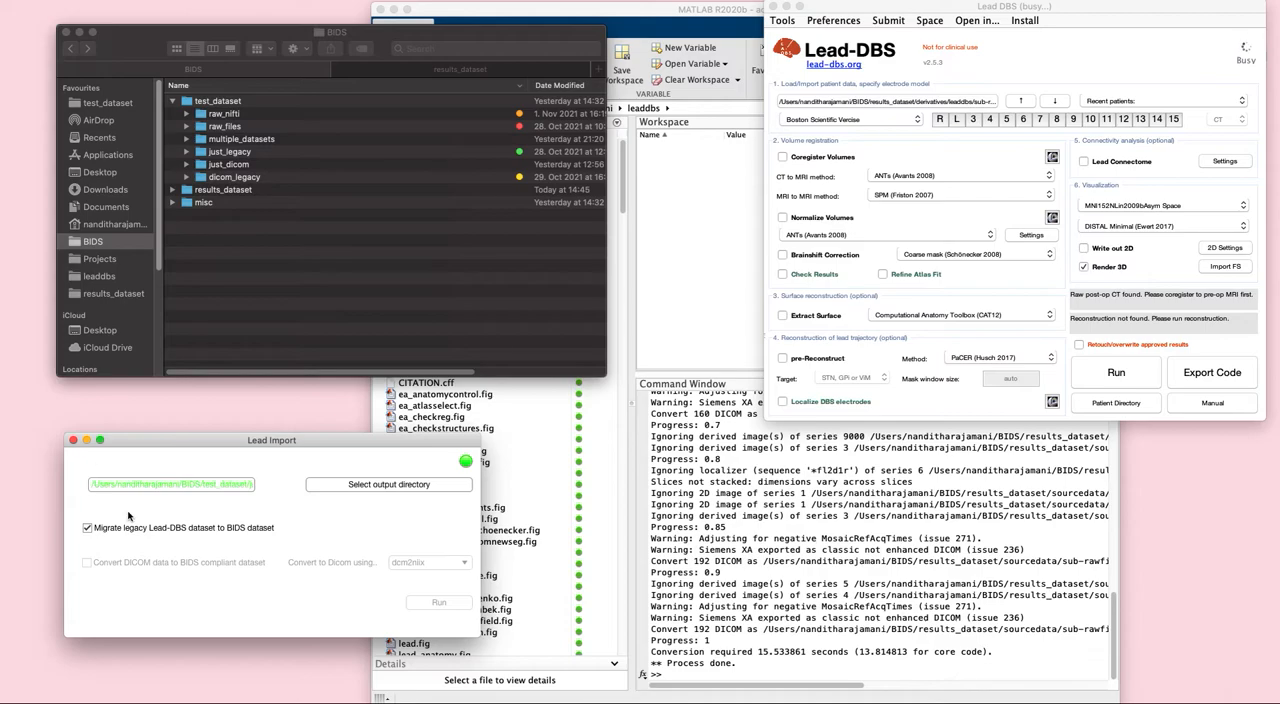
{"action": "left_click", "coordinate": [366, 490]}
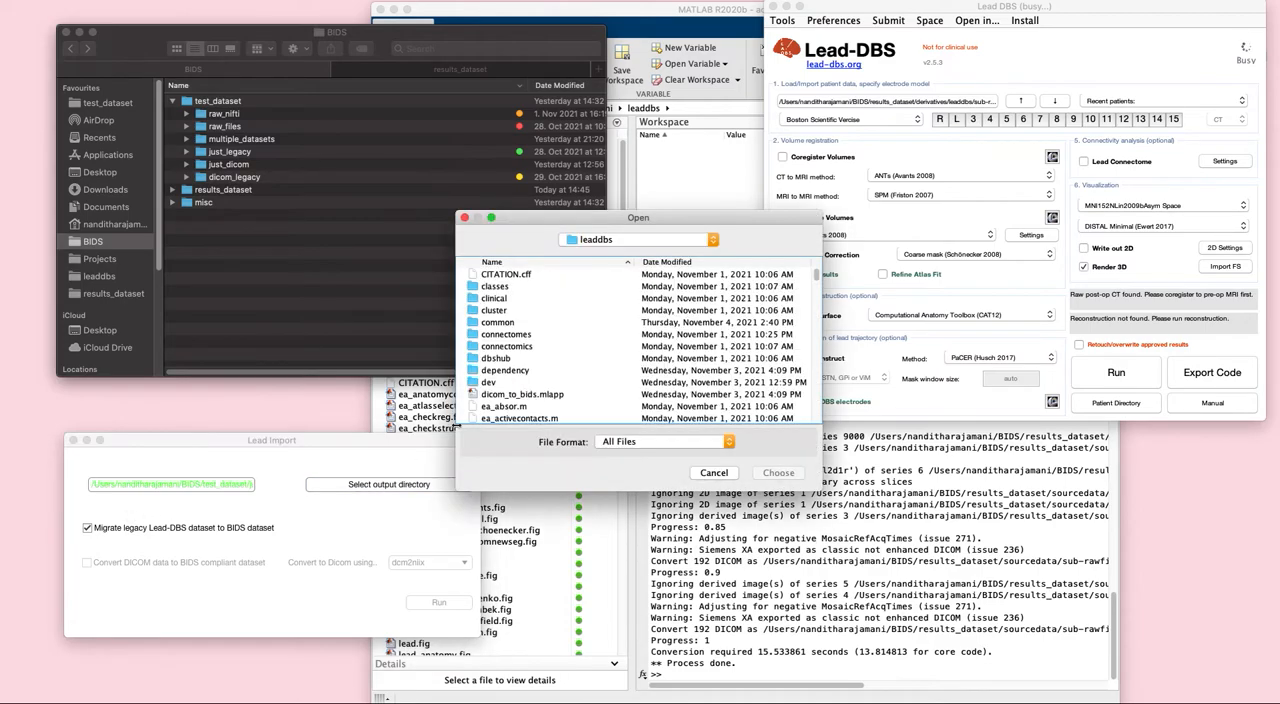
{"action": "left_click", "coordinate": [628, 241]}
{"action": "left_click", "coordinate": [628, 251]}
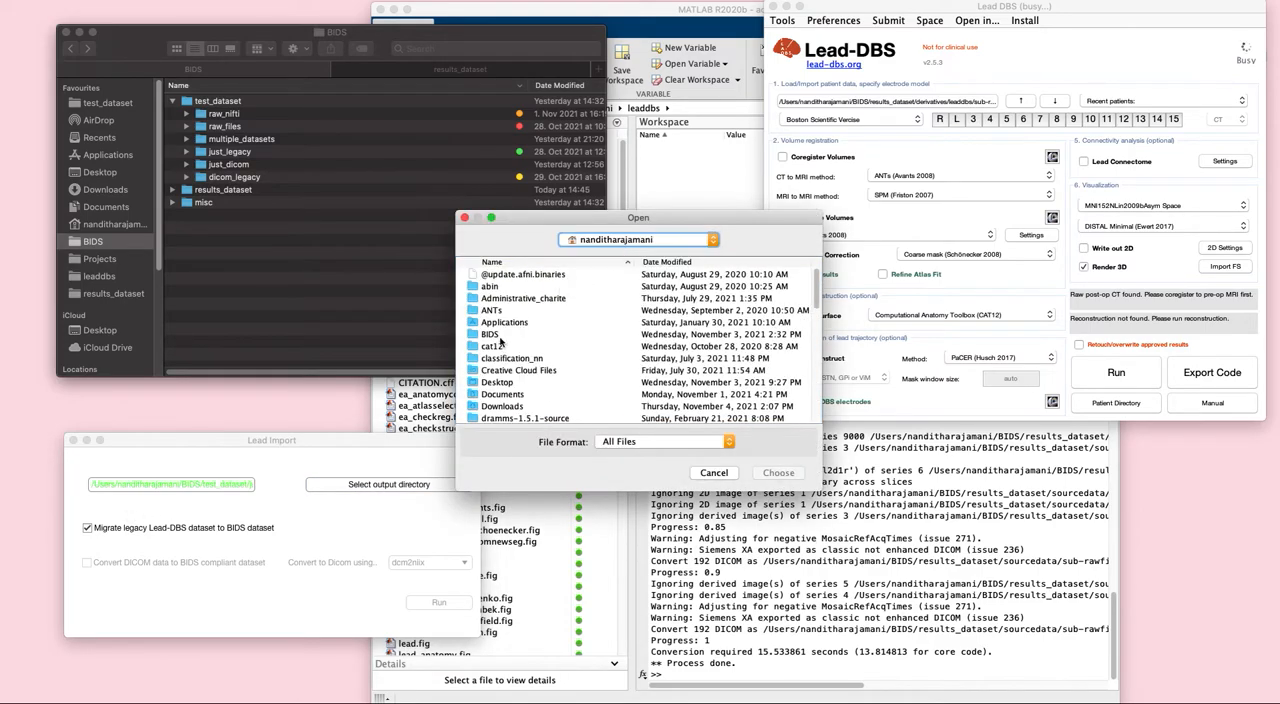
{"action": "double_click", "coordinate": [500, 333]}
{"action": "left_click", "coordinate": [506, 288]}
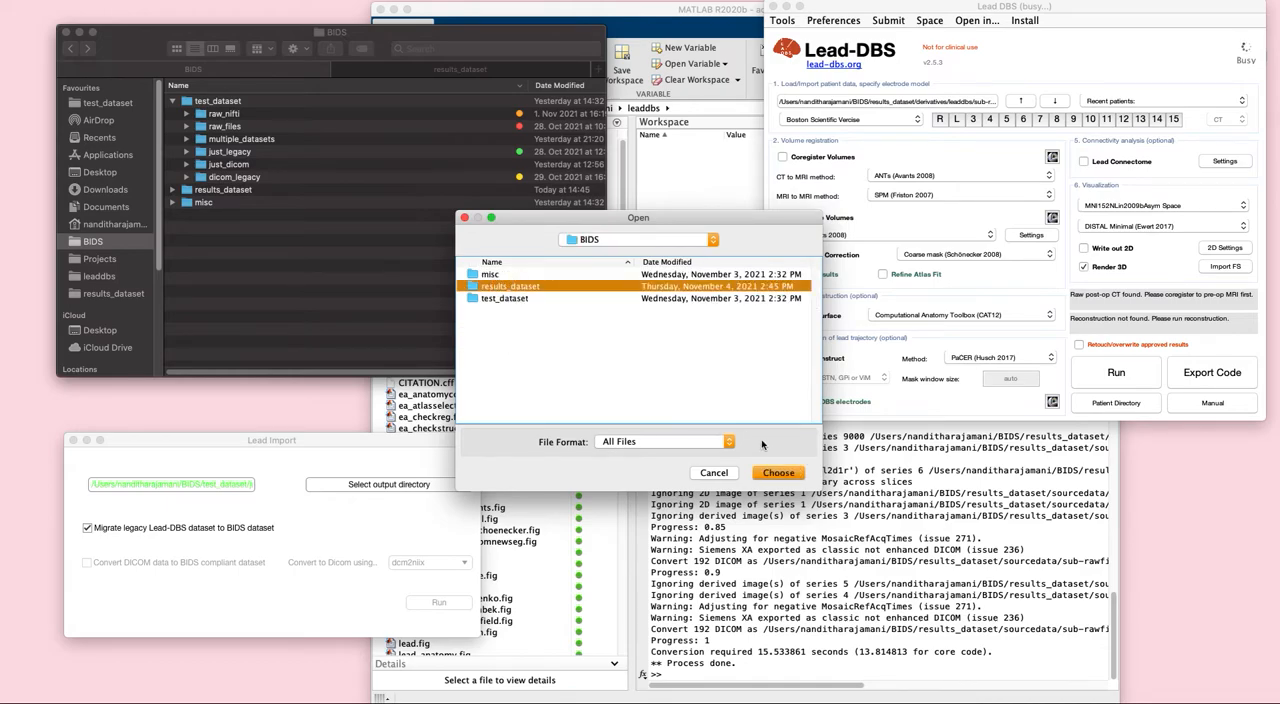
{"action": "left_click", "coordinate": [774, 472]}
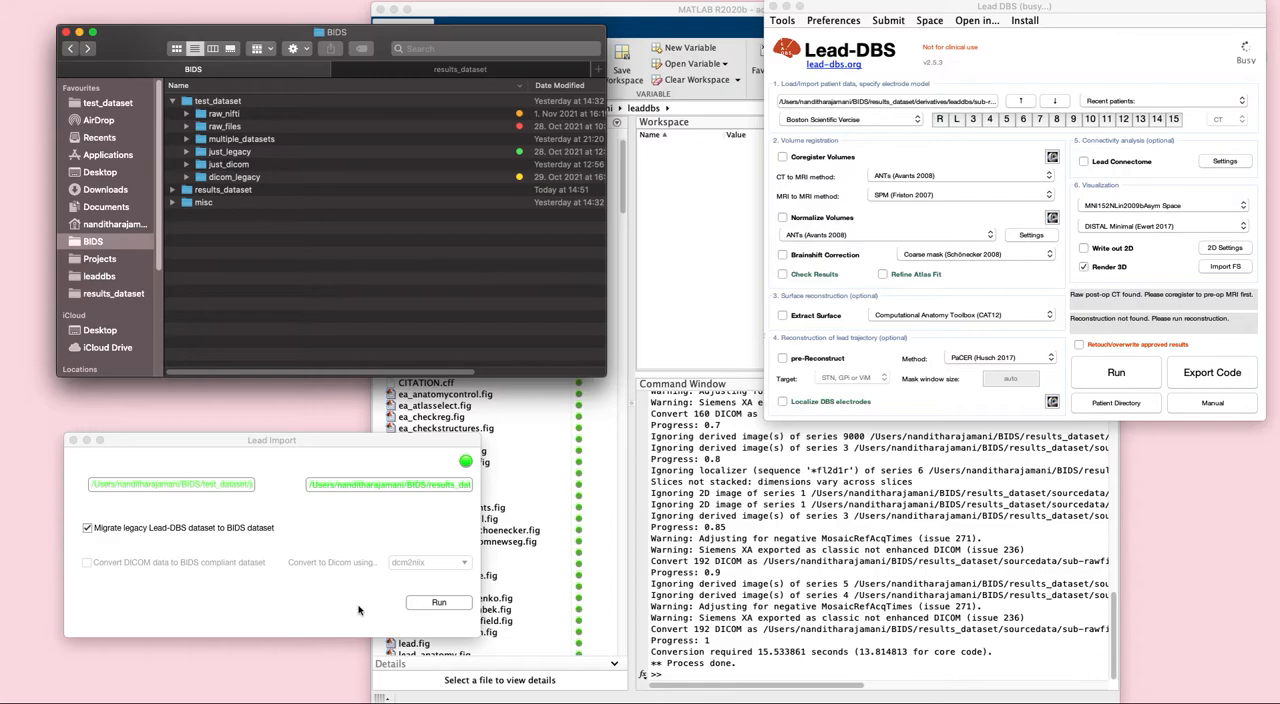
{"action": "left_click", "coordinate": [427, 604]}
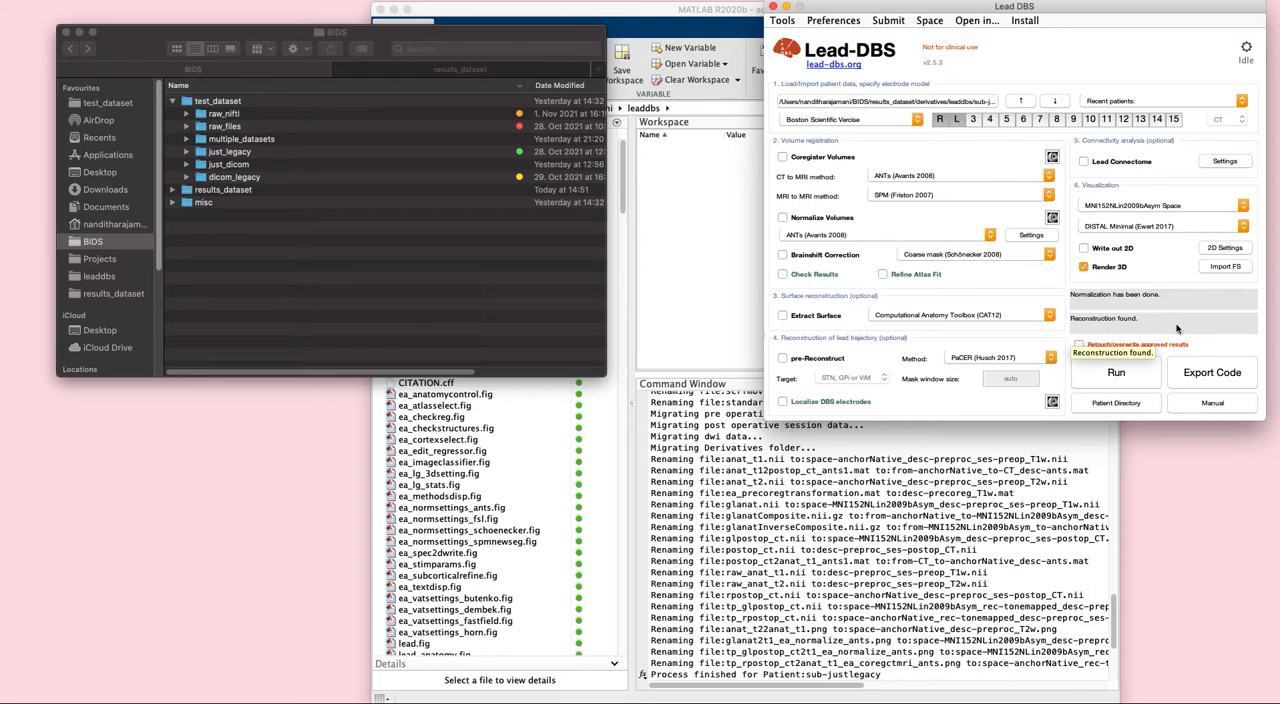
- Inspect the ses-preop and ses-postop anat folders of sub-justlegacy under rawdata in results_dataset
{"action": "left_click", "coordinate": [466, 72]}
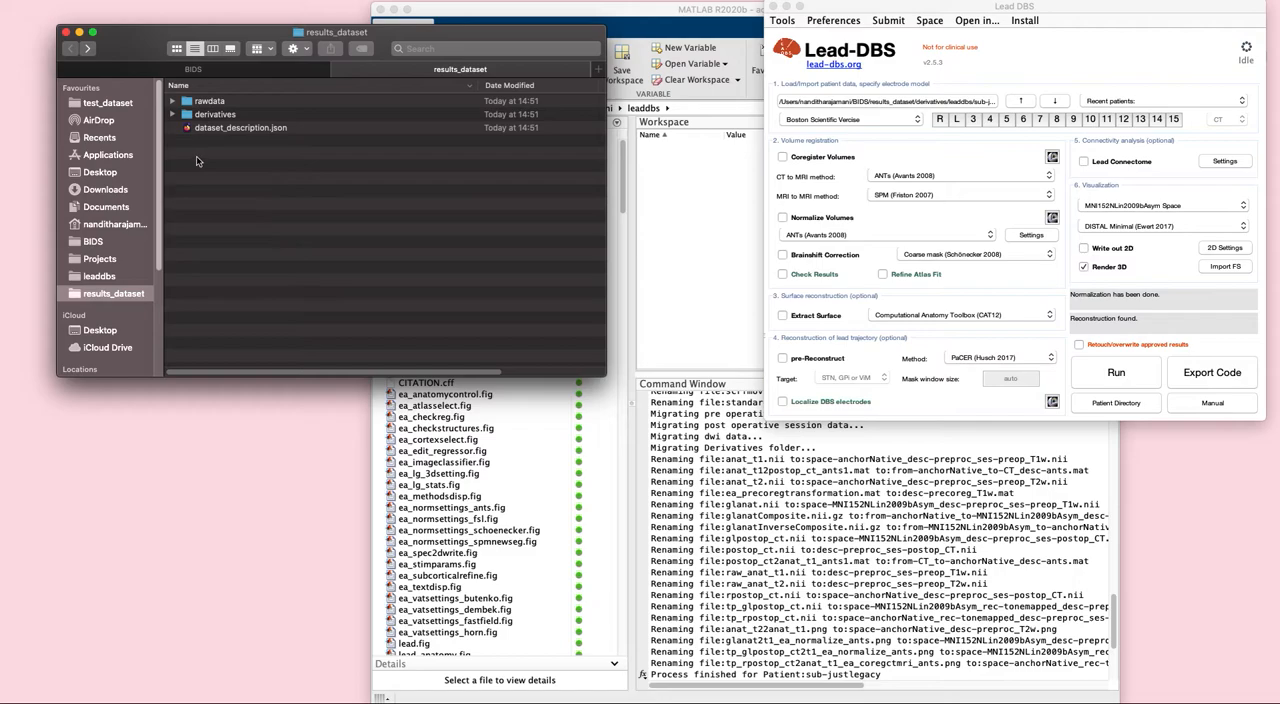
{"action": "left_click", "coordinate": [173, 102]}
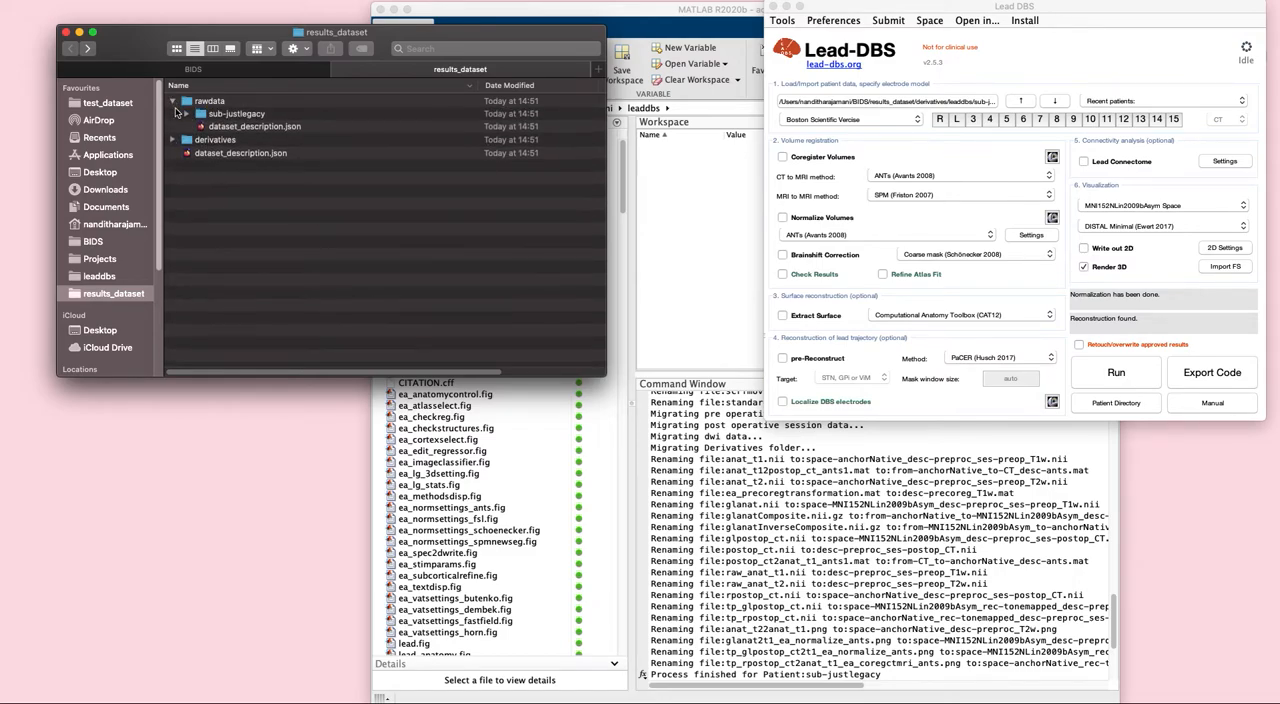
{"action": "left_click", "coordinate": [187, 114]}
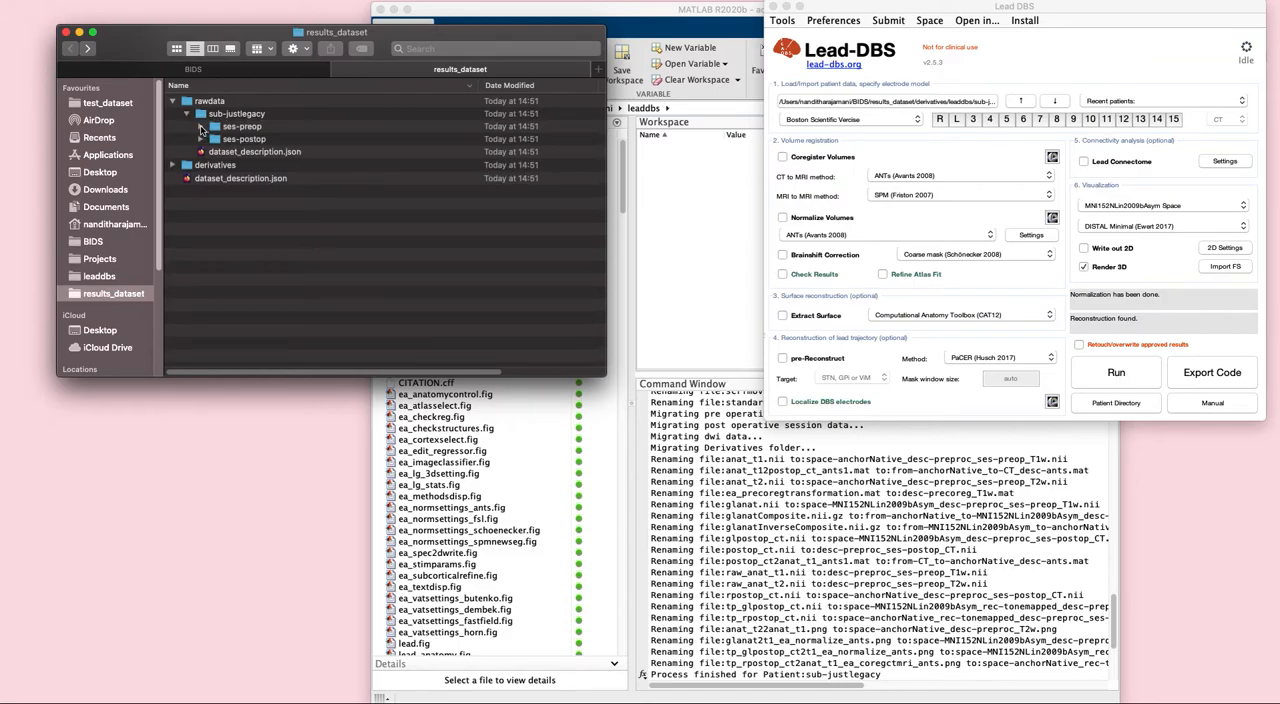
{"action": "left_click", "coordinate": [201, 127]}
{"action": "left_click", "coordinate": [214, 164]}
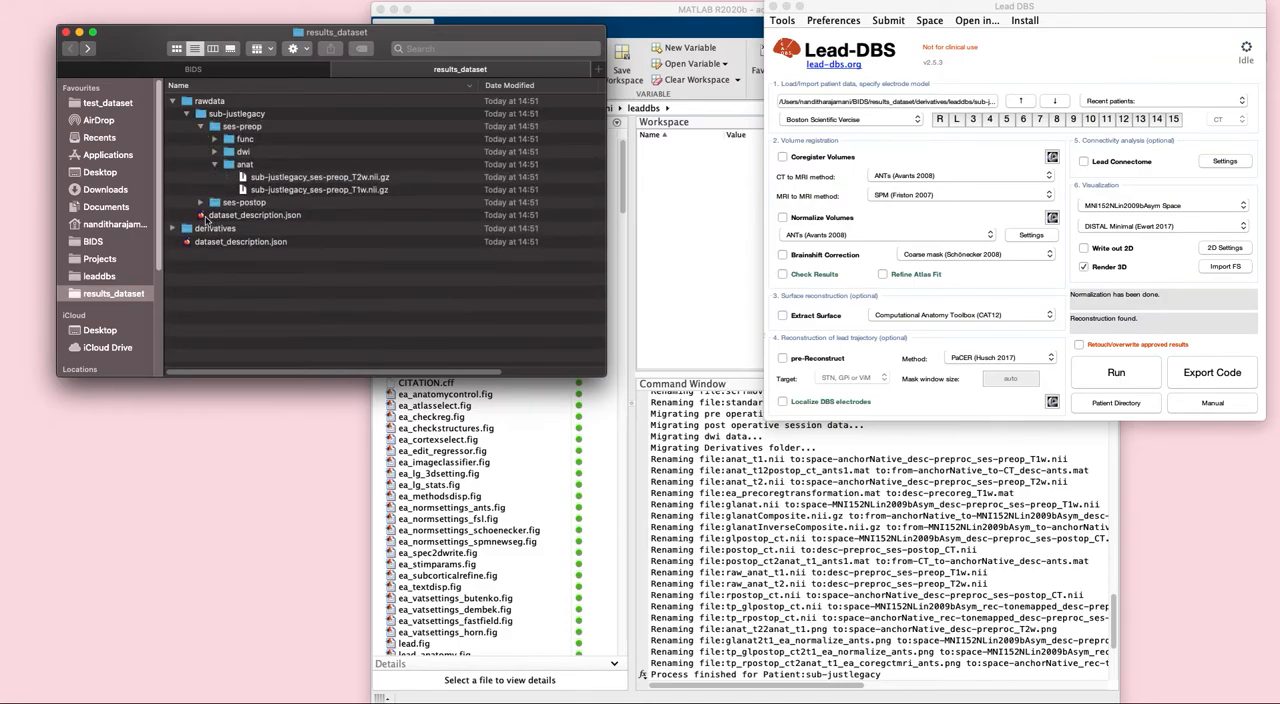
{"action": "left_click", "coordinate": [200, 204]}
{"action": "left_click", "coordinate": [214, 240]}
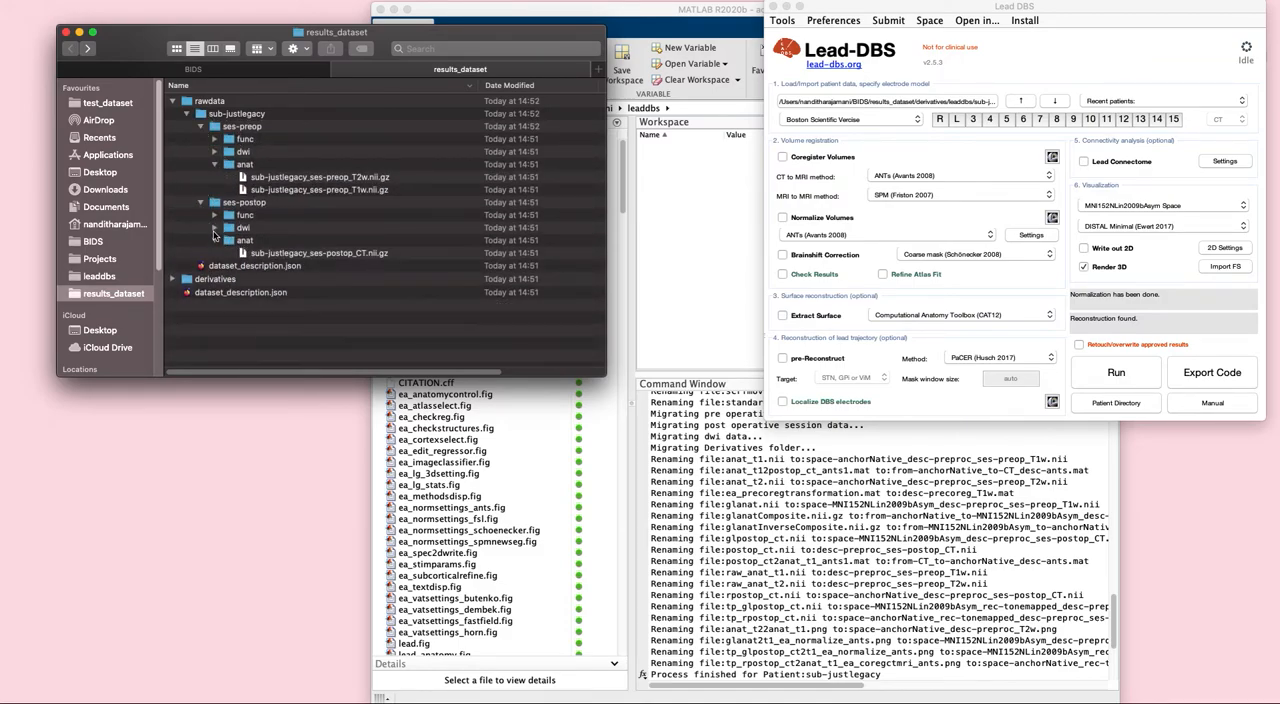
- Inspect the coregistration, normalization, preprocessing and reconstruction folders of sub-justlegacy under derivatives/leaddbs
{"action": "left_click", "coordinate": [173, 279]}
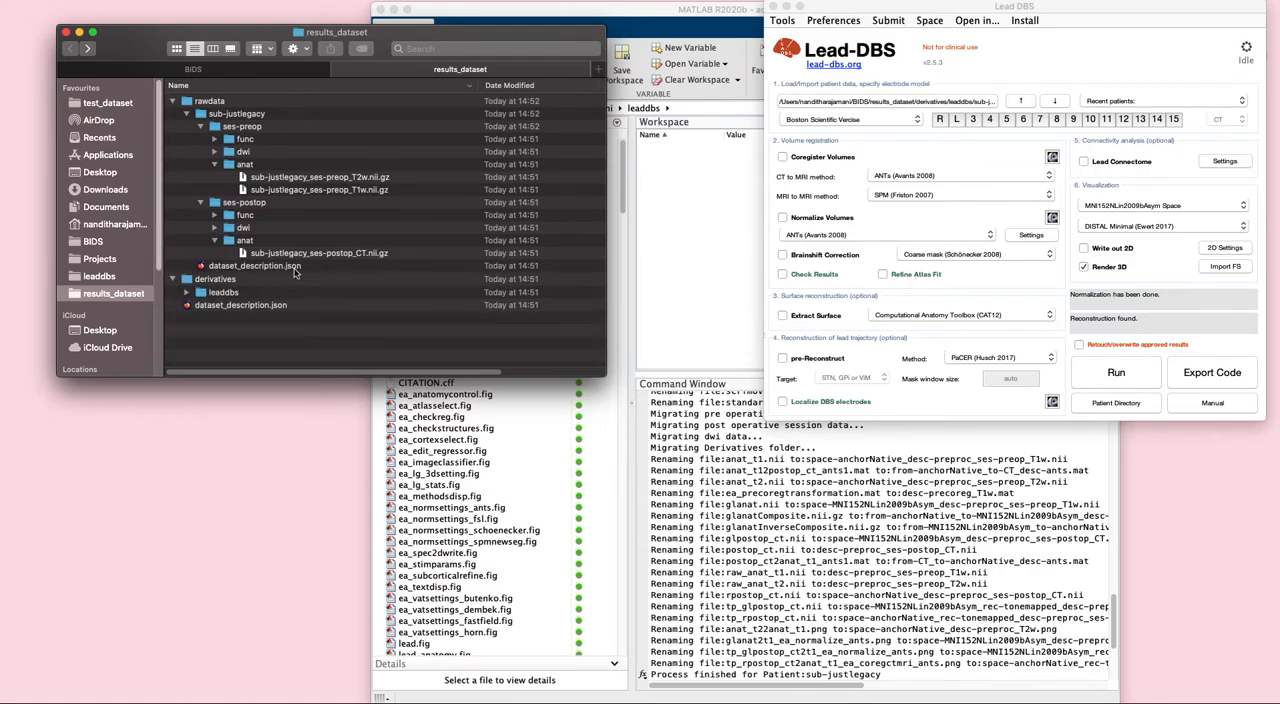
{"action": "left_click", "coordinate": [186, 292]}
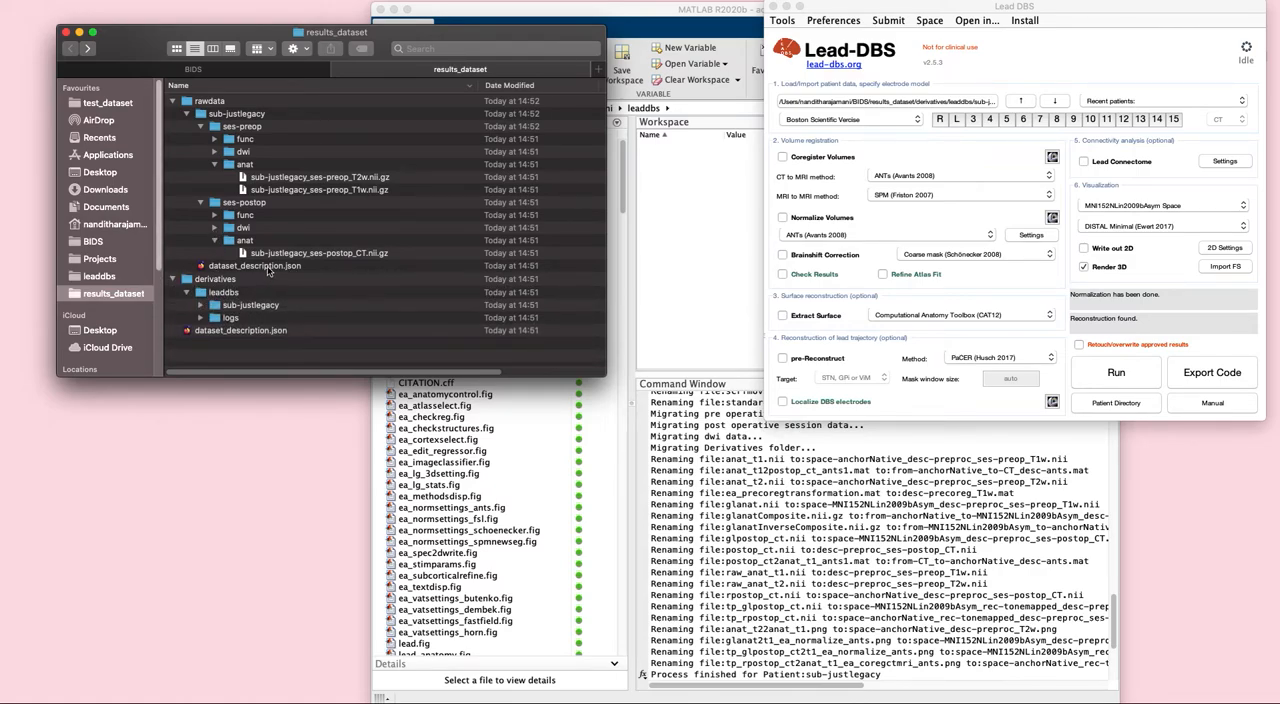
{"action": "left_click", "coordinate": [200, 305]}
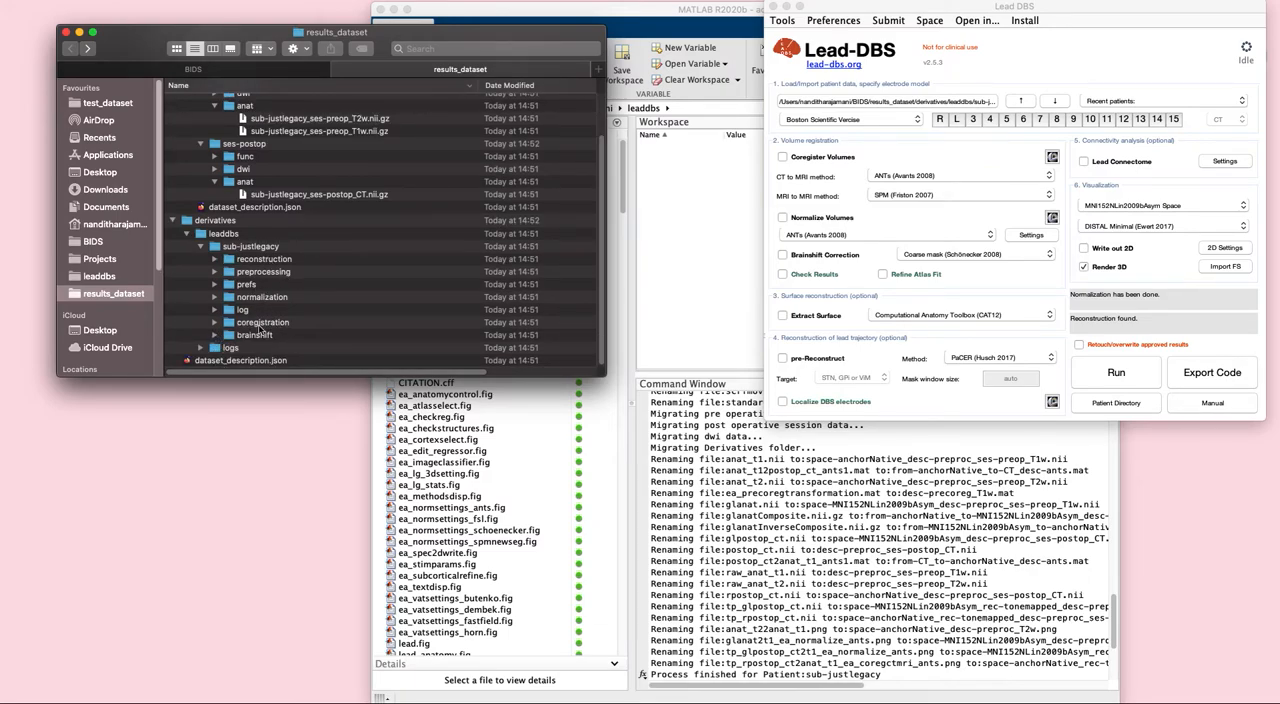
{"action": "left_click", "coordinate": [215, 323]}
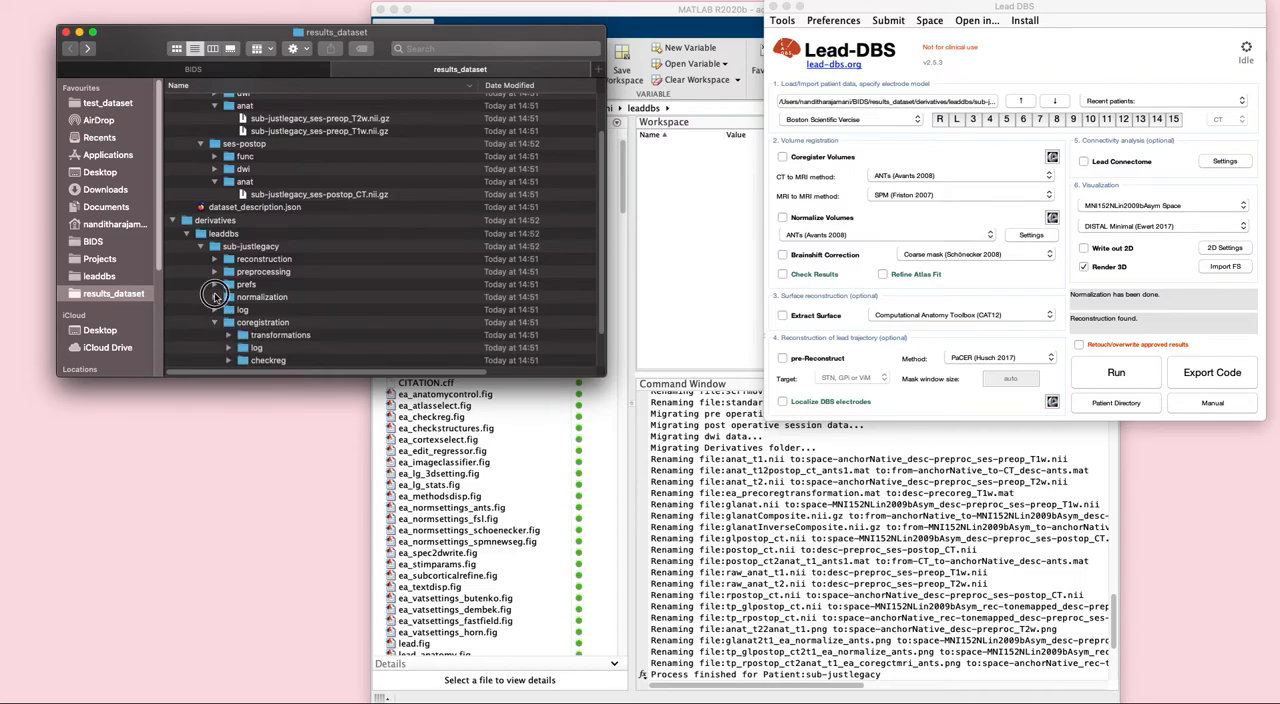
{"action": "left_click", "coordinate": [214, 297]}
{"action": "left_click", "coordinate": [215, 271]}
{"action": "left_click", "coordinate": [216, 259]}
{"action": "scroll", "coordinate": [295, 293], "scroll_direction": "down", "scroll_amount": 5}
{"action": "scroll", "coordinate": [295, 293], "scroll_direction": "up", "scroll_amount": 8}
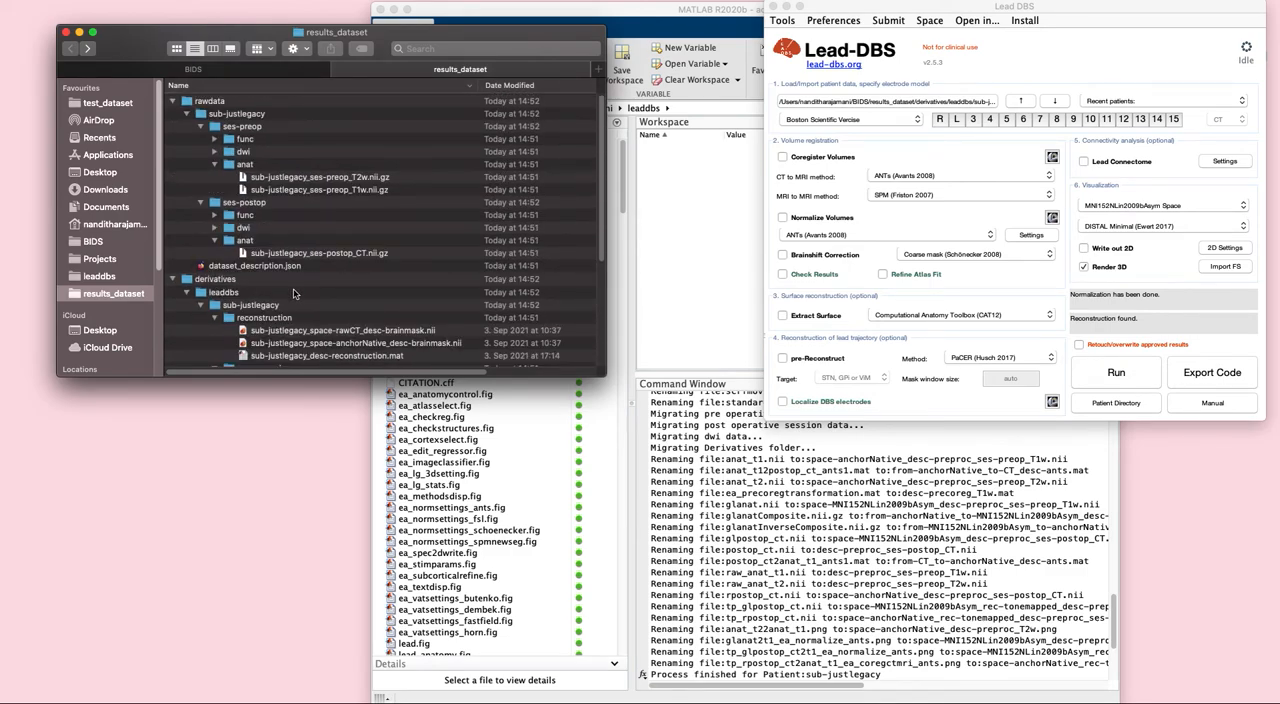
{"action": "scroll", "coordinate": [295, 293], "scroll_direction": "down", "scroll_amount": 6}
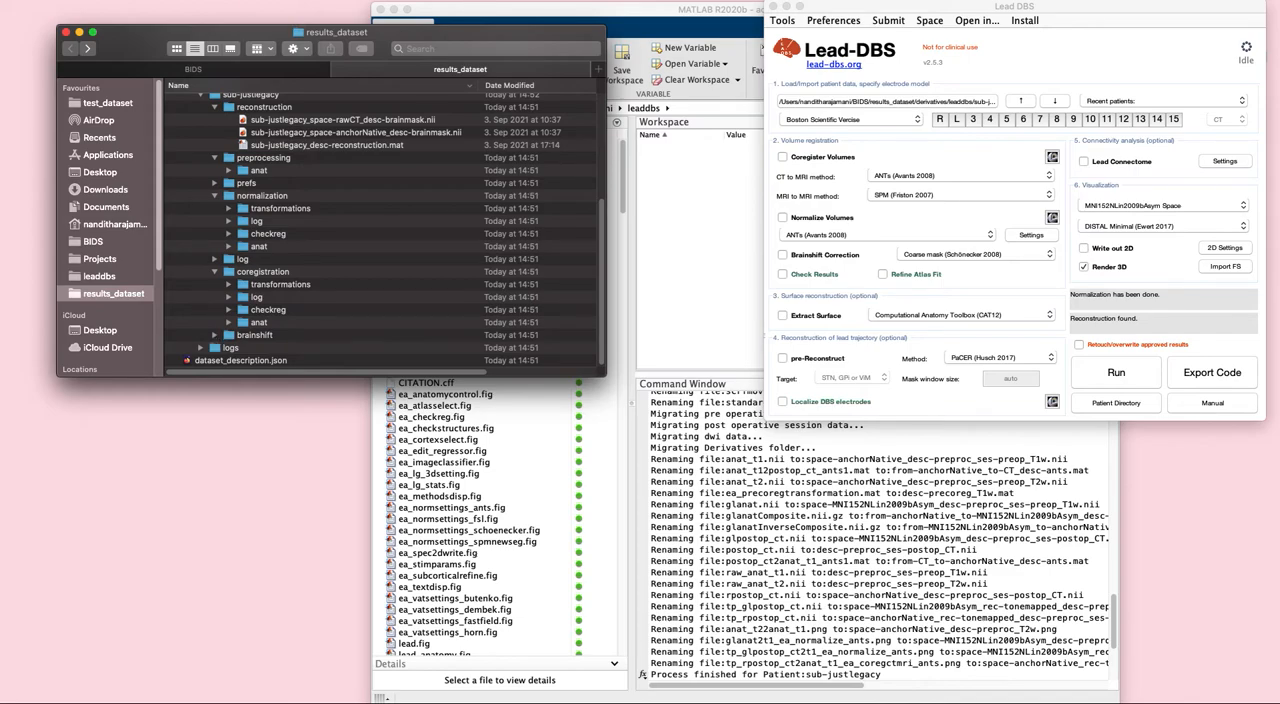
- Try to load the BER006 and BER007 folders from test_dataset/multiple_datasets directly as patient folders in Lead-DBS
{"action": "left_click", "coordinate": [195, 69]}
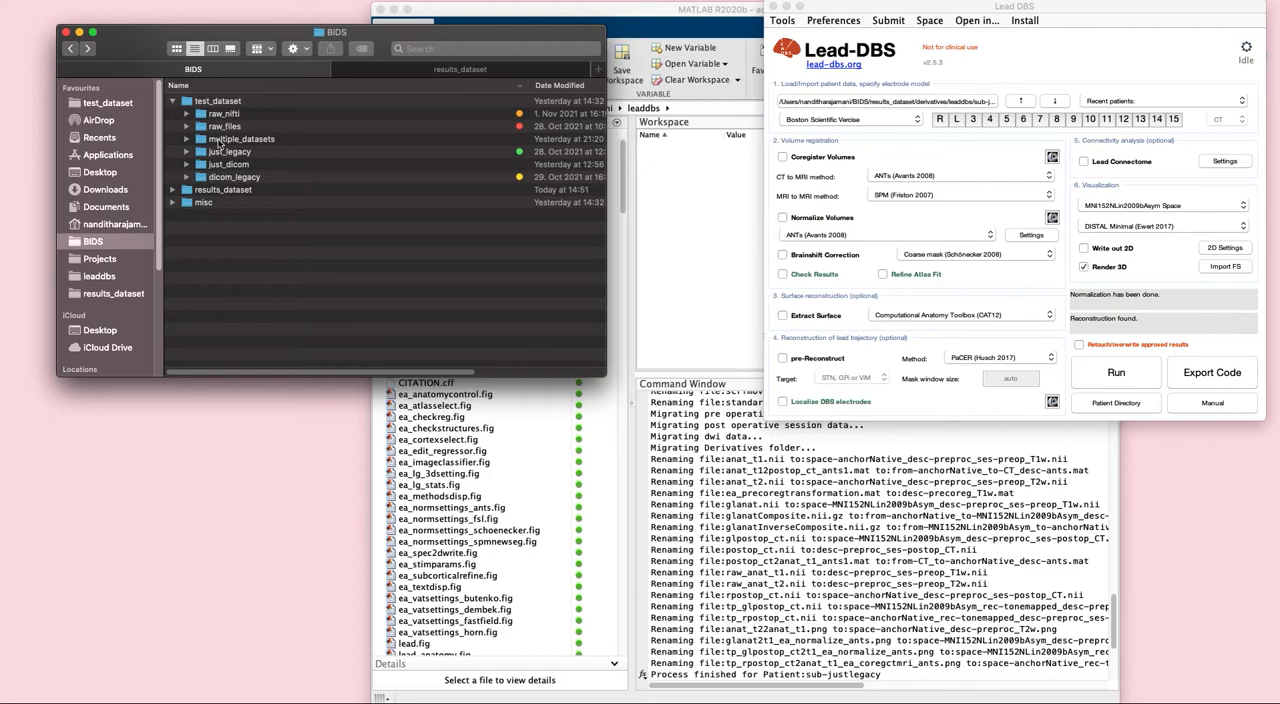
{"action": "left_click", "coordinate": [916, 110]}
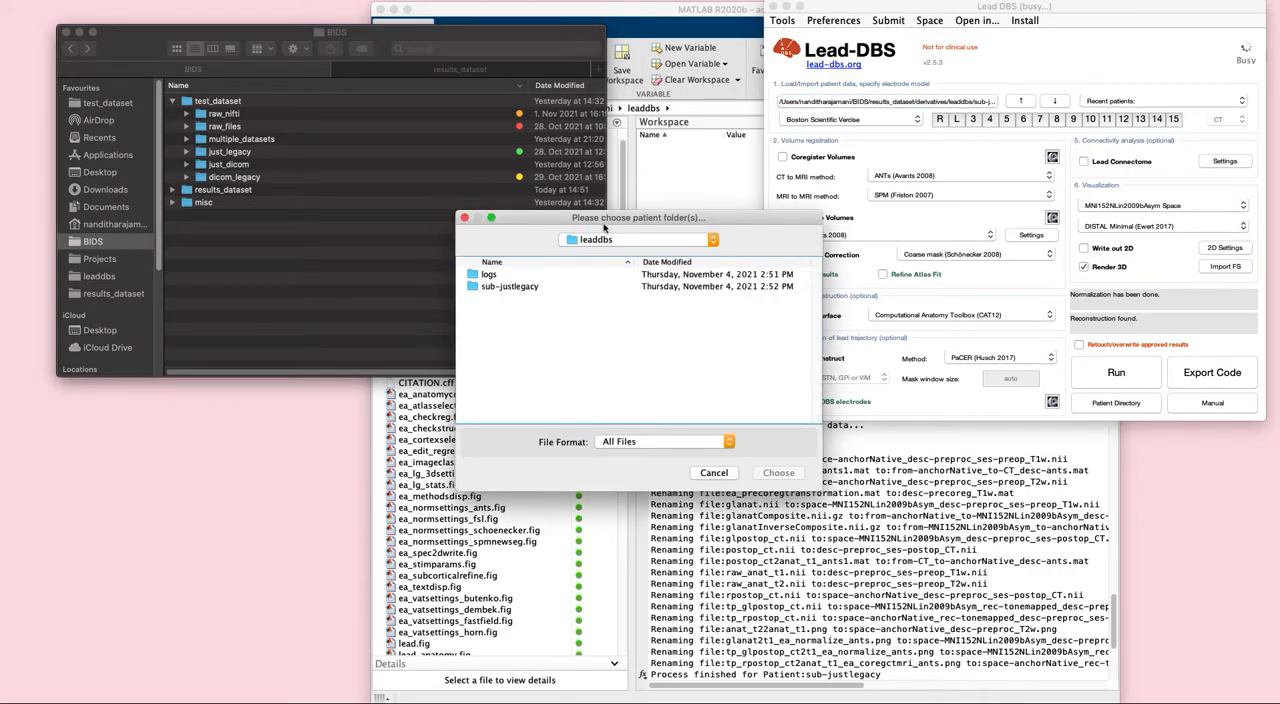
{"action": "left_click", "coordinate": [617, 240]}
{"action": "left_click", "coordinate": [620, 280]}
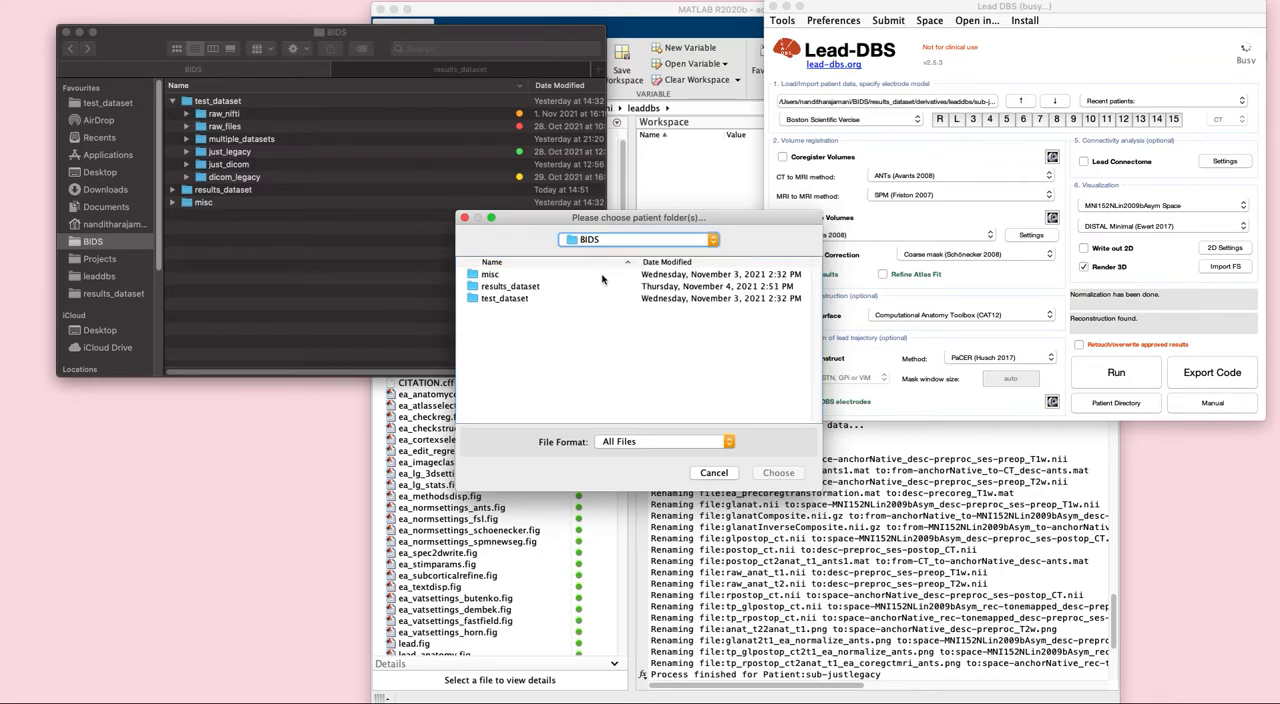
{"action": "double_click", "coordinate": [507, 298]}
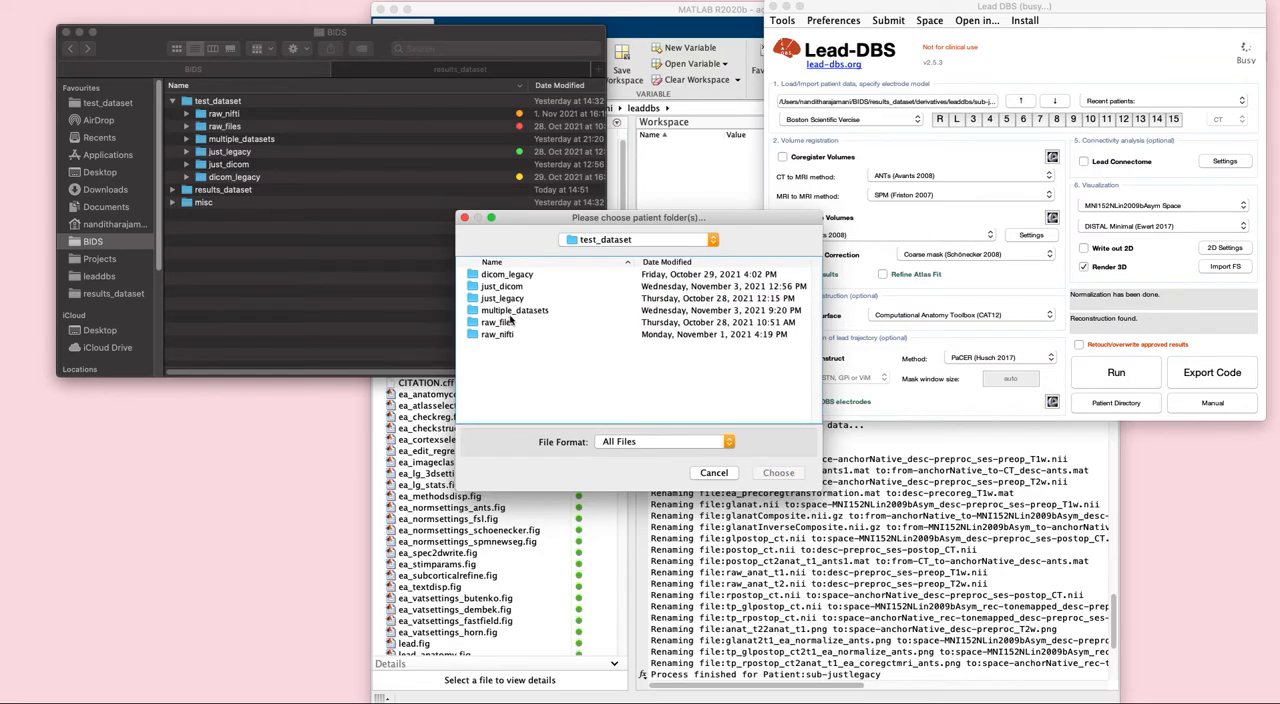
{"action": "double_click", "coordinate": [524, 314]}
{"action": "left_click", "coordinate": [519, 277]}
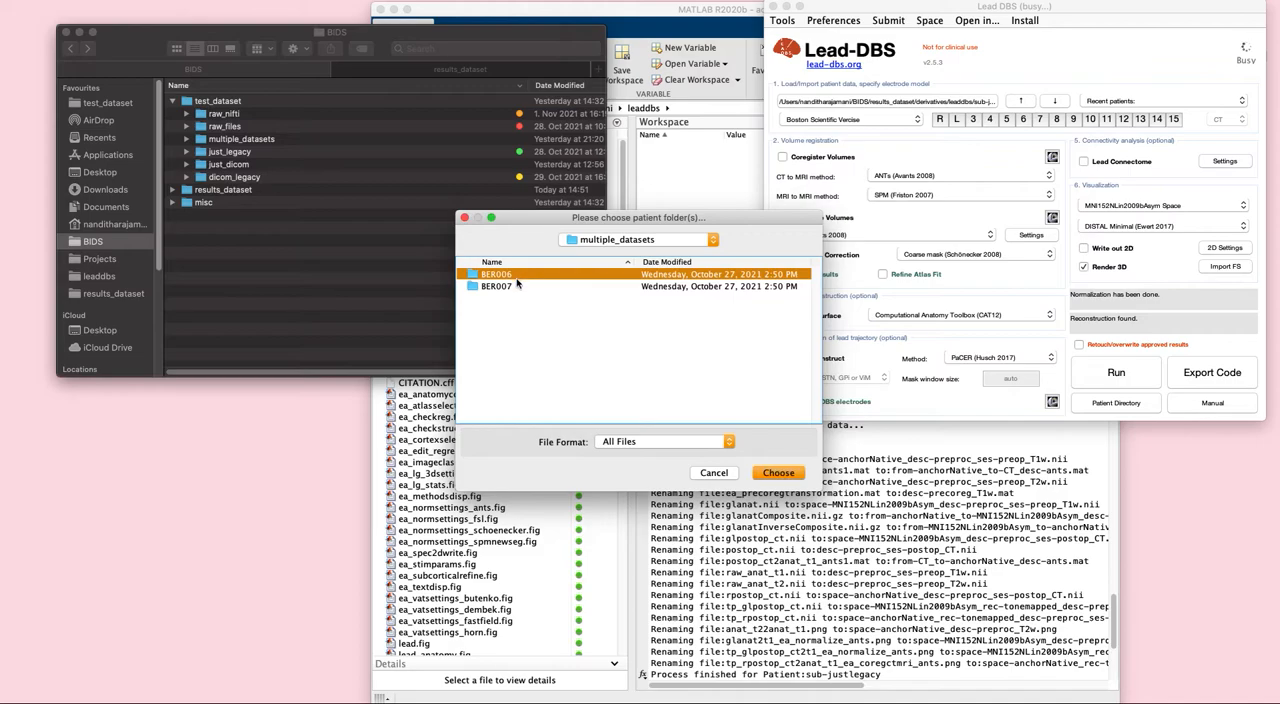
{"action": "left_click", "coordinate": [517, 287], "text": "shift"}
{"action": "left_click", "coordinate": [778, 472]}
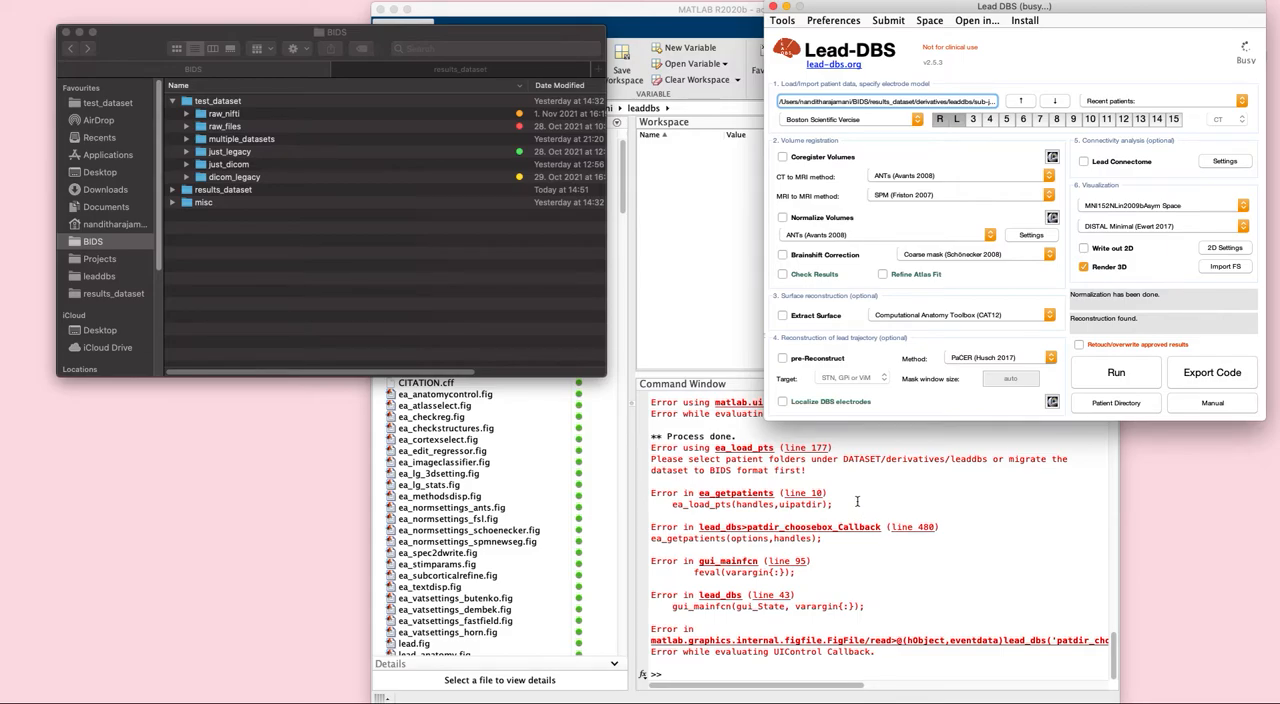
- Open the Lead Import tool by running the command "lead import" in MATLAB
{"action": "left_click", "coordinate": [712, 682]}
{"action": "type", "text": "lead"}
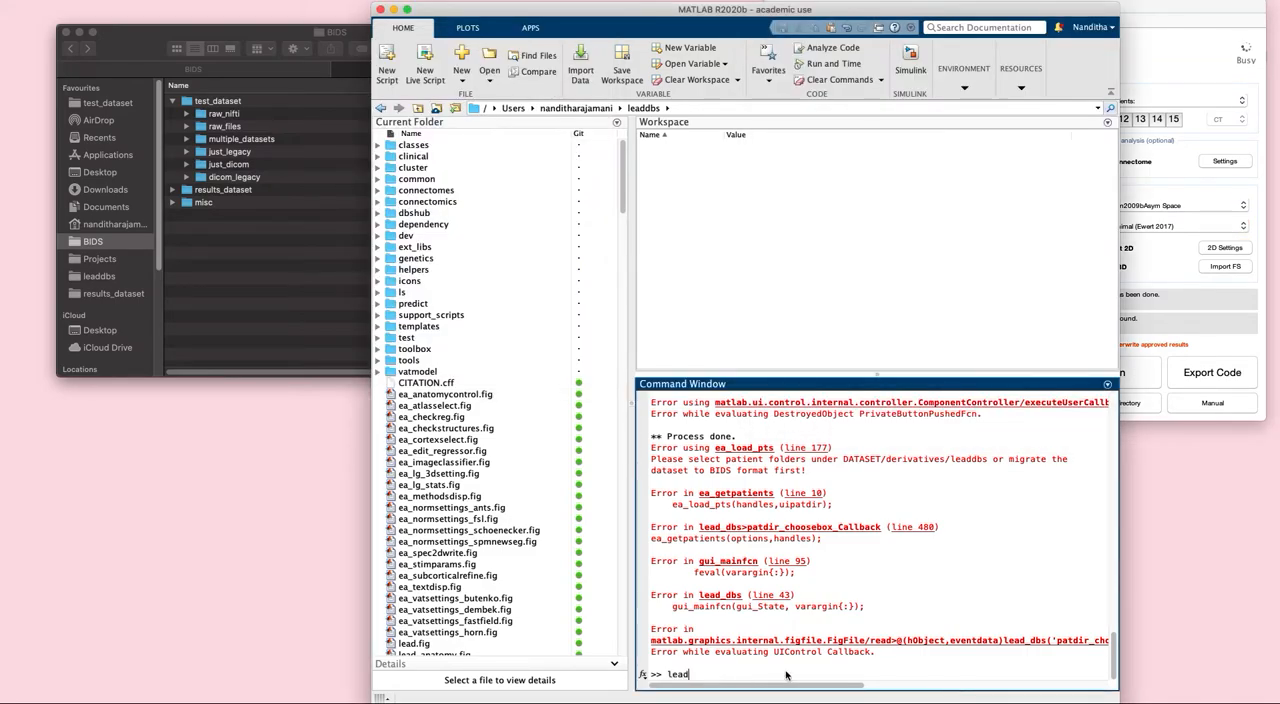
{"action": "type", "text": " import"}
{"action": "key", "text": "Return"}
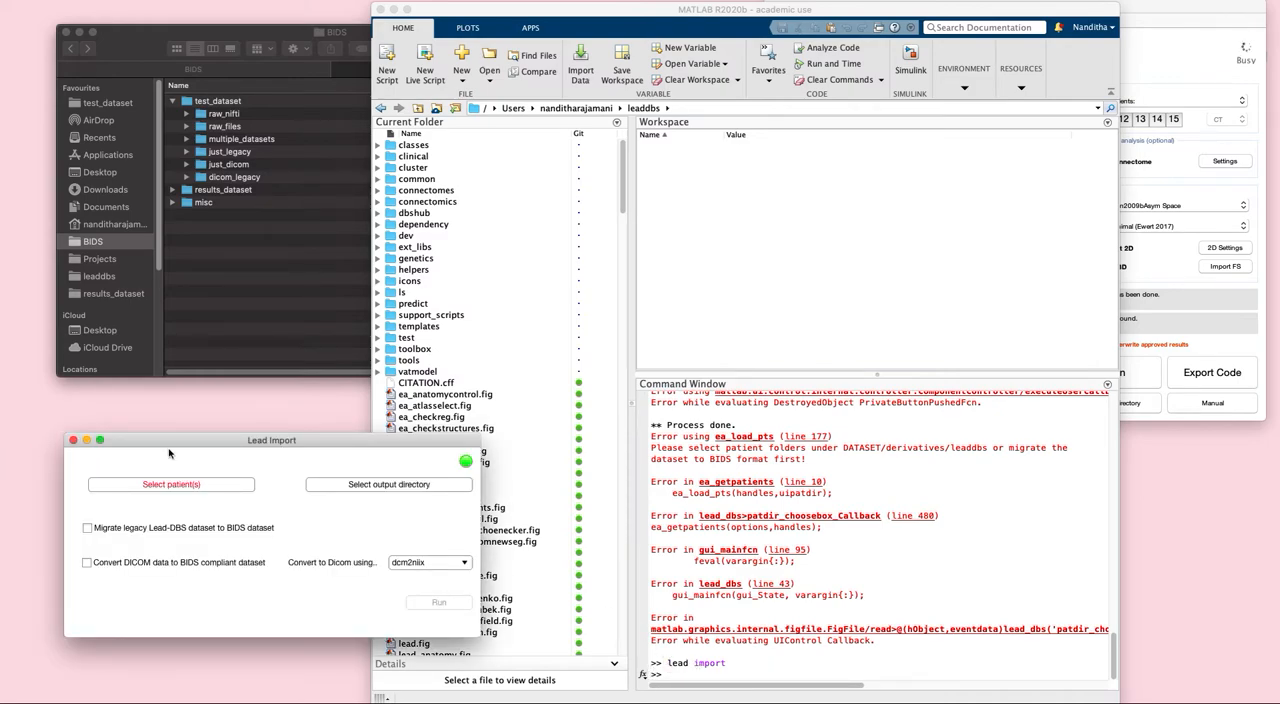
- Select the BER006 and BER007 folders from BIDS/test_dataset/multiple_datasets as the patients in Lead Import
{"action": "left_click", "coordinate": [176, 486]}
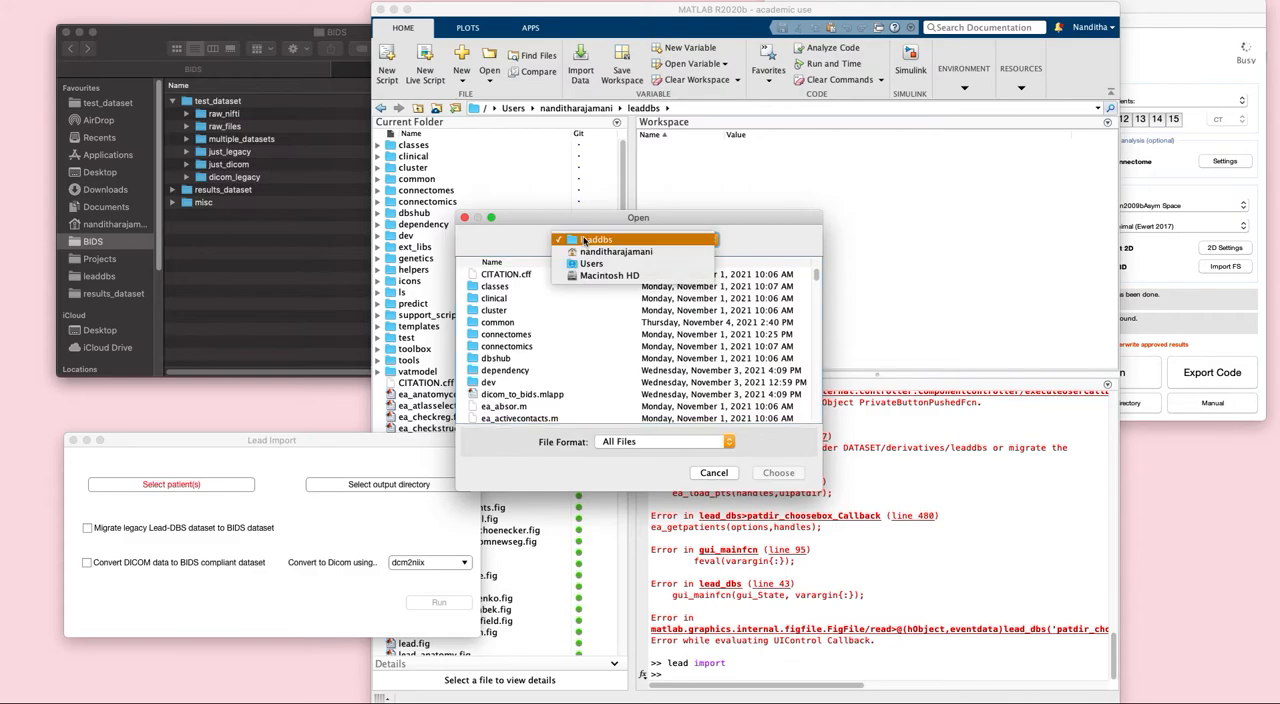
{"action": "left_click", "coordinate": [585, 252]}
{"action": "left_click", "coordinate": [500, 337]}
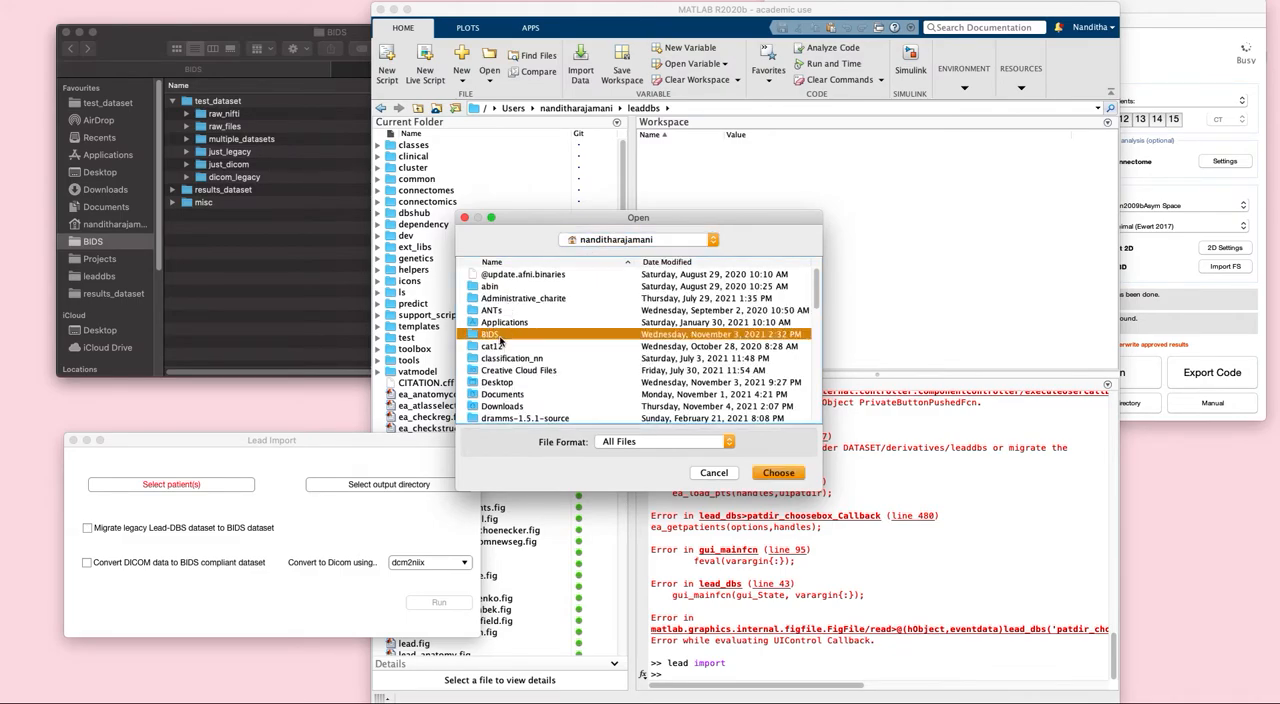
{"action": "double_click", "coordinate": [500, 341]}
{"action": "double_click", "coordinate": [495, 300]}
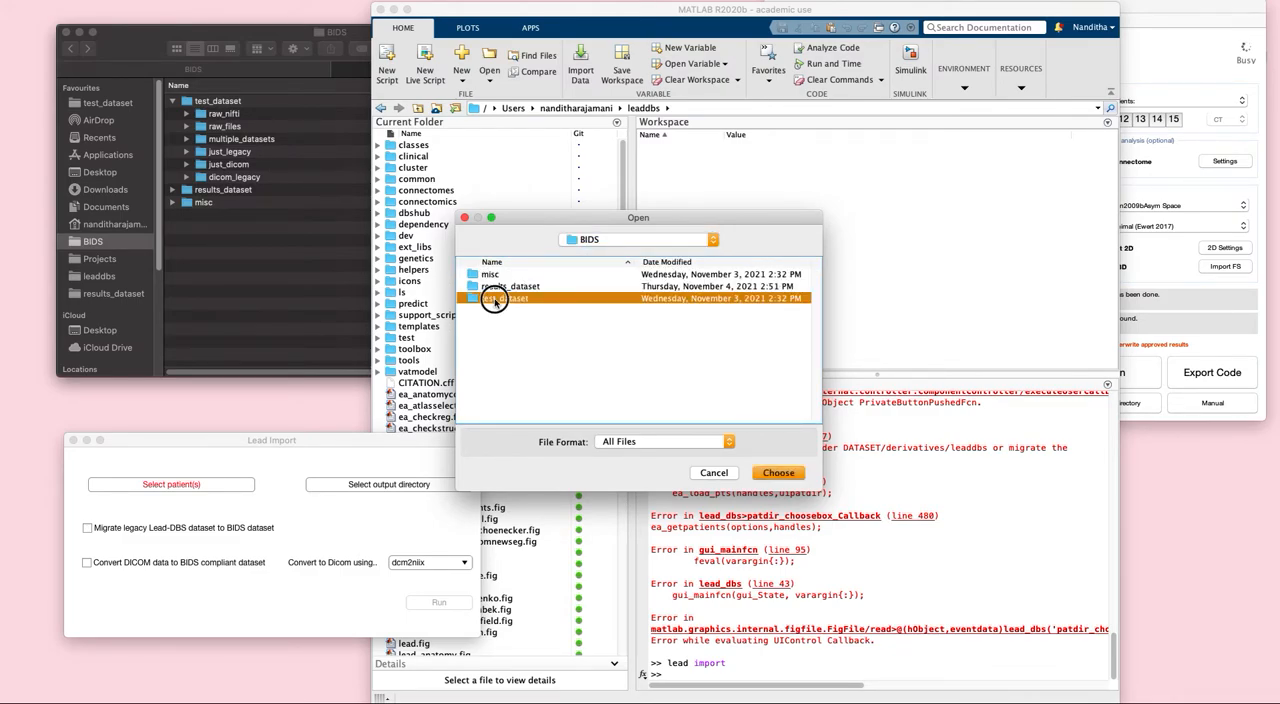
{"action": "double_click", "coordinate": [500, 312]}
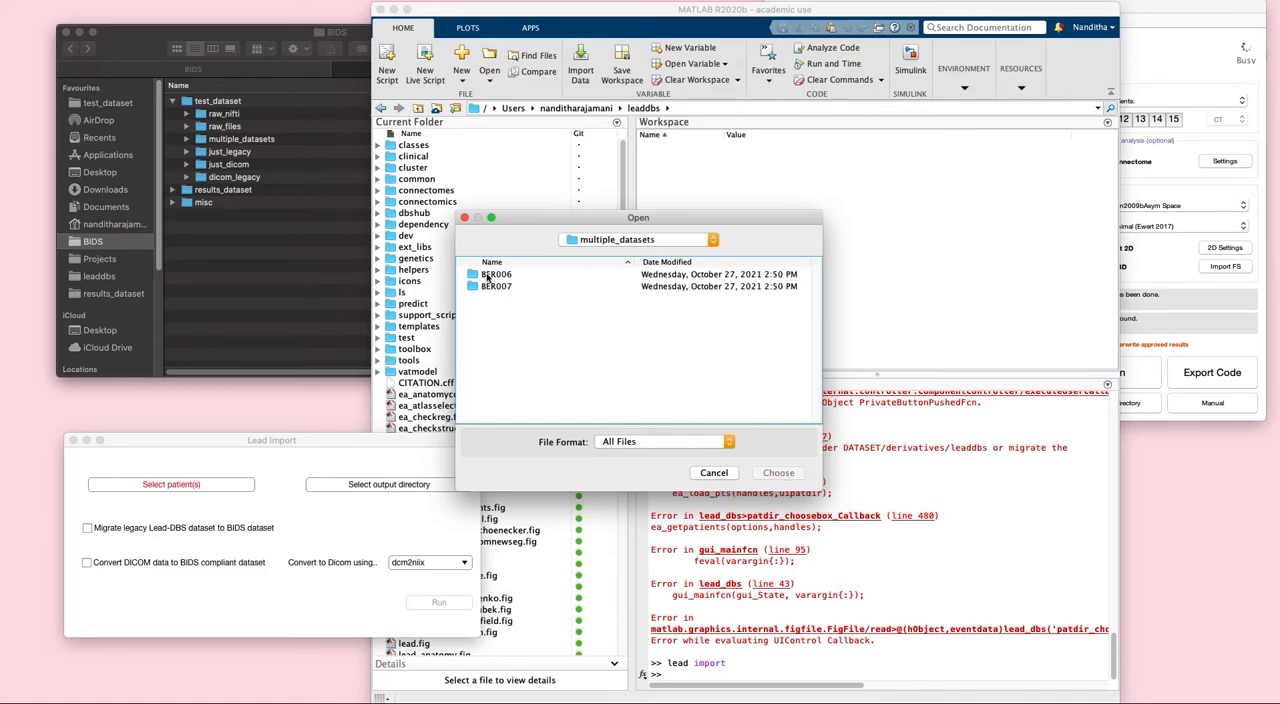
{"action": "left_click", "coordinate": [488, 276]}
{"action": "left_click", "coordinate": [488, 286], "text": "shift"}
{"action": "left_click", "coordinate": [777, 472]}
{"action": "left_click", "coordinate": [315, 530]}
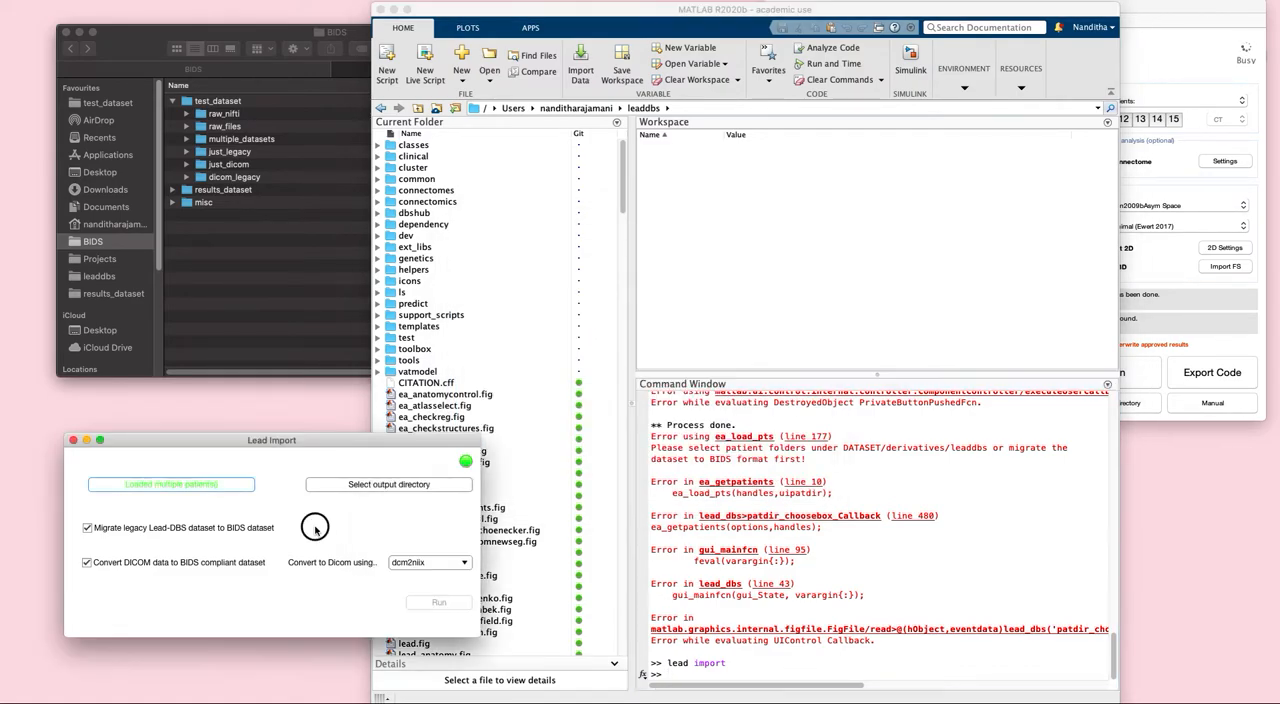
- Set BIDS/results_dataset as the output directory in Lead Import and run the import
{"action": "left_click", "coordinate": [371, 487]}
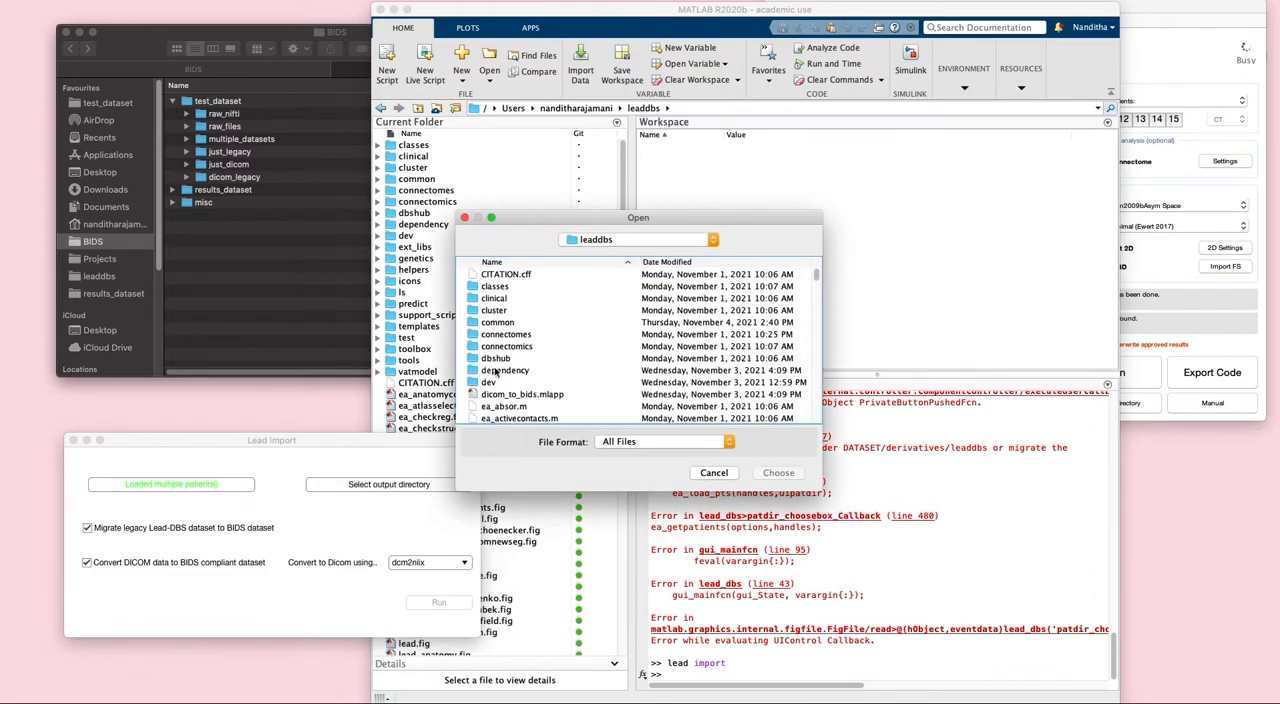
{"action": "left_click", "coordinate": [640, 240]}
{"action": "left_click", "coordinate": [640, 252]}
{"action": "double_click", "coordinate": [512, 333]}
{"action": "left_click", "coordinate": [505, 299]}
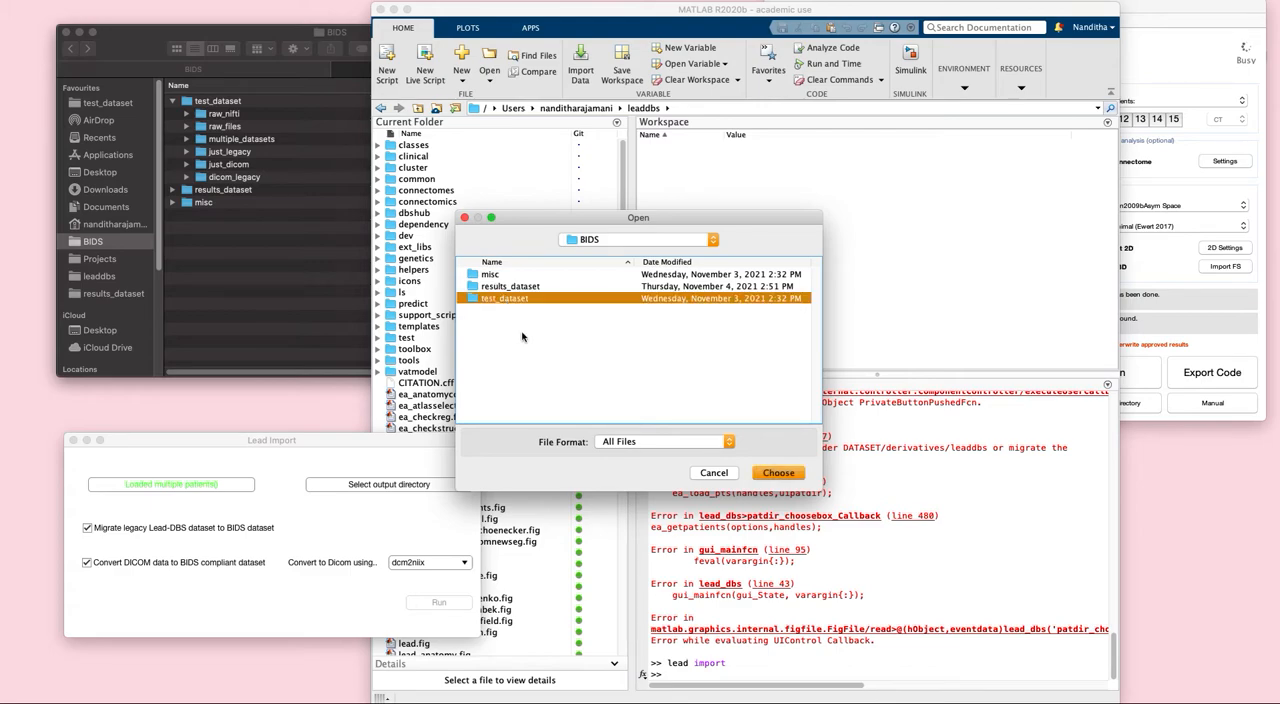
{"action": "left_click", "coordinate": [515, 287]}
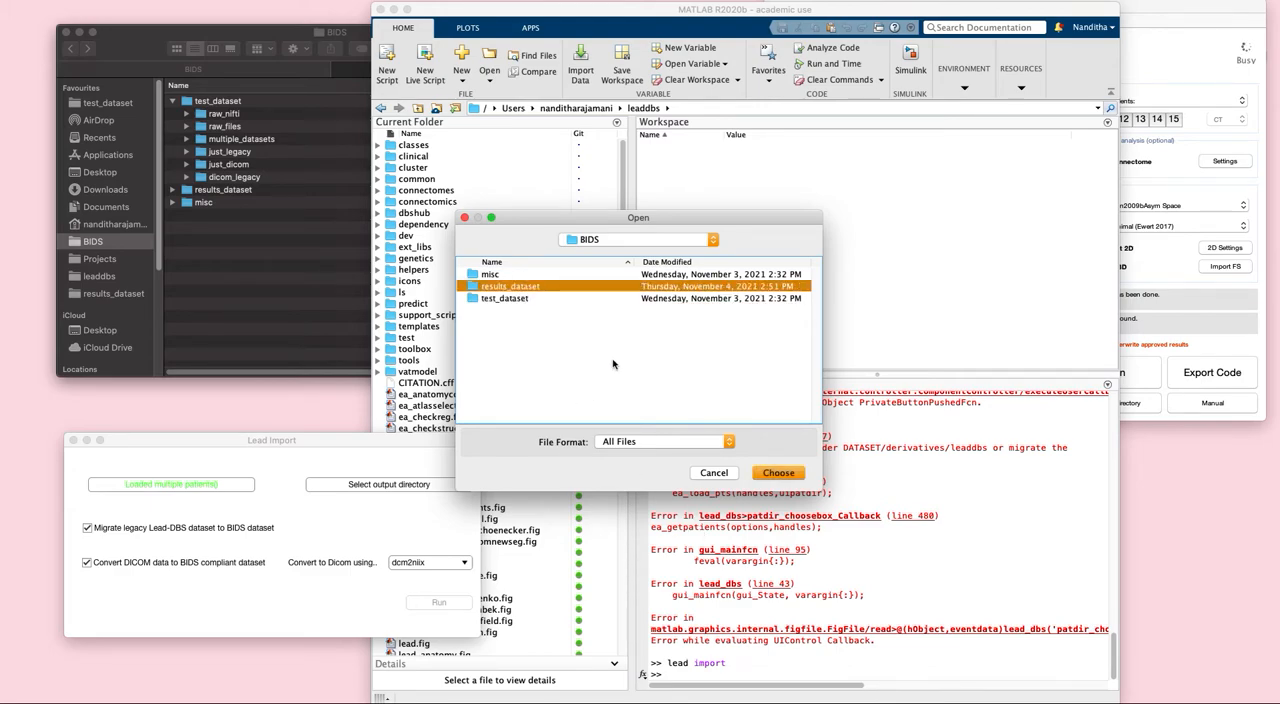
{"action": "left_click", "coordinate": [788, 473]}
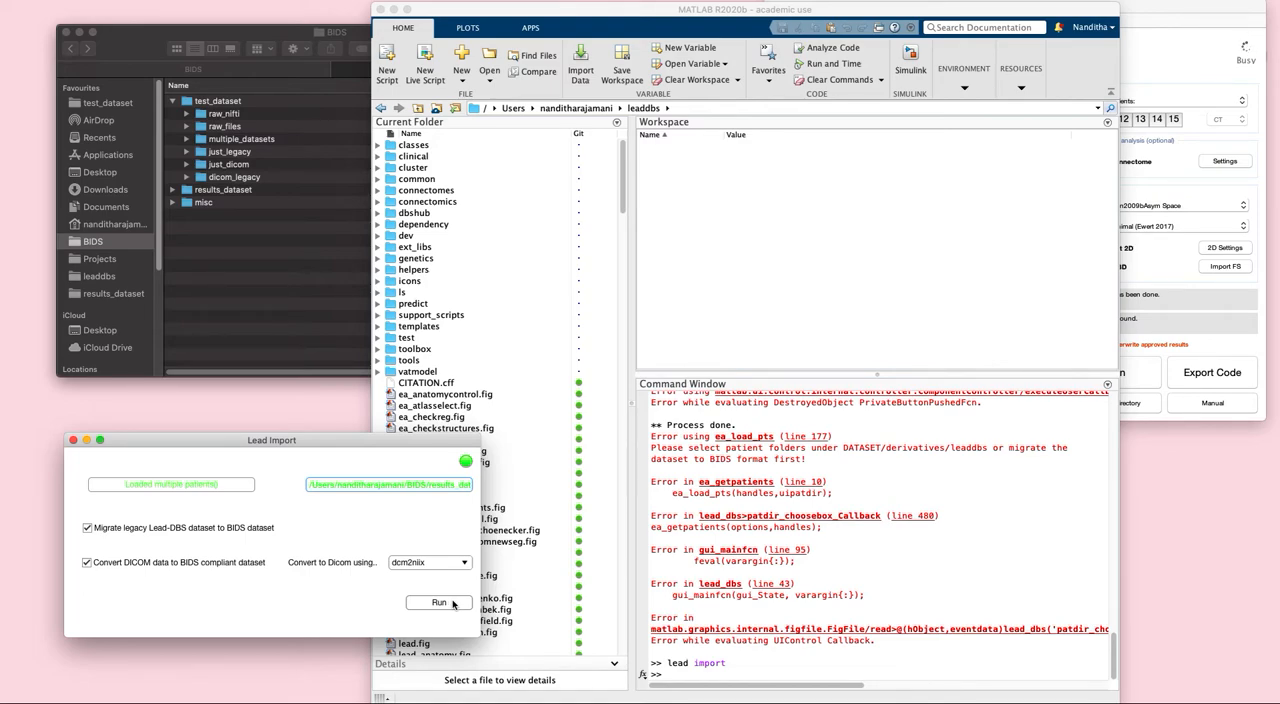
{"action": "left_click", "coordinate": [439, 602]}
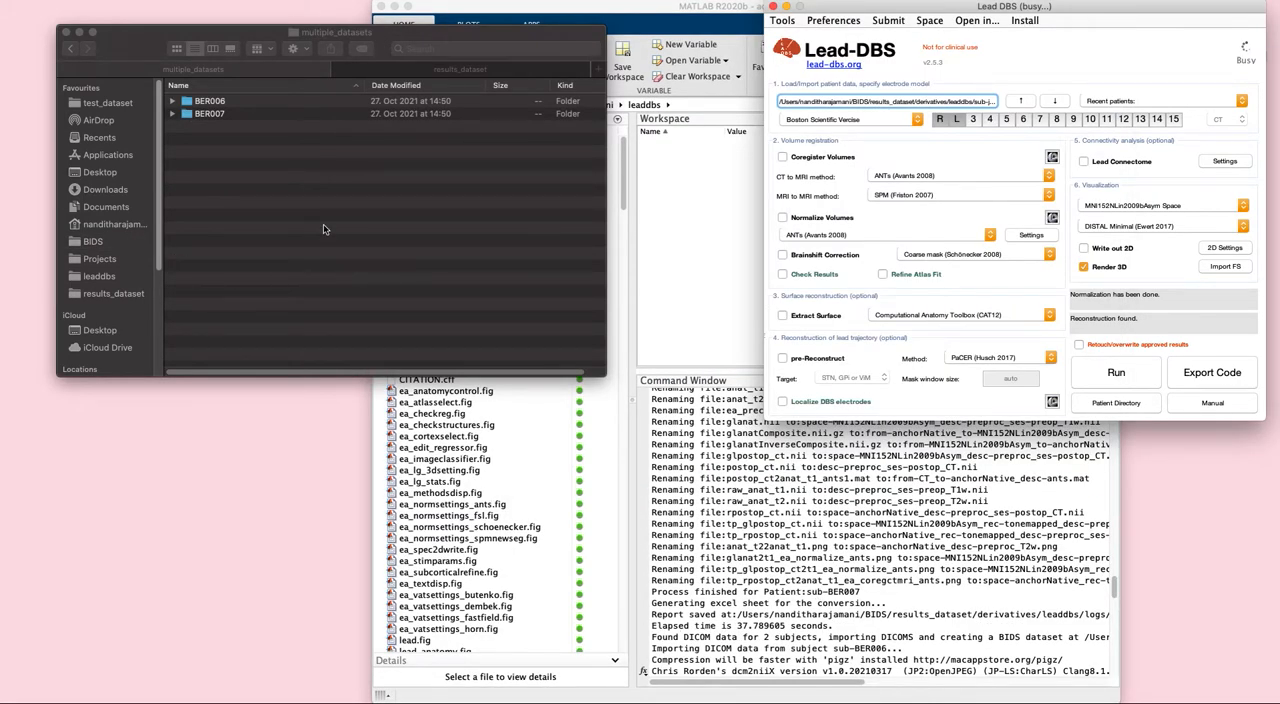
- Examine the derivatives/leaddbs folder of results_dataset in Finder for the migrated patients
{"action": "left_click", "coordinate": [297, 70]}
{"action": "left_click", "coordinate": [400, 72]}
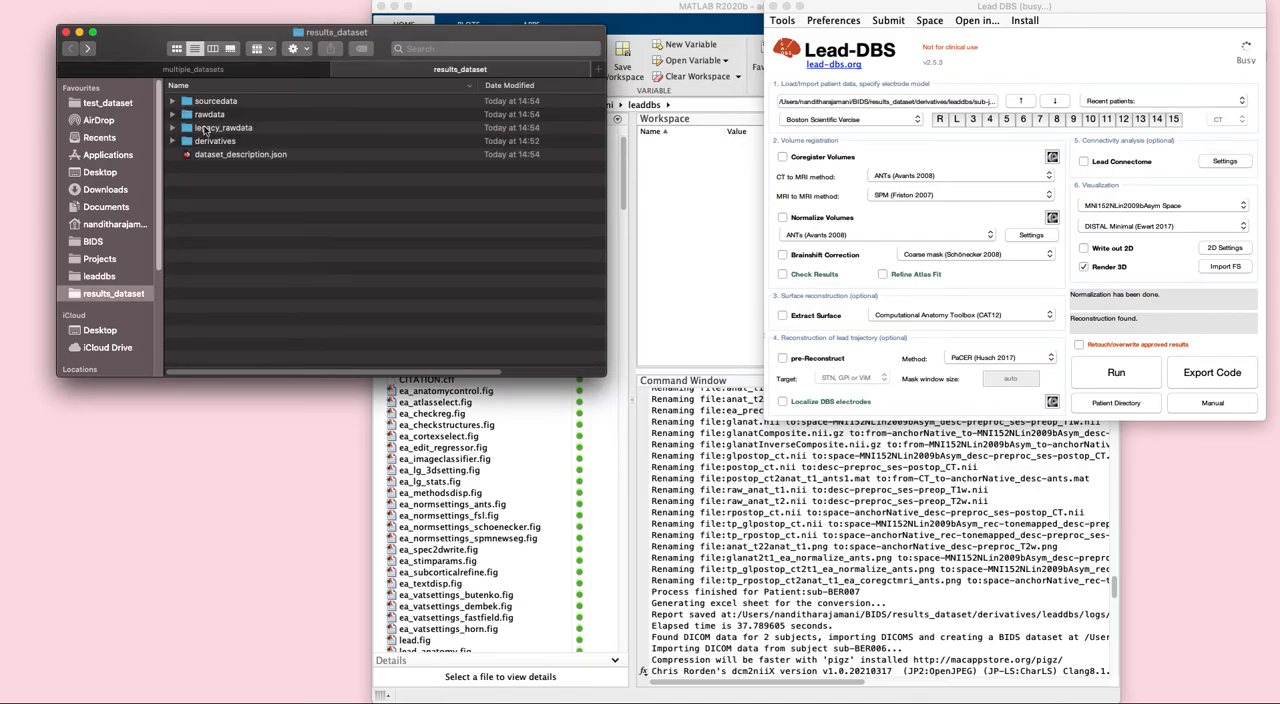
{"action": "left_click", "coordinate": [173, 141]}
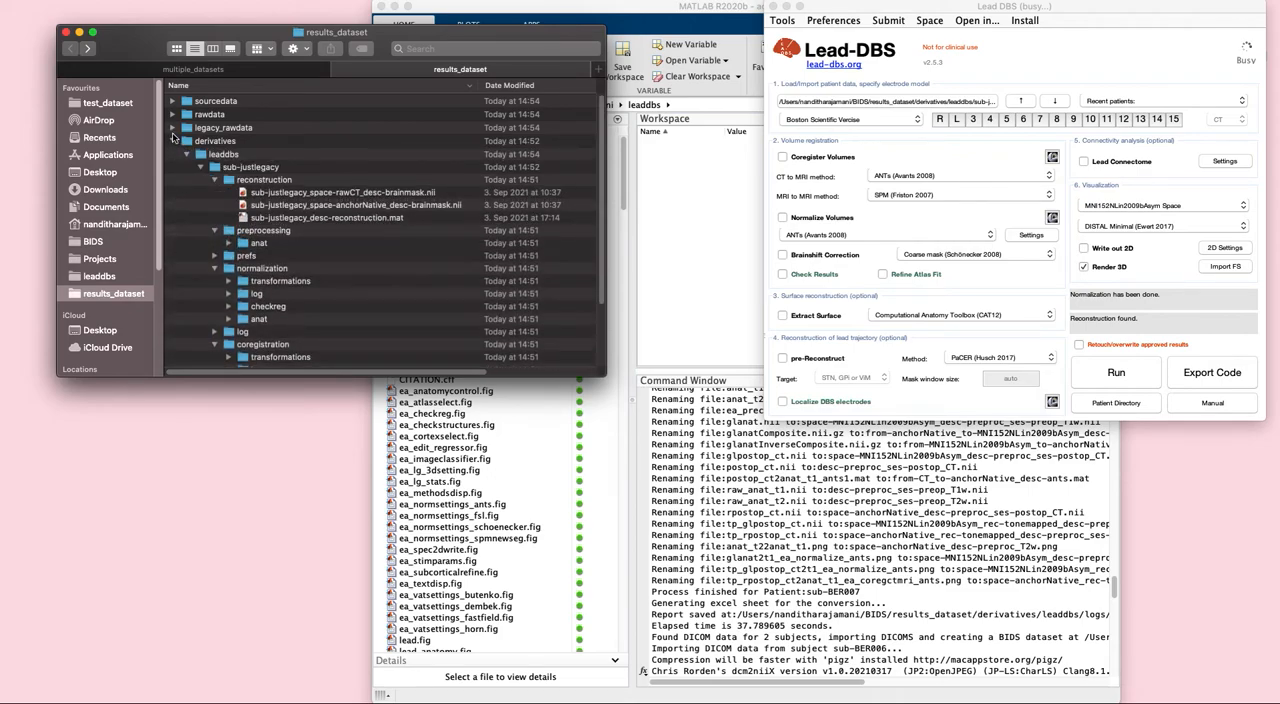
{"action": "left_click", "coordinate": [187, 155]}
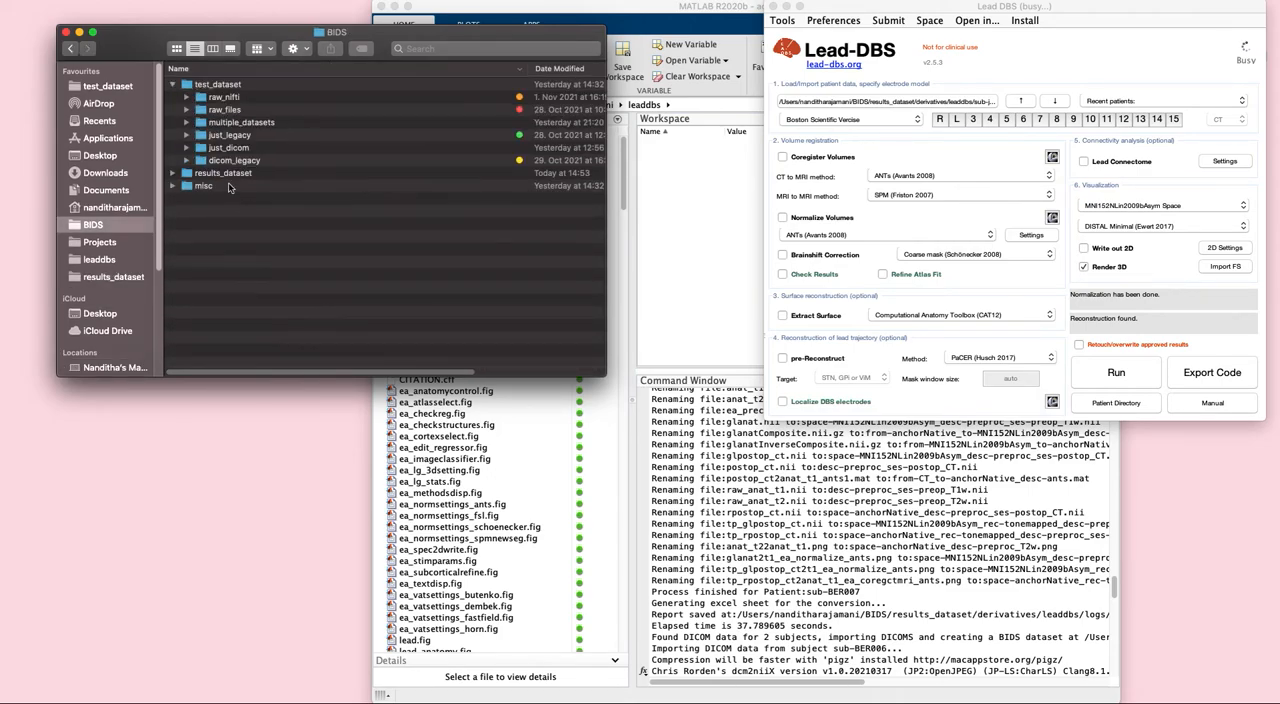
- Load patients BER006 and BER007 together into Lead-DBS from the results_dataset folder
{"action": "left_click_drag", "start_coordinate": [222, 178], "coordinate": [903, 101]}
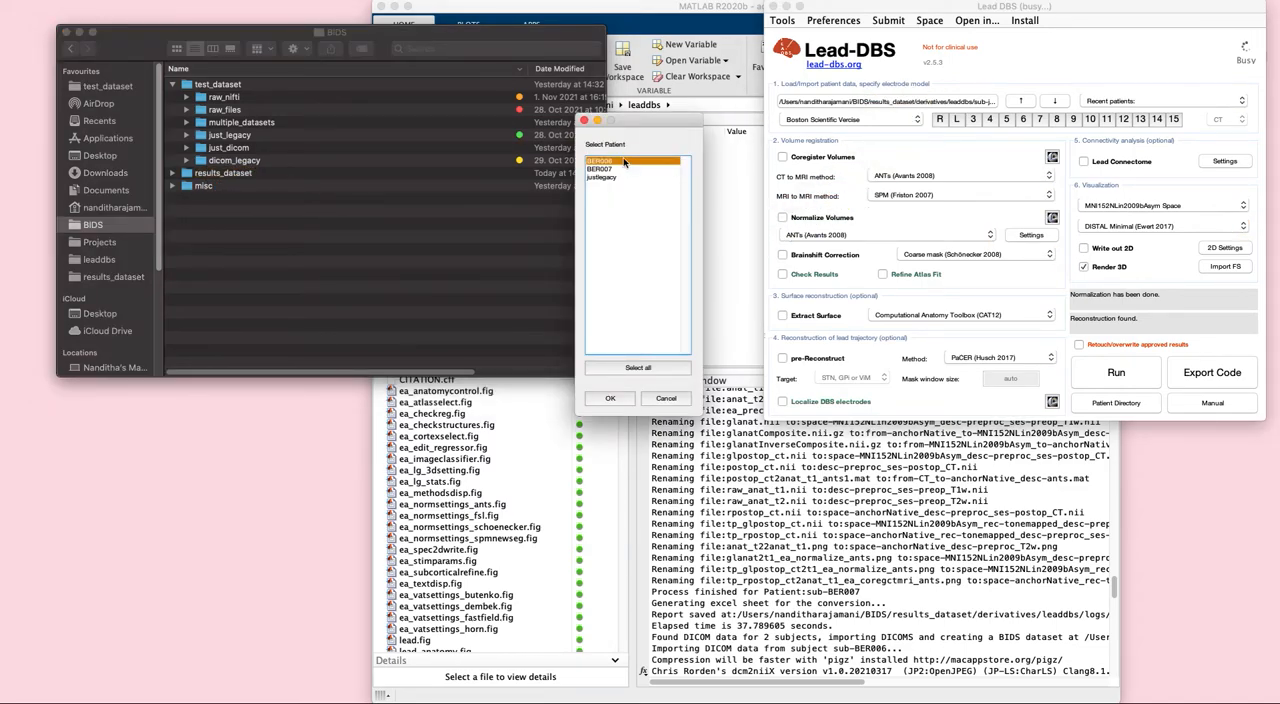
{"action": "left_click", "coordinate": [612, 171], "text": "shift"}
{"action": "left_click", "coordinate": [624, 398]}
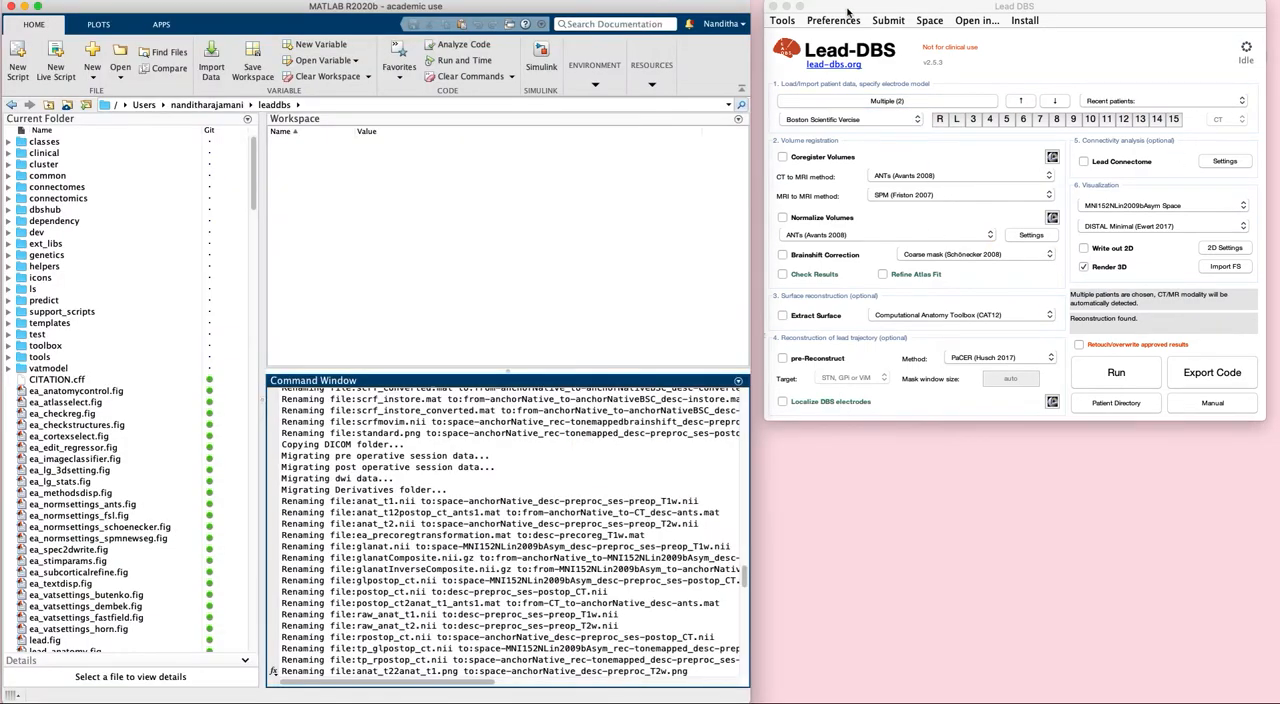
{"action": "left_click", "coordinate": [848, 12]}
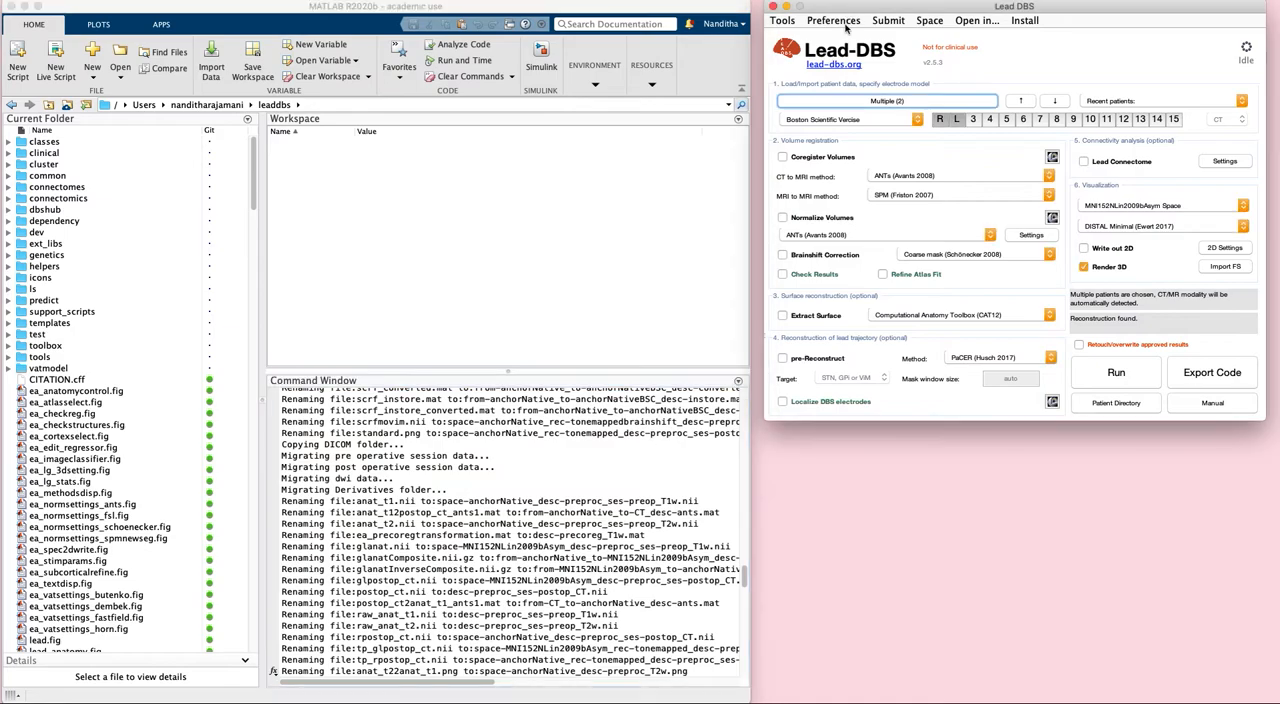